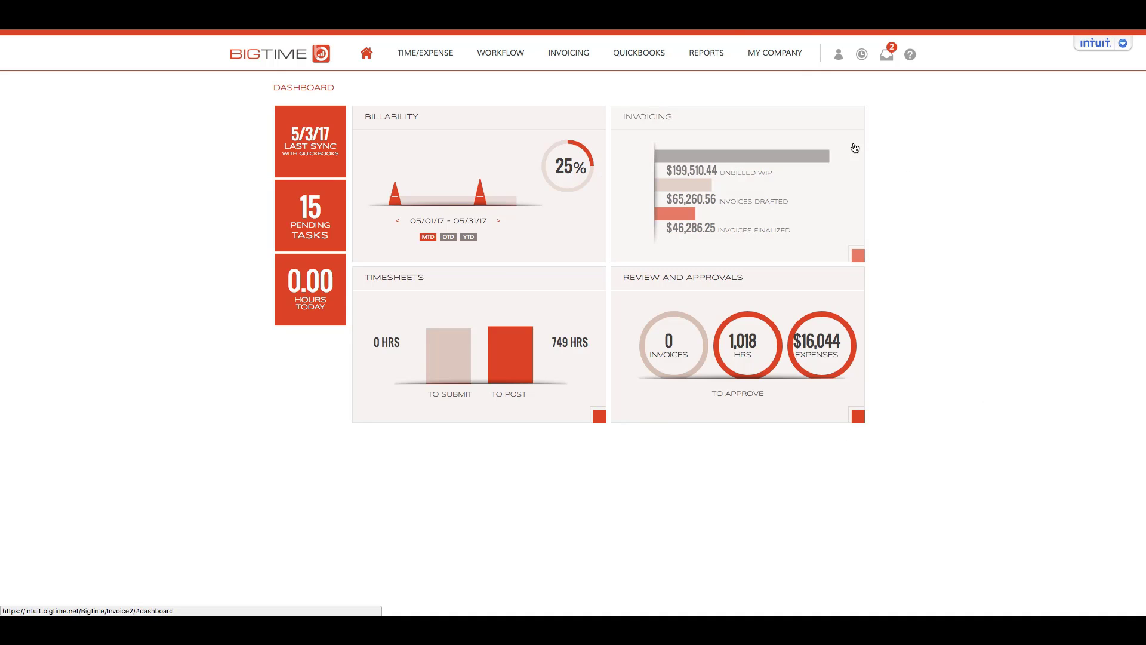
# Open the task list of the BigTime Software:Training Implementation project from the company's project list
pyautogui.click(784, 61)
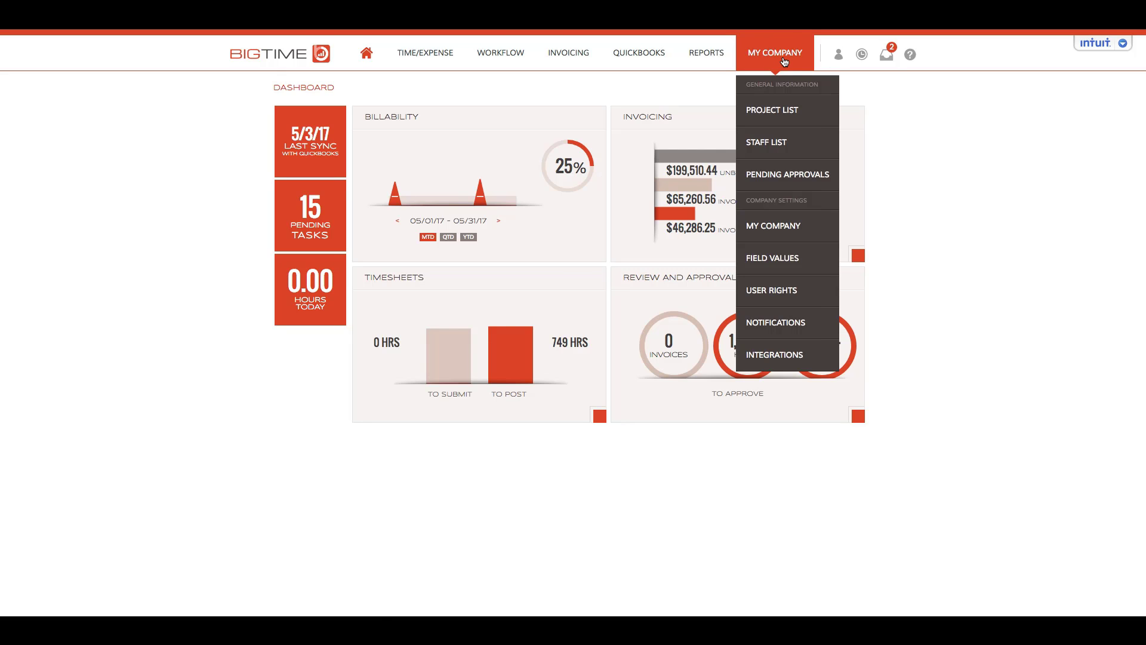
pyautogui.click(791, 117)
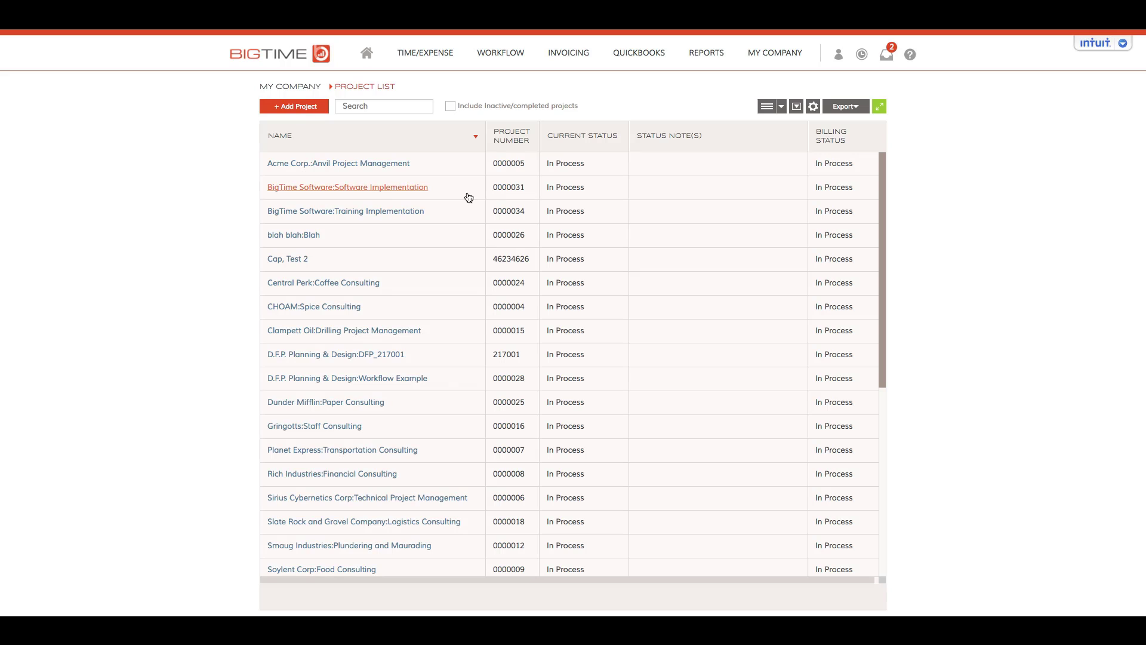
pyautogui.click(342, 212)
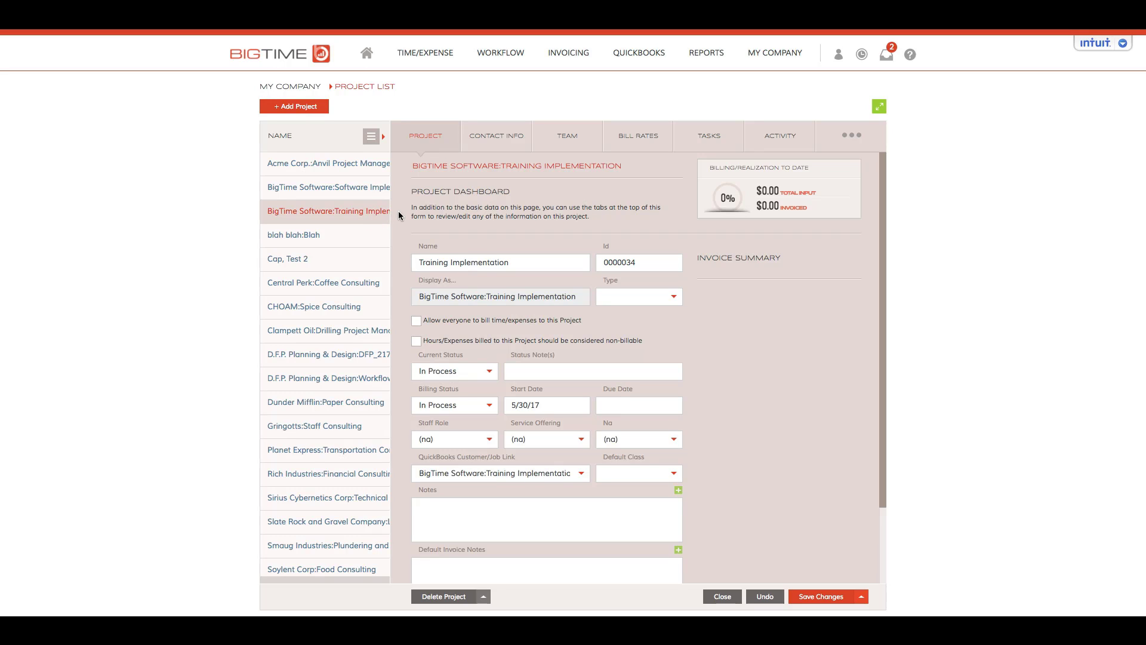
pyautogui.click(715, 141)
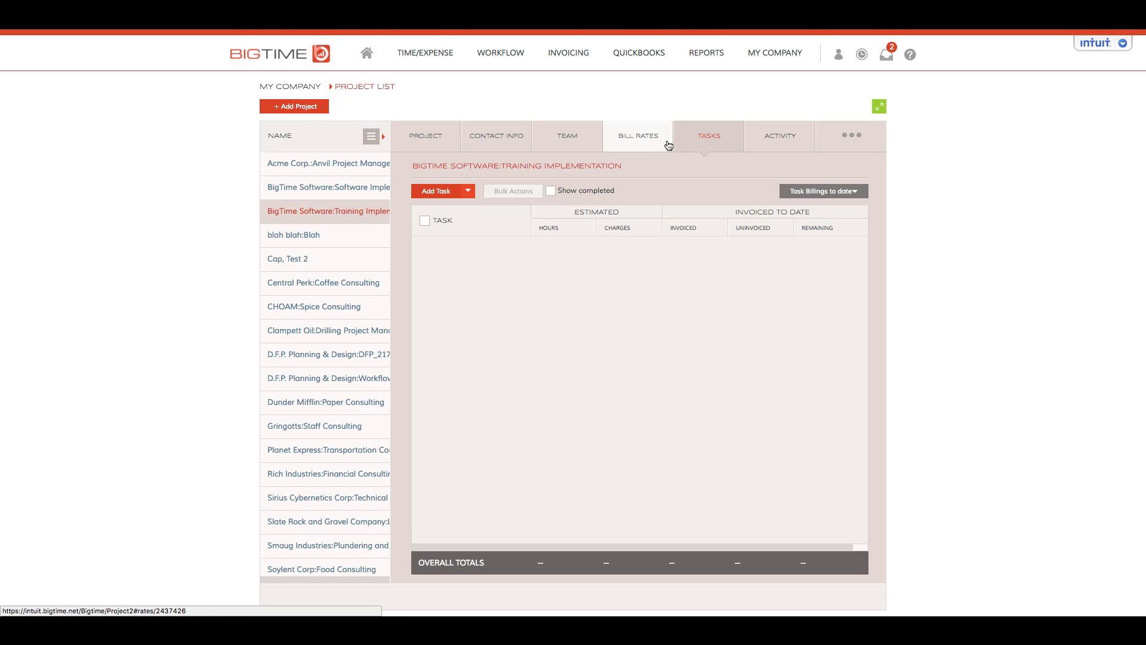
# Start a new task without a task group and name it "Consulting and document requirements"
pyautogui.click(469, 192)
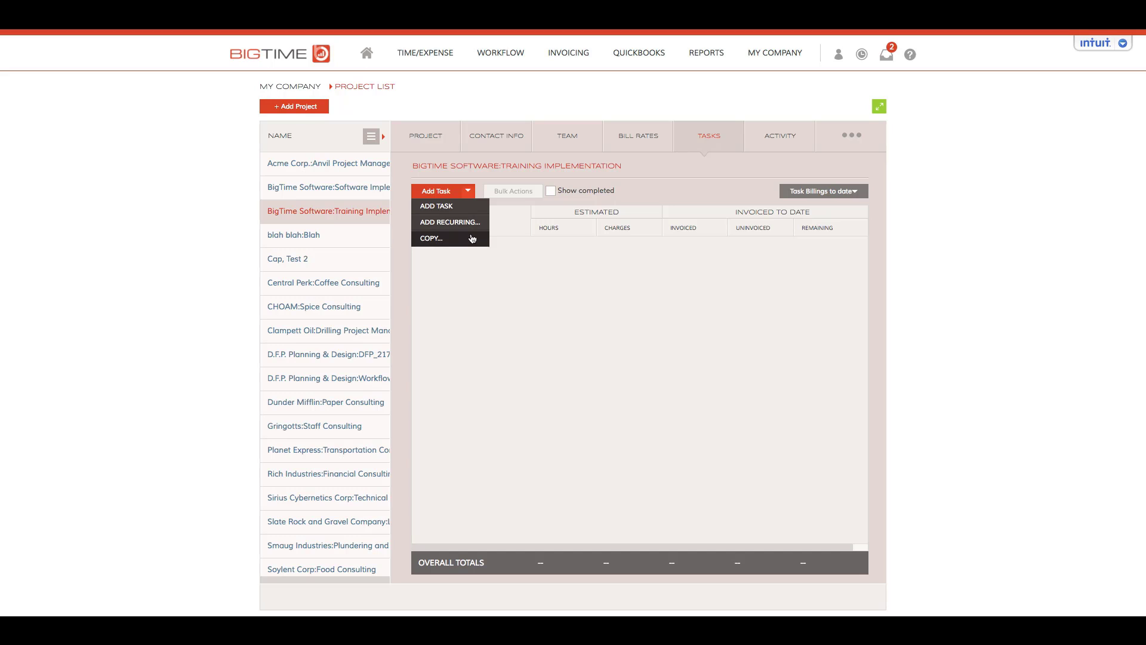
pyautogui.click(450, 207)
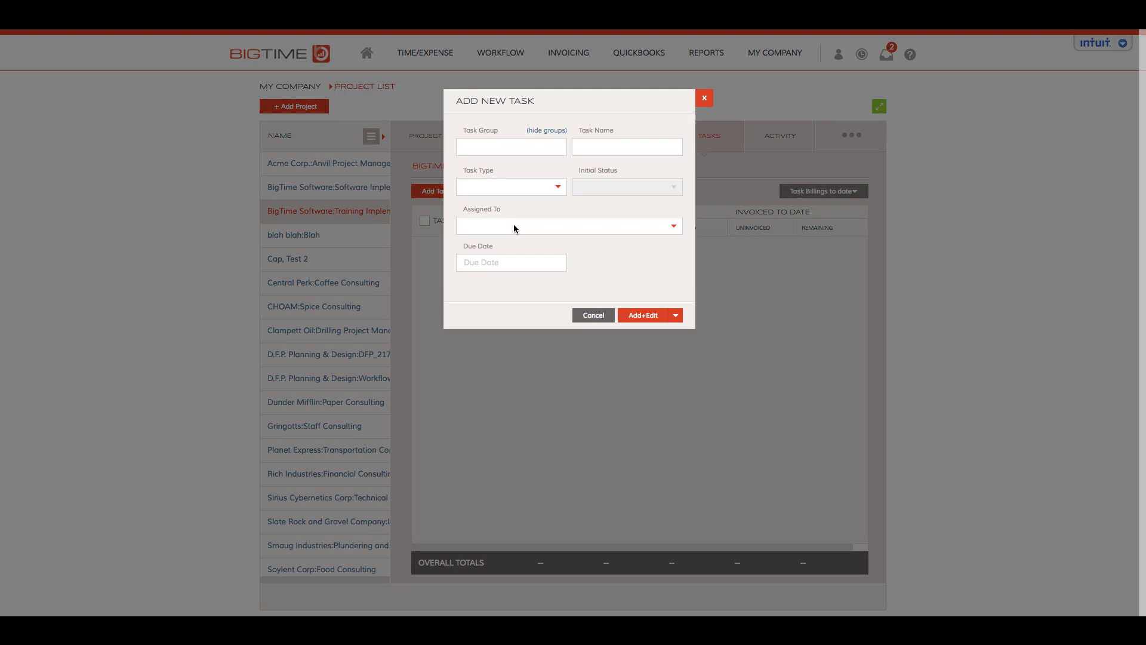
pyautogui.click(545, 132)
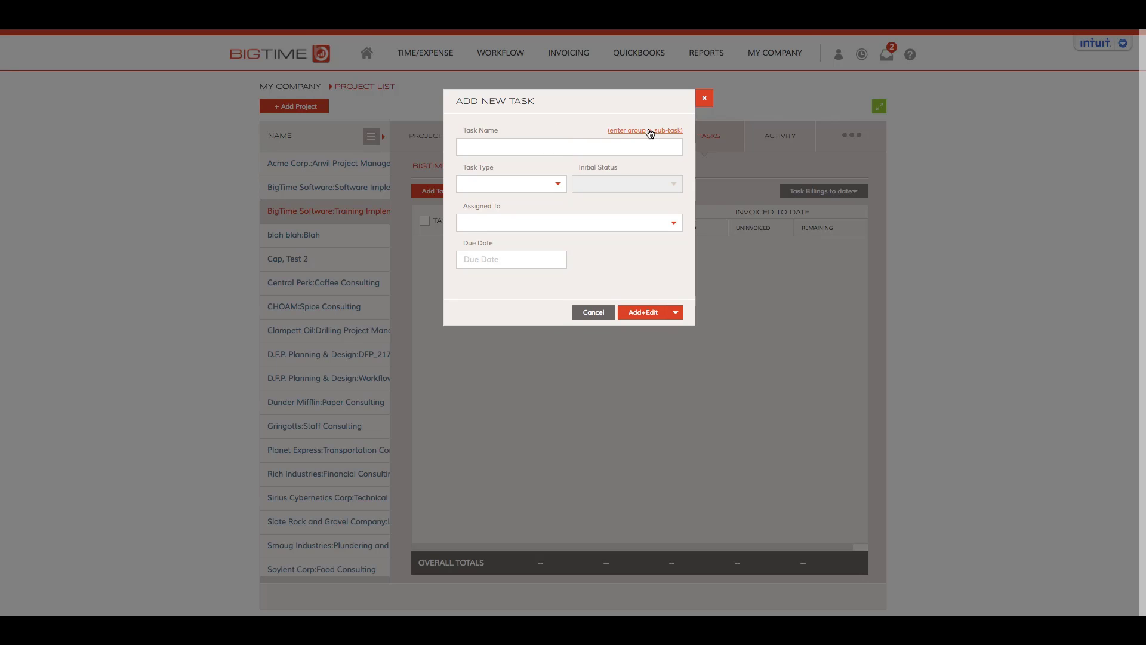
pyautogui.click(515, 148)
pyautogui.write('Consulting and documnet requirements')
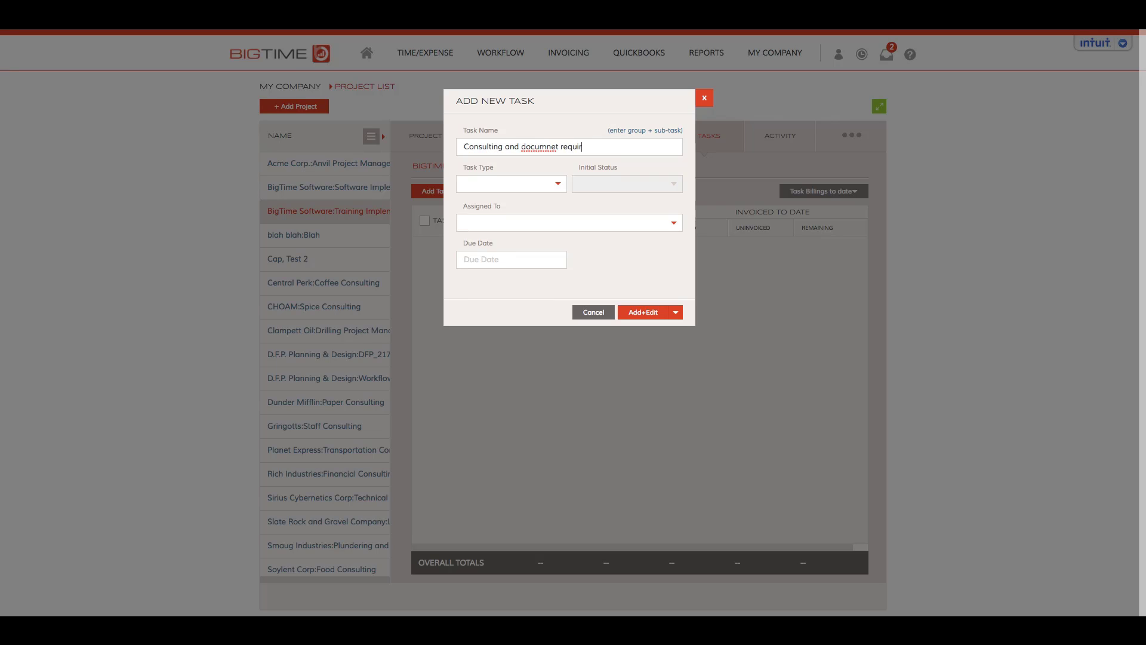
pyautogui.rightClick(548, 146)
pyautogui.click(619, 156)
# Leave the new task unassigned, set its due date to 7/30/17, and add it with its details opened for editing
pyautogui.click(677, 224)
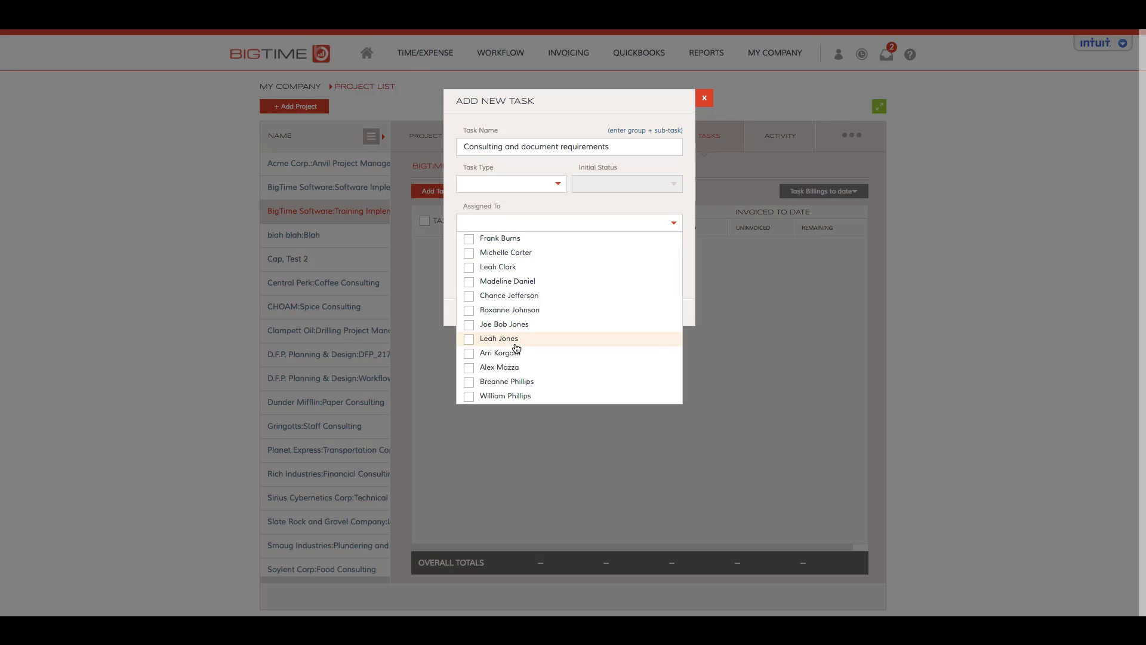
pyautogui.click(618, 208)
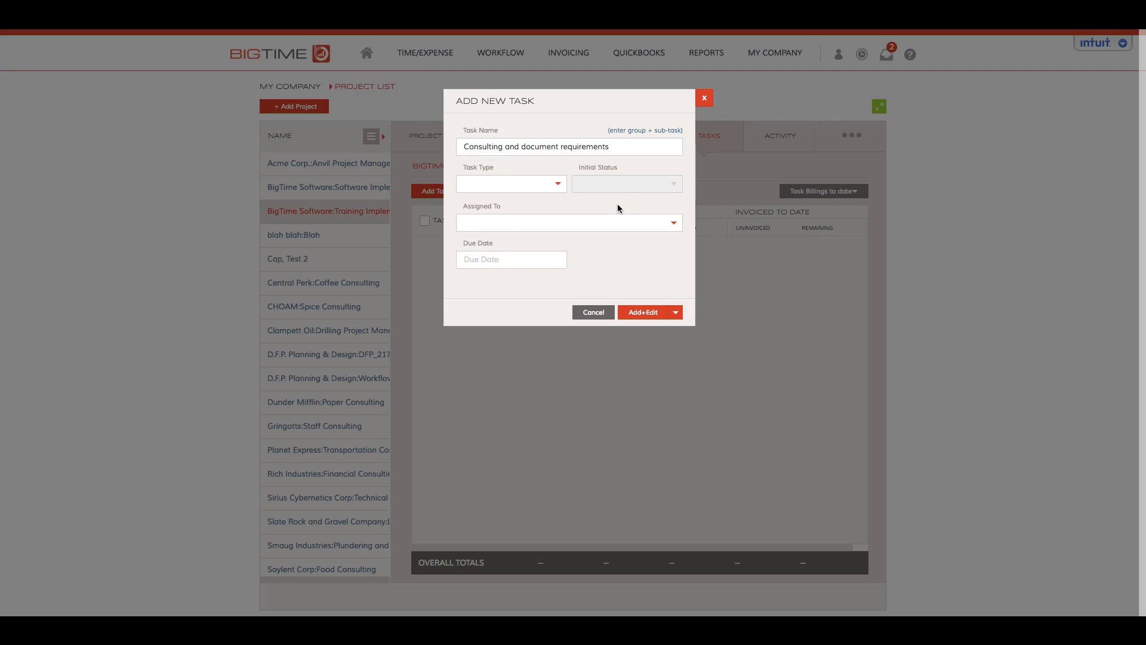
pyautogui.click(502, 260)
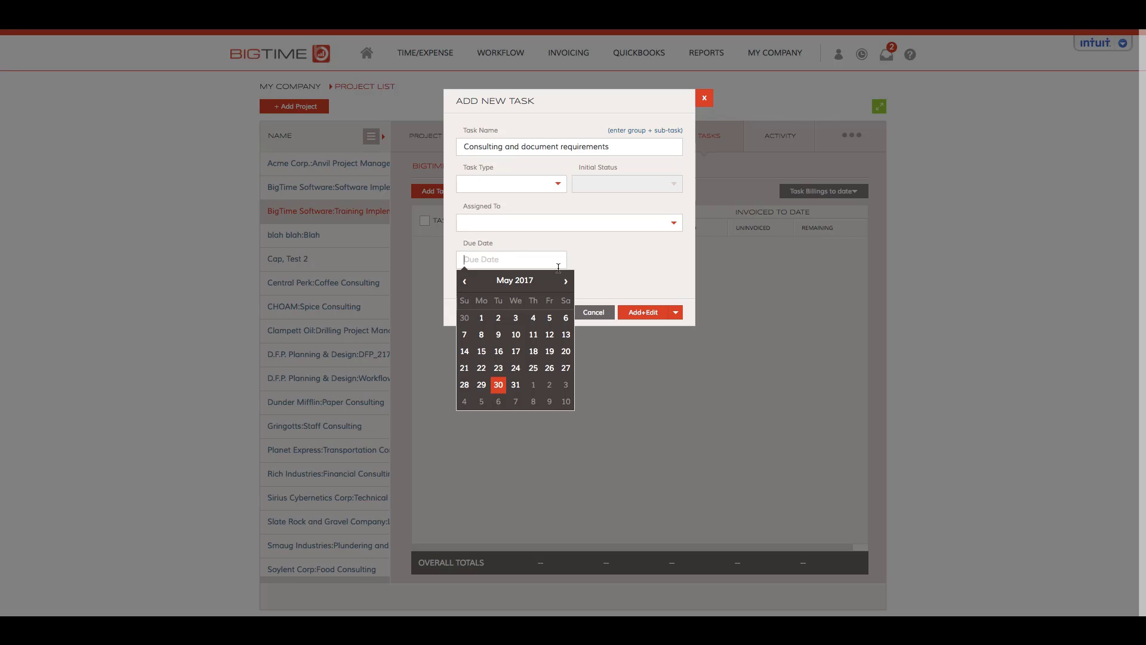
pyautogui.write('07/30/')
pyautogui.write('17')
pyautogui.click(648, 284)
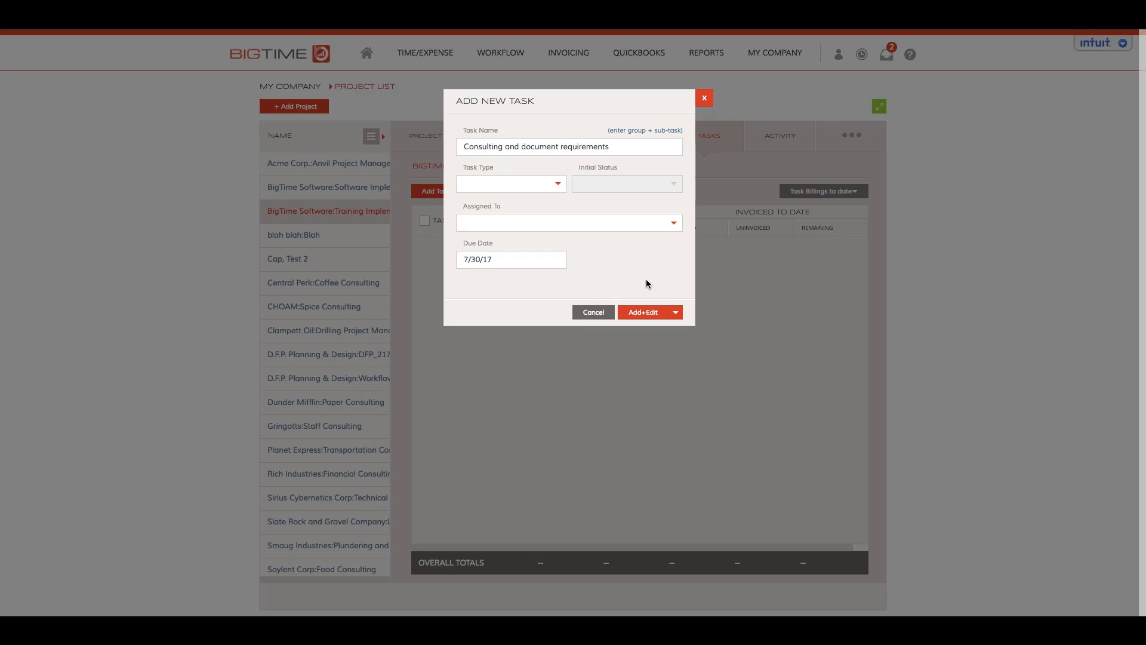
pyautogui.click(677, 313)
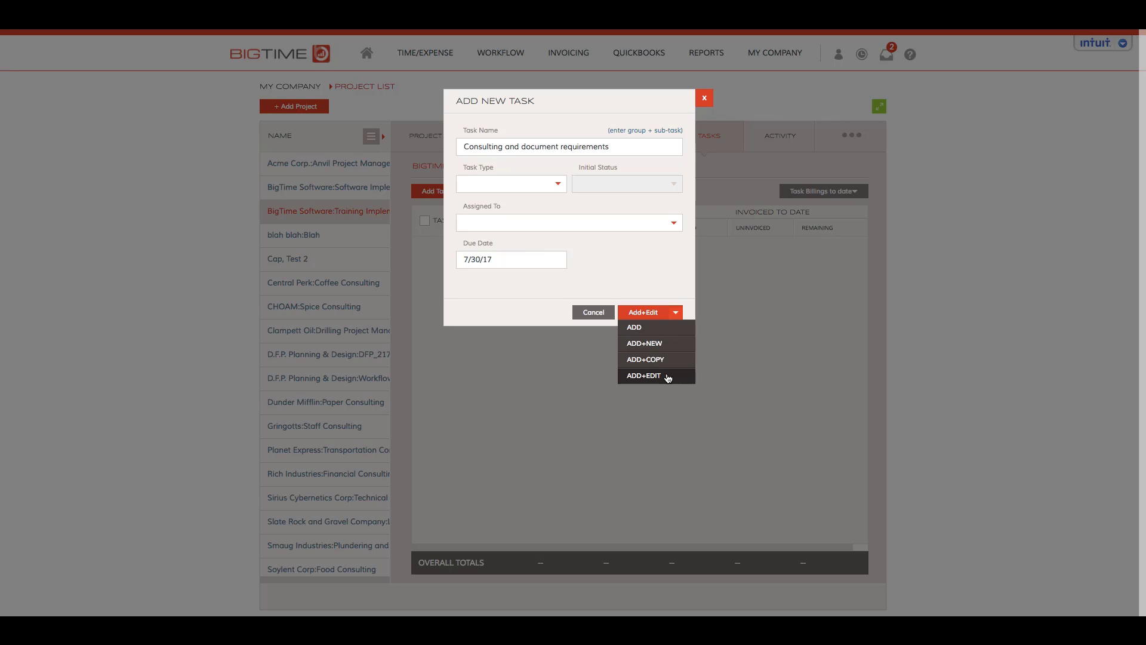
pyautogui.click(644, 376)
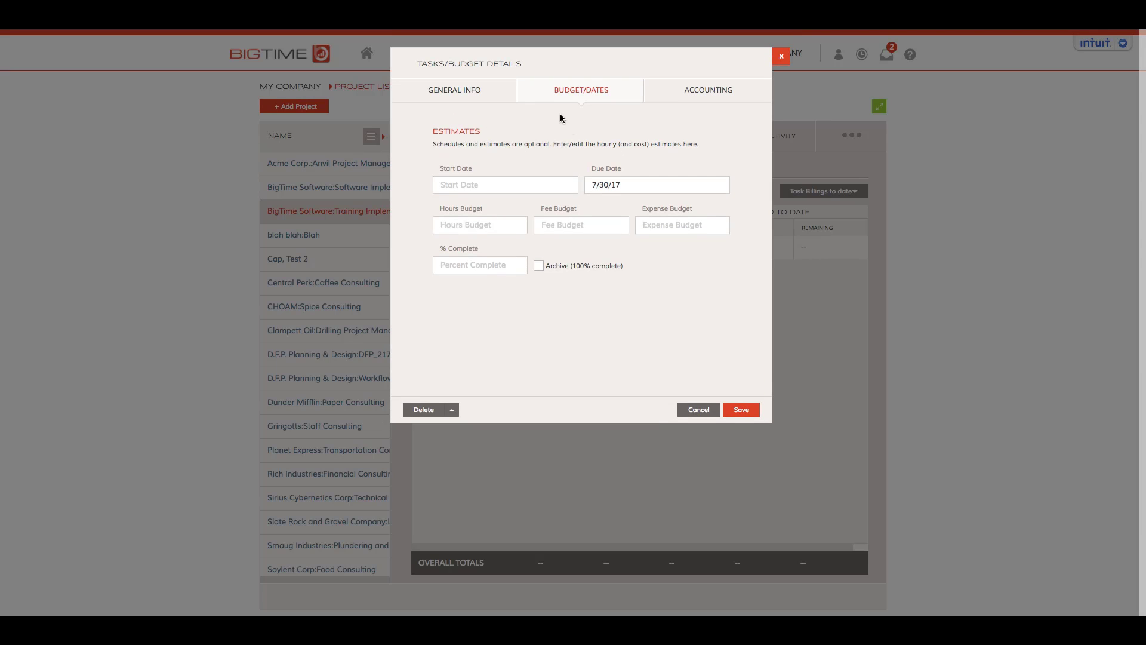
# Examine the task's general information, including the choices for priority and for enabling time/expense entry
pyautogui.click(462, 90)
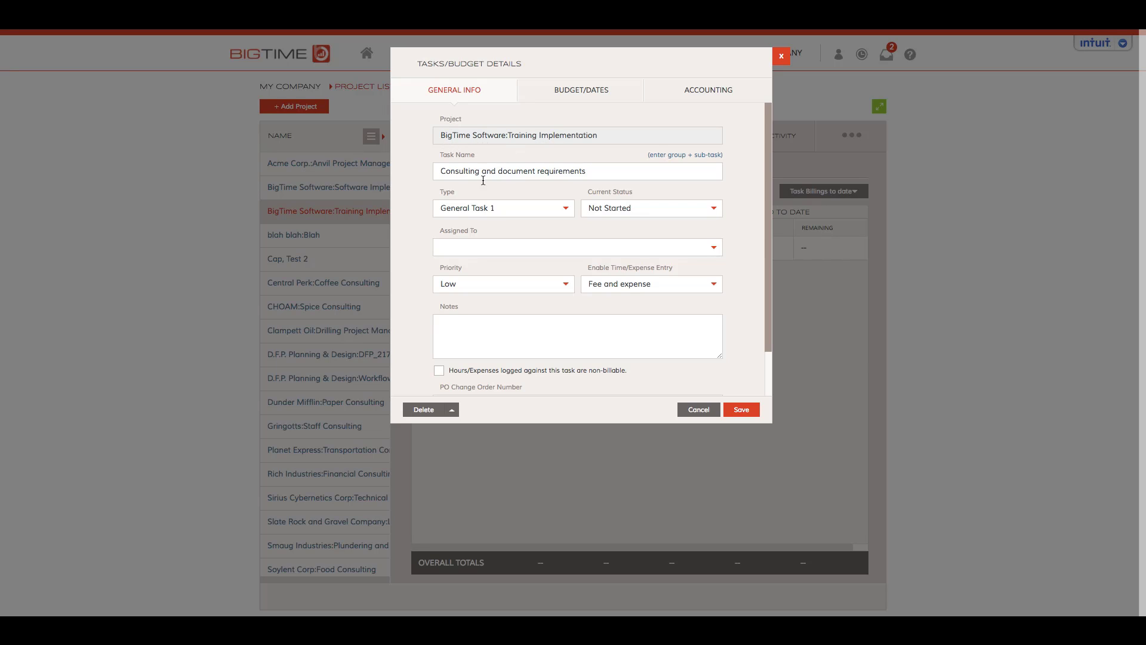
pyautogui.moveTo(439, 172); pyautogui.dragTo(591, 171)
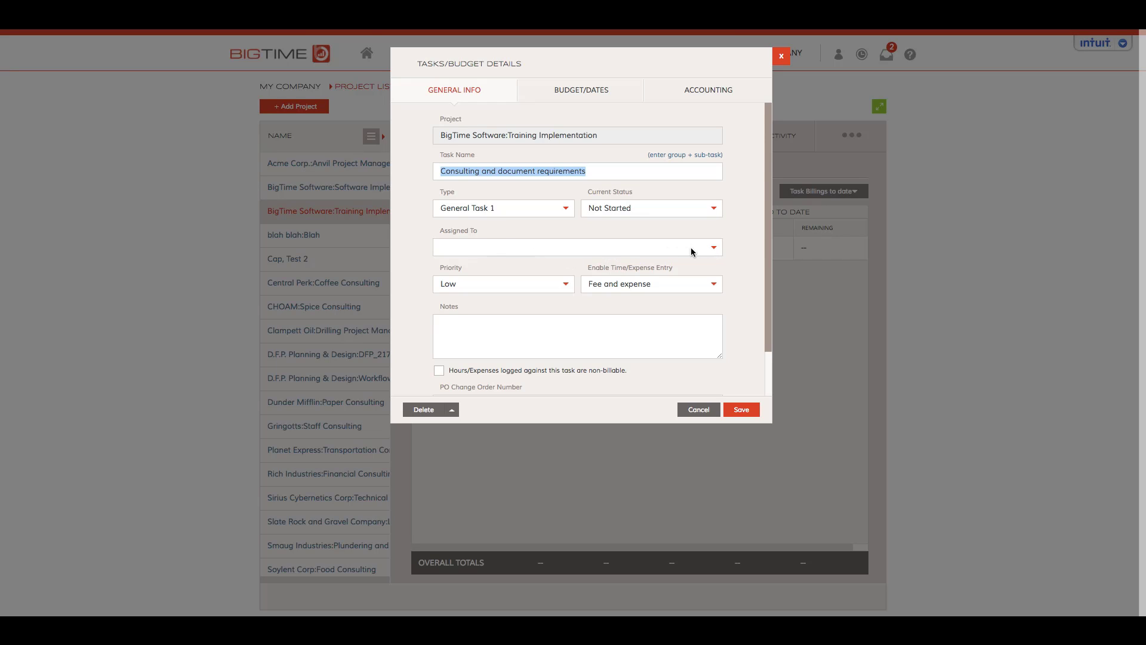
pyautogui.scroll(-1, 566, 289)
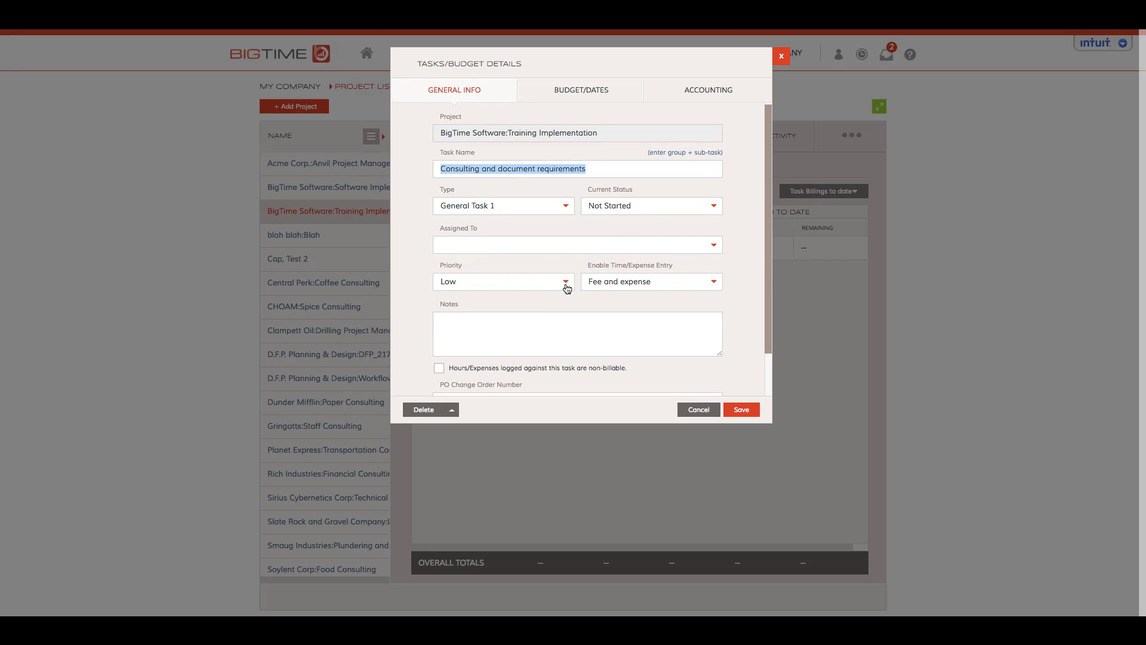
pyautogui.click(566, 288)
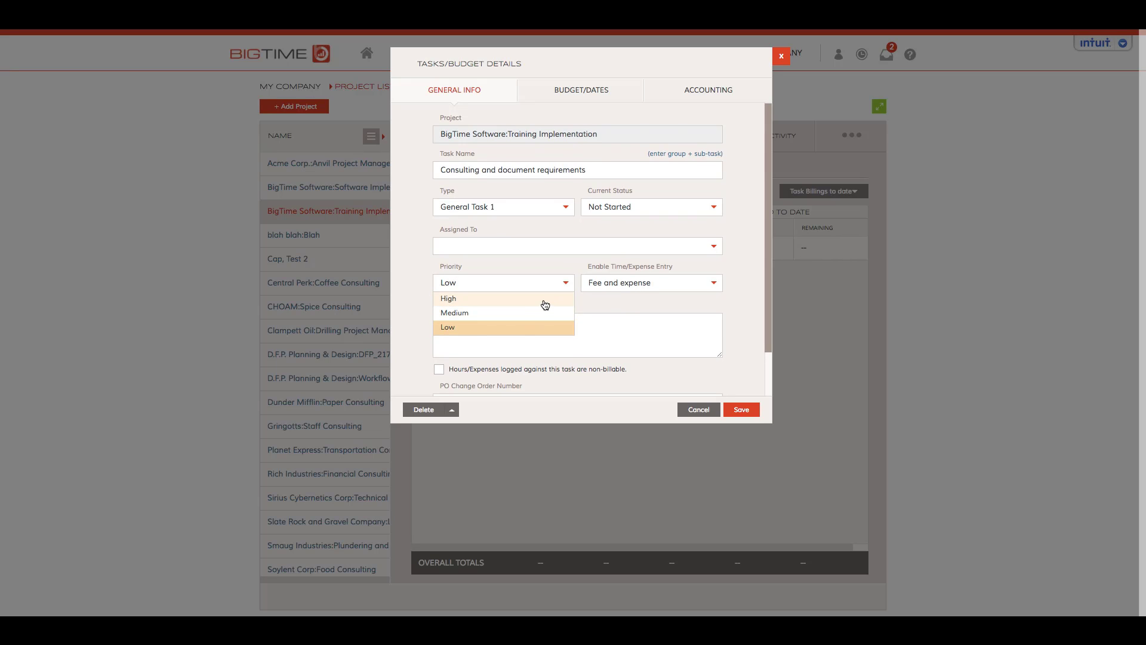
pyautogui.scroll(-1, 577, 310)
pyautogui.click(640, 304)
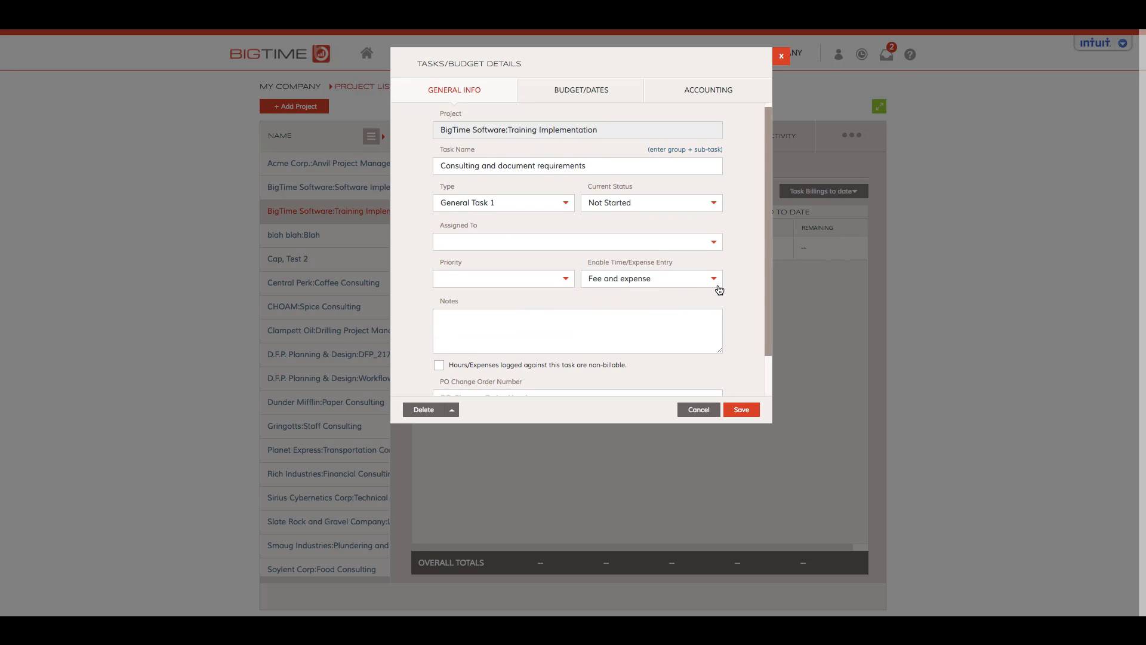
pyautogui.scroll(-1, 715, 283)
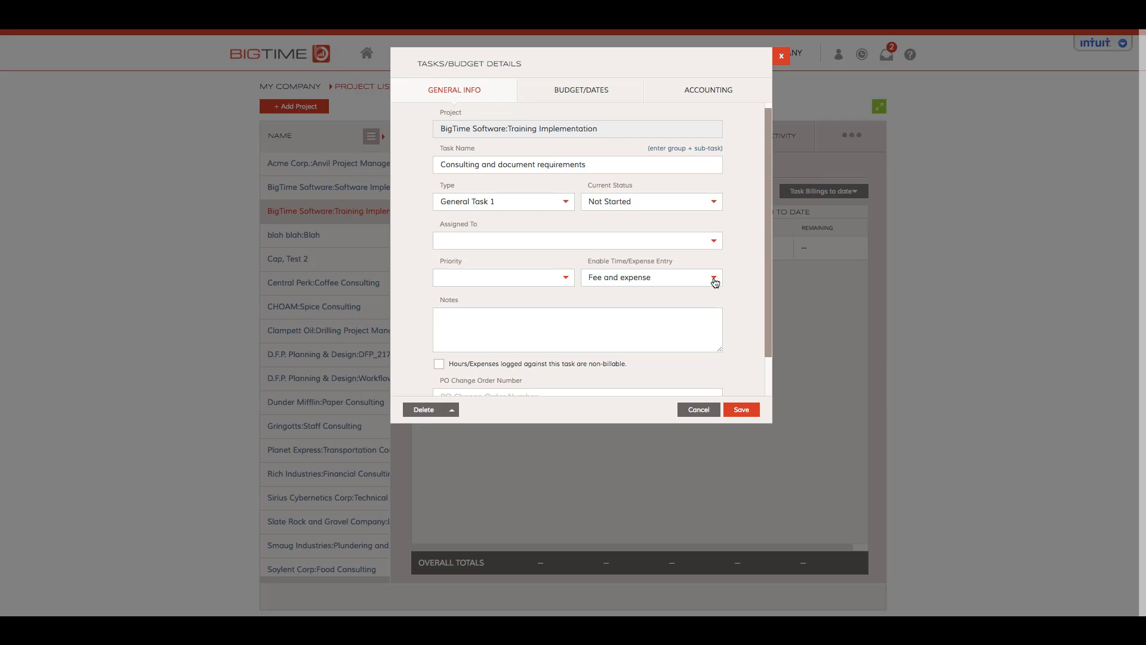
pyautogui.click(715, 280)
pyautogui.scroll(1, 715, 282)
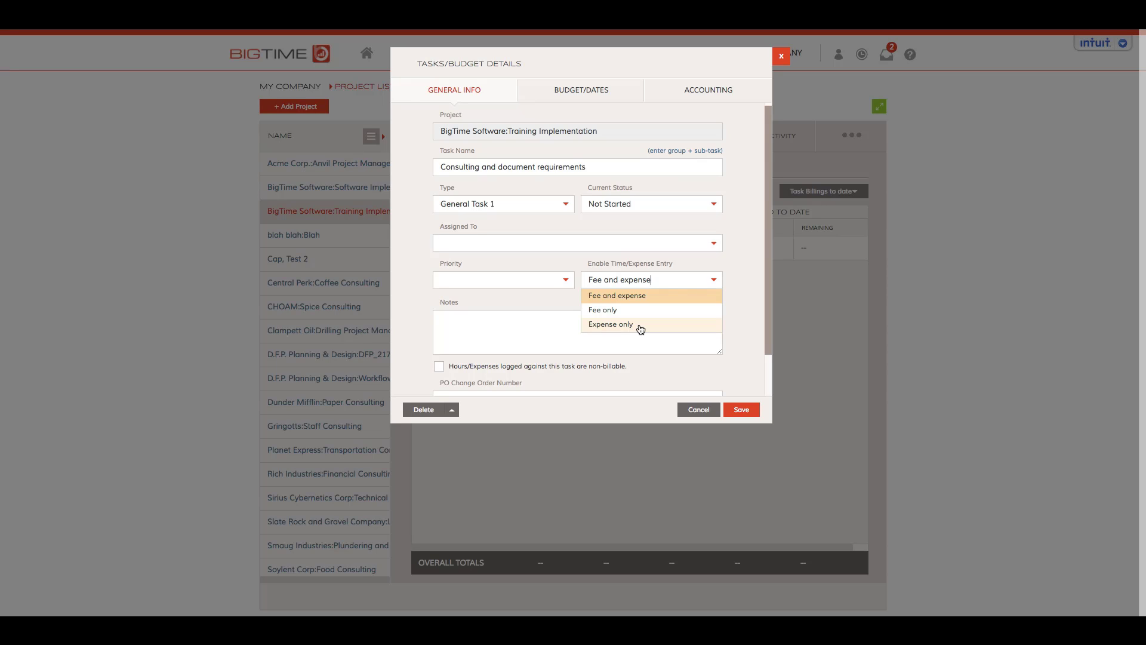
# Enter the task note "This is a great place to put some notes about what we are performing."
pyautogui.click(499, 318)
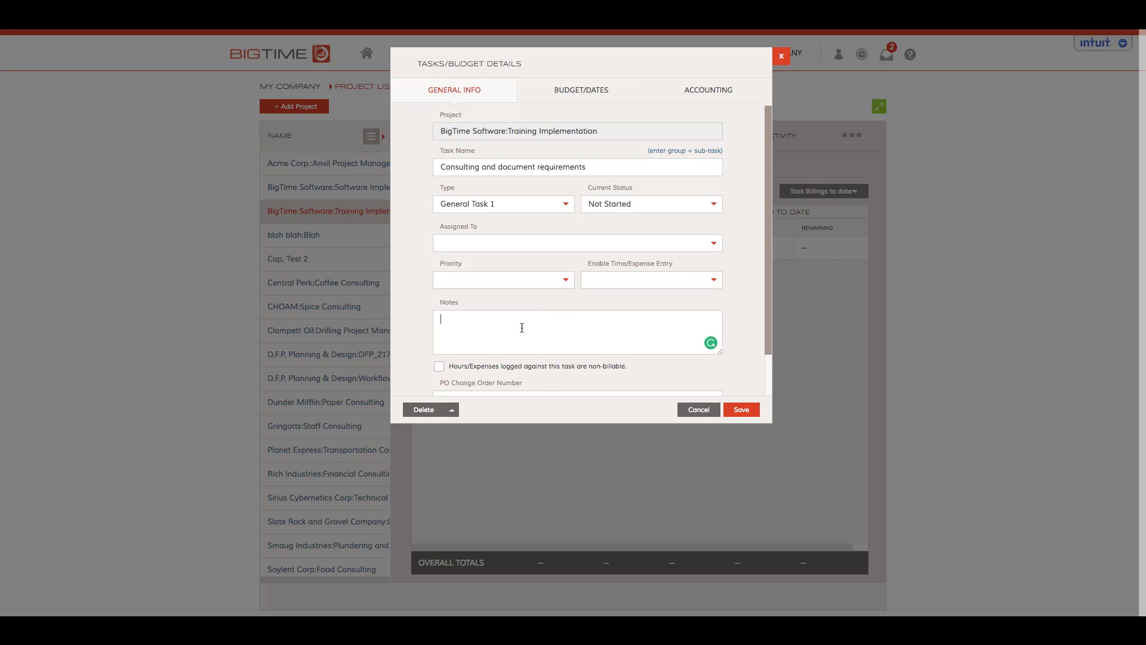
pyautogui.write('THis is')
pyautogui.press('BackSpace')
pyautogui.press('BackSpace')
pyautogui.press('BackSpace')
pyautogui.press('BackSpace')
pyautogui.press('BackSpace')
pyautogui.press('BackSpace')
pyautogui.write('his is  agre')
pyautogui.press('BackSpace')
pyautogui.press('BackSpace')
pyautogui.press('BackSpace')
pyautogui.write('a great place to put some notes about what w')
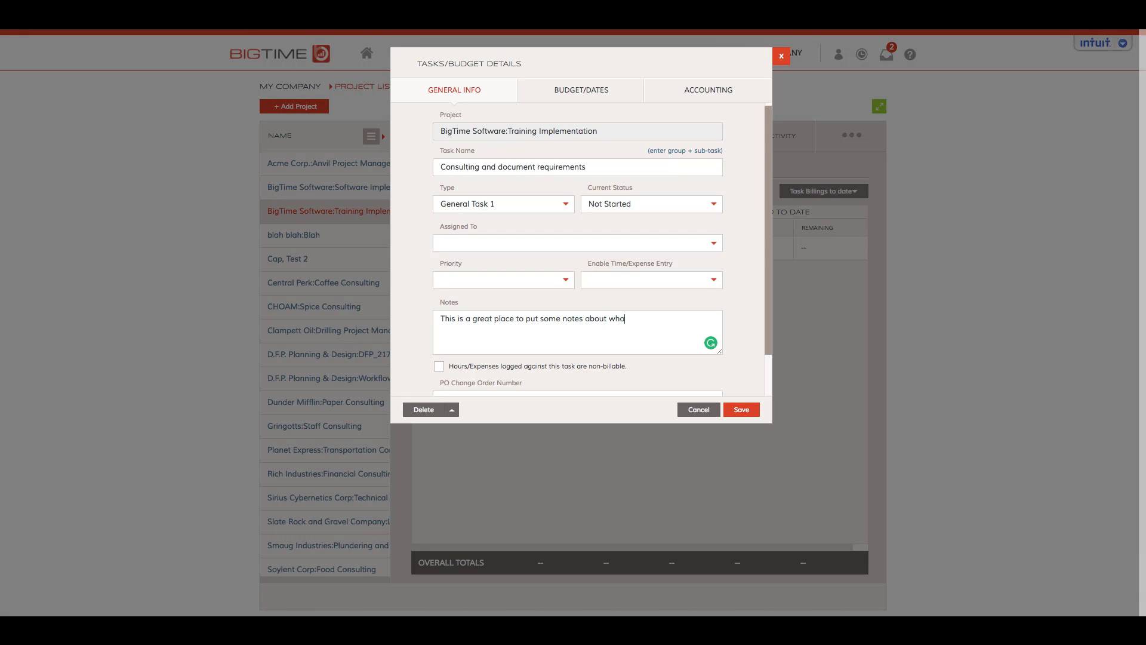
pyautogui.write('e are performing.')
pyautogui.moveTo(437, 321); pyautogui.dragTo(702, 318)
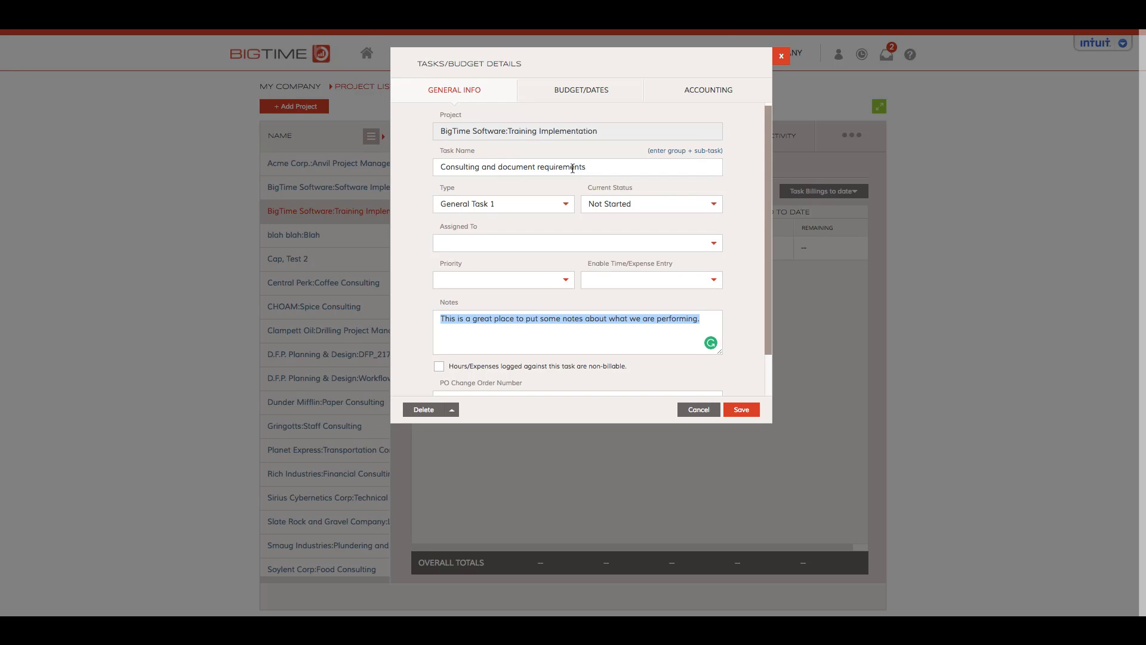
# Delete the PO Change Order Number custom field, save the fields, and reopen the custom fields for editing
pyautogui.scroll(-1, 589, 297)
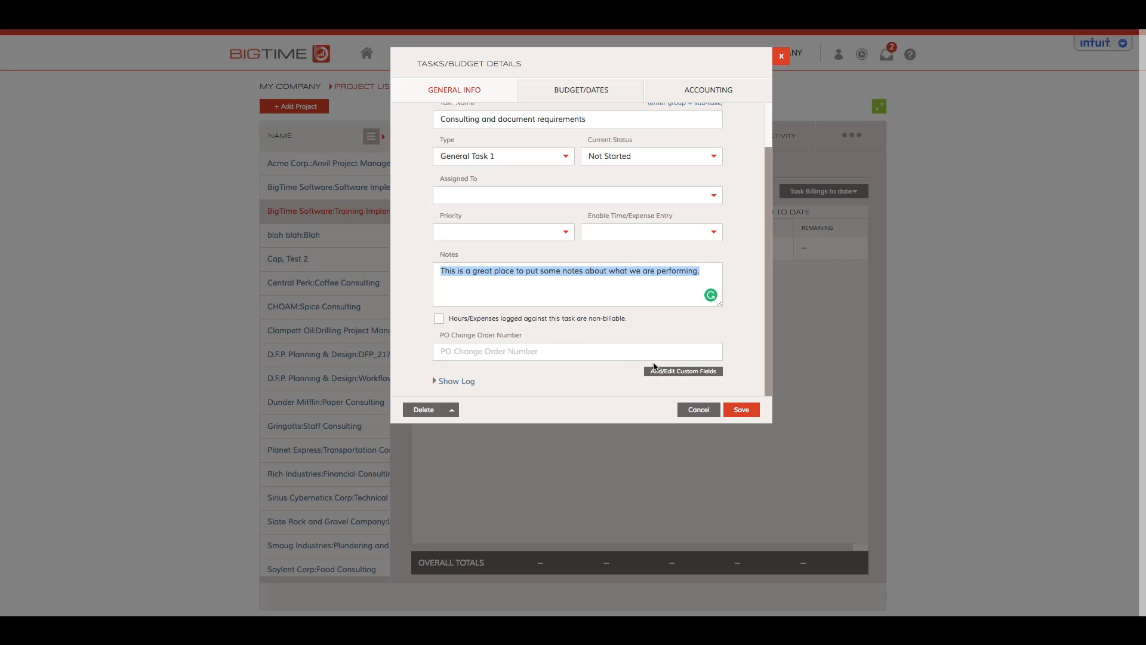
pyautogui.click(694, 373)
pyautogui.click(567, 345)
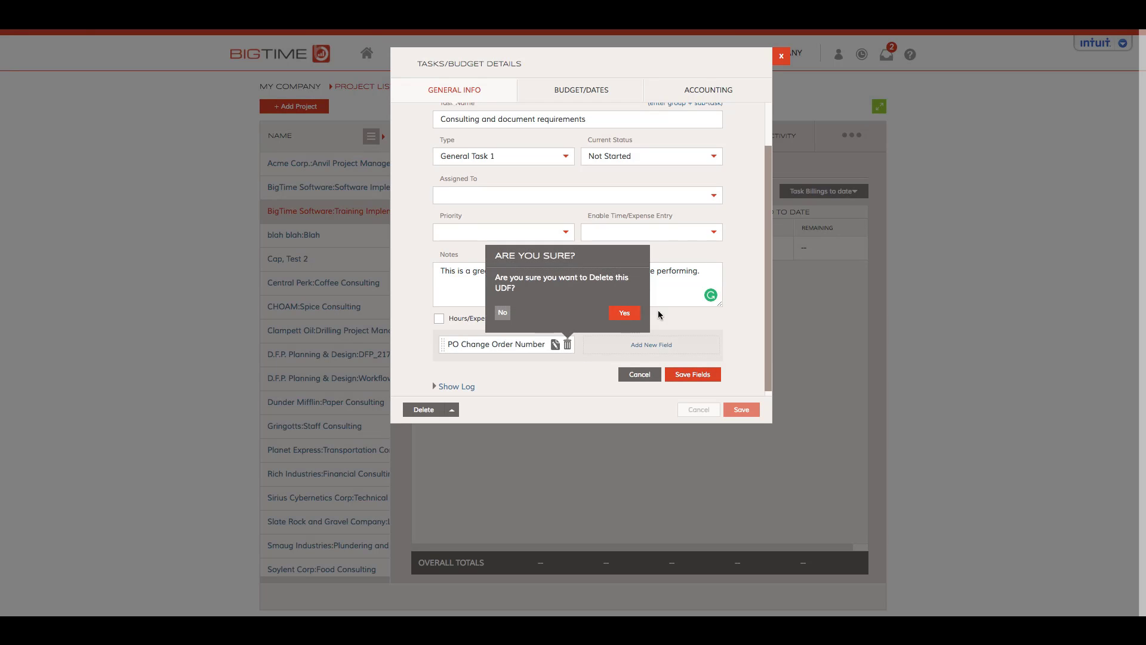
pyautogui.click(626, 313)
pyautogui.click(702, 374)
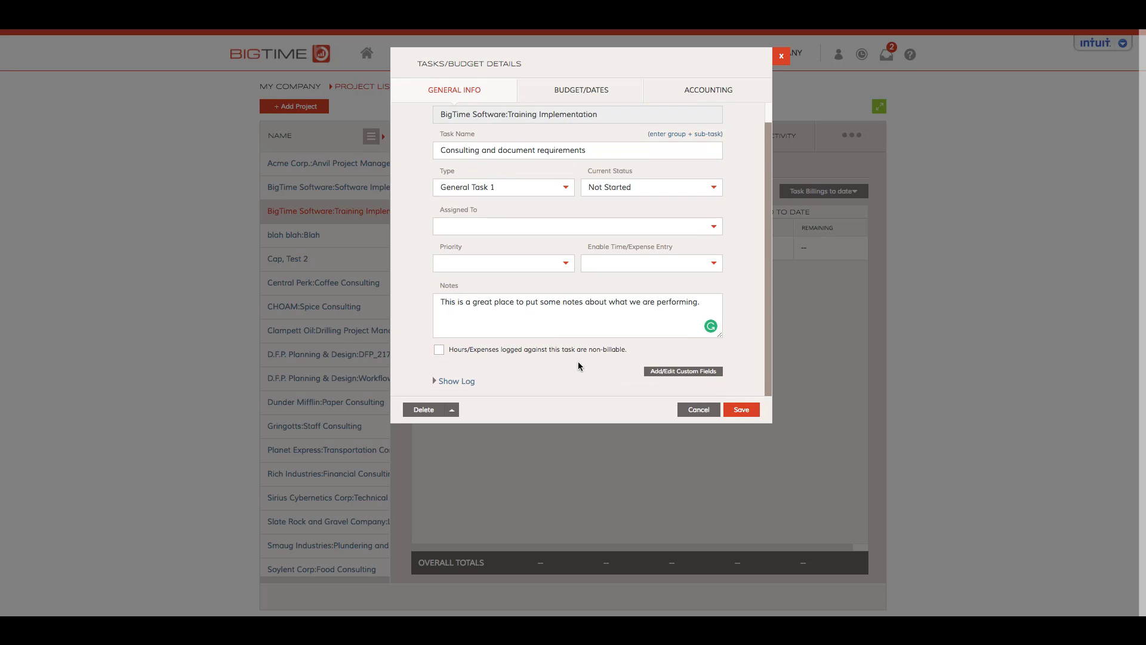
pyautogui.click(691, 372)
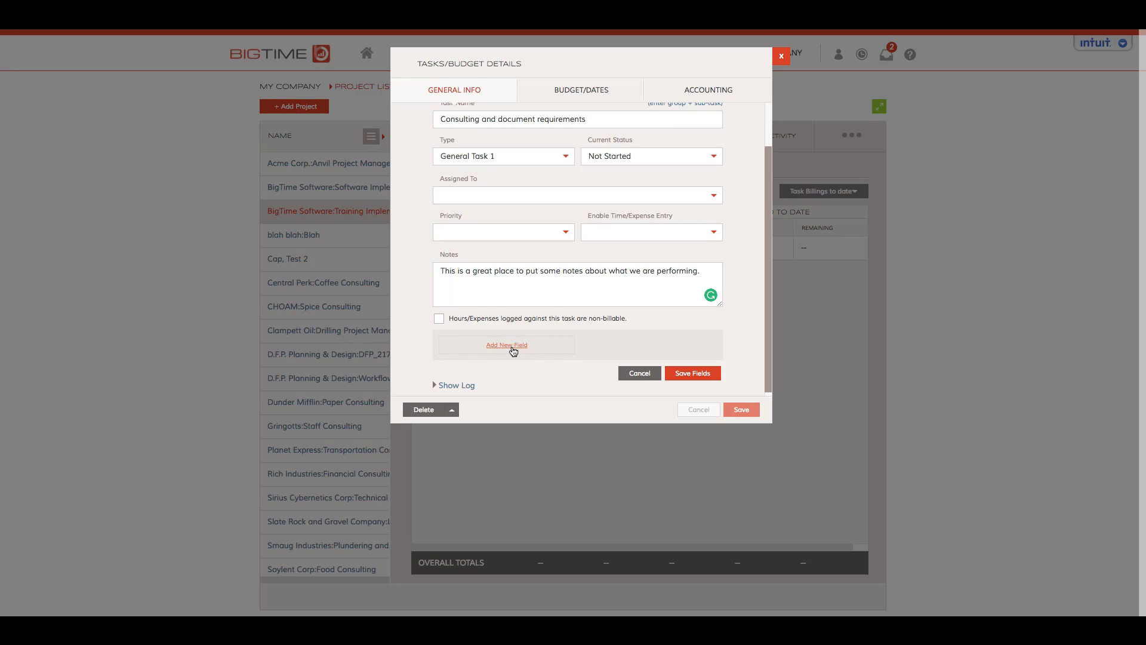
pyautogui.click(516, 349)
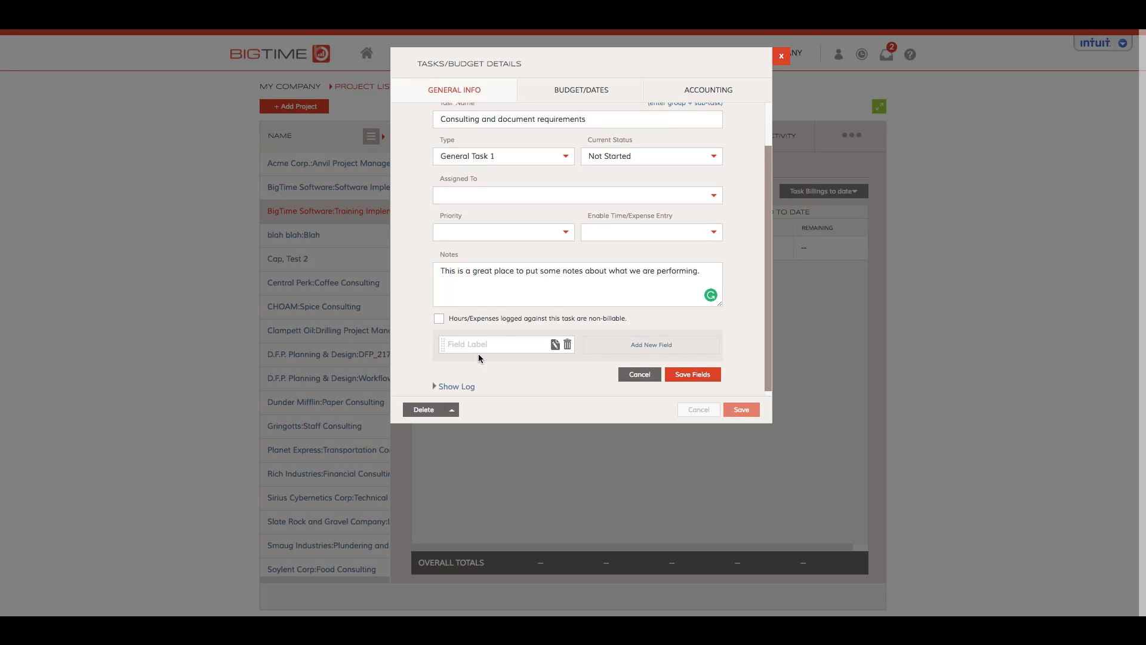
pyautogui.click(496, 349)
pyautogui.write('PO CHange Order #')
pyautogui.click(474, 343)
pyautogui.press('BackSpace')
pyautogui.write('h')
pyautogui.click(569, 346)
pyautogui.click(628, 312)
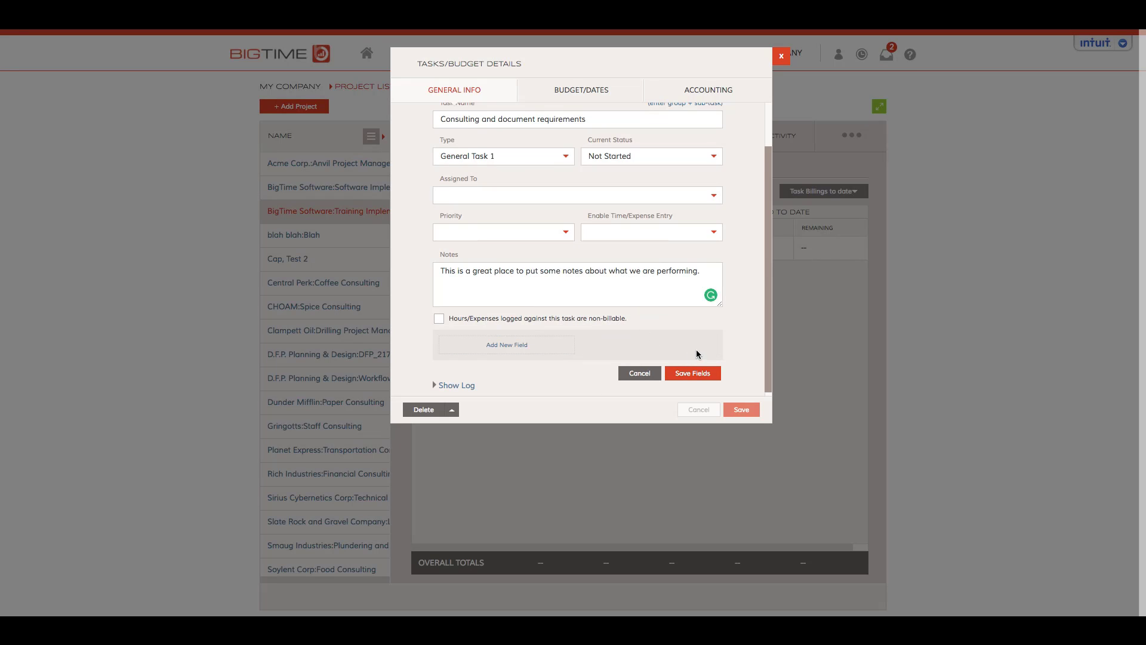
# Add a String custom field labelled "Po Change Order Number" to the task and save the fields
pyautogui.click(507, 346)
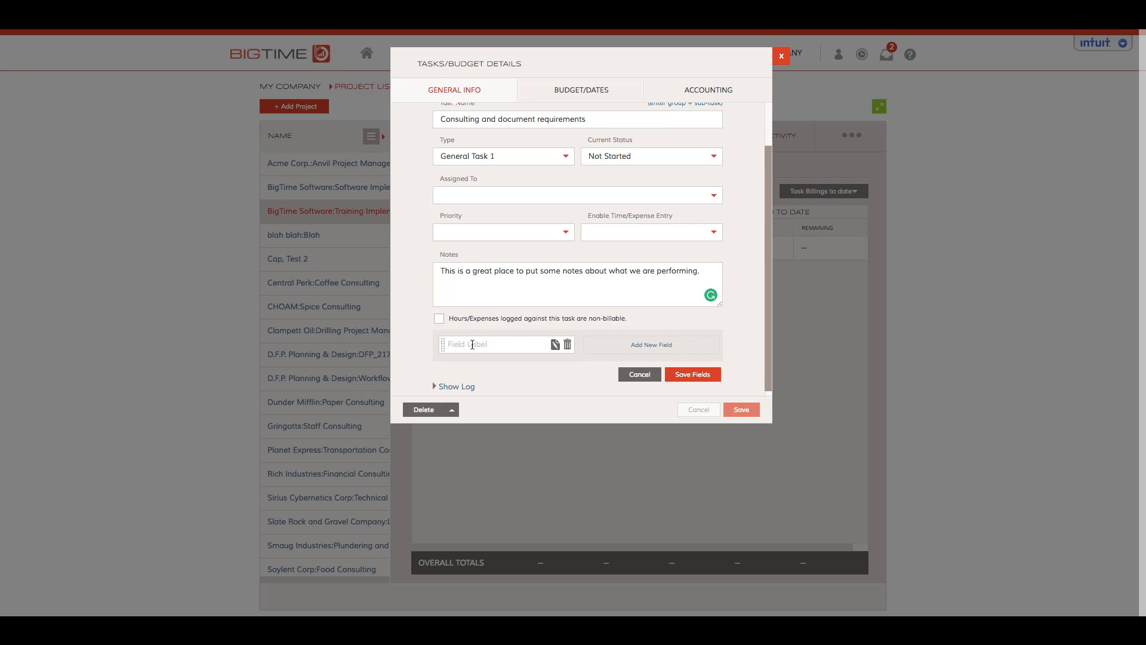
pyautogui.write('Po Change Order Number')
pyautogui.click(555, 346)
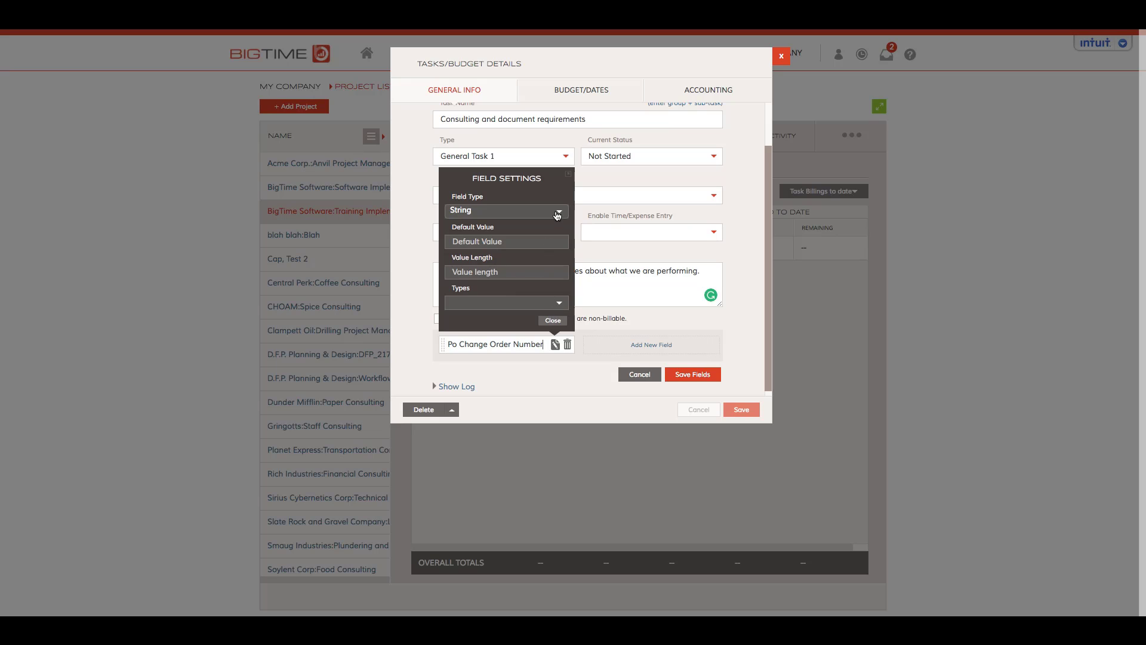
pyautogui.click(557, 213)
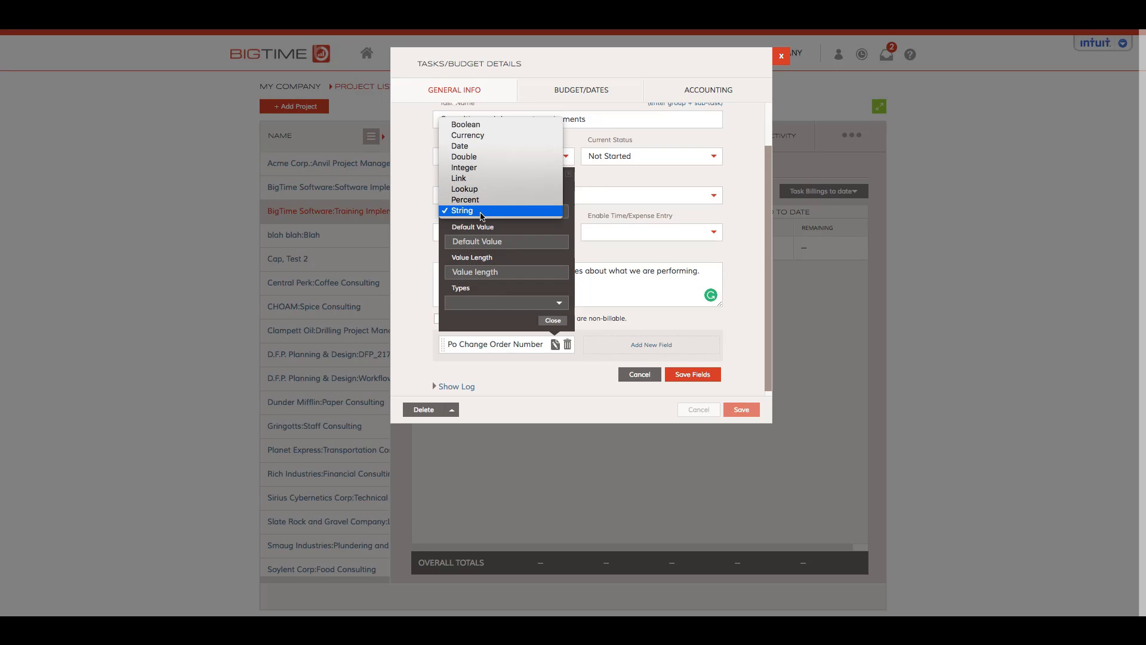
pyautogui.click(494, 325)
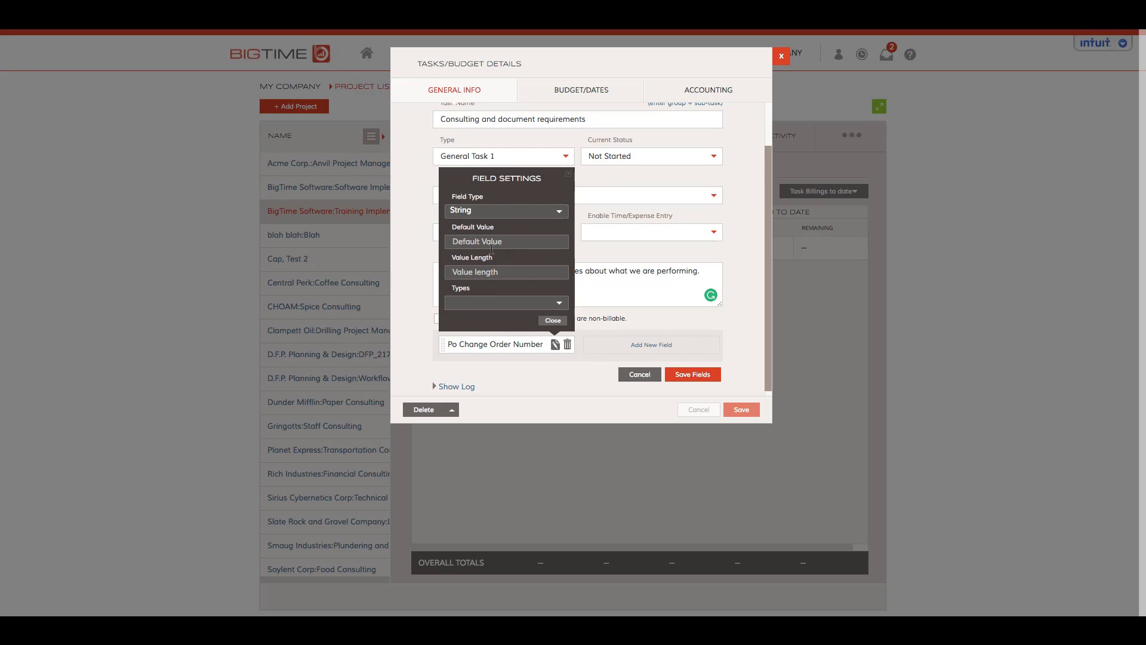
pyautogui.click(559, 303)
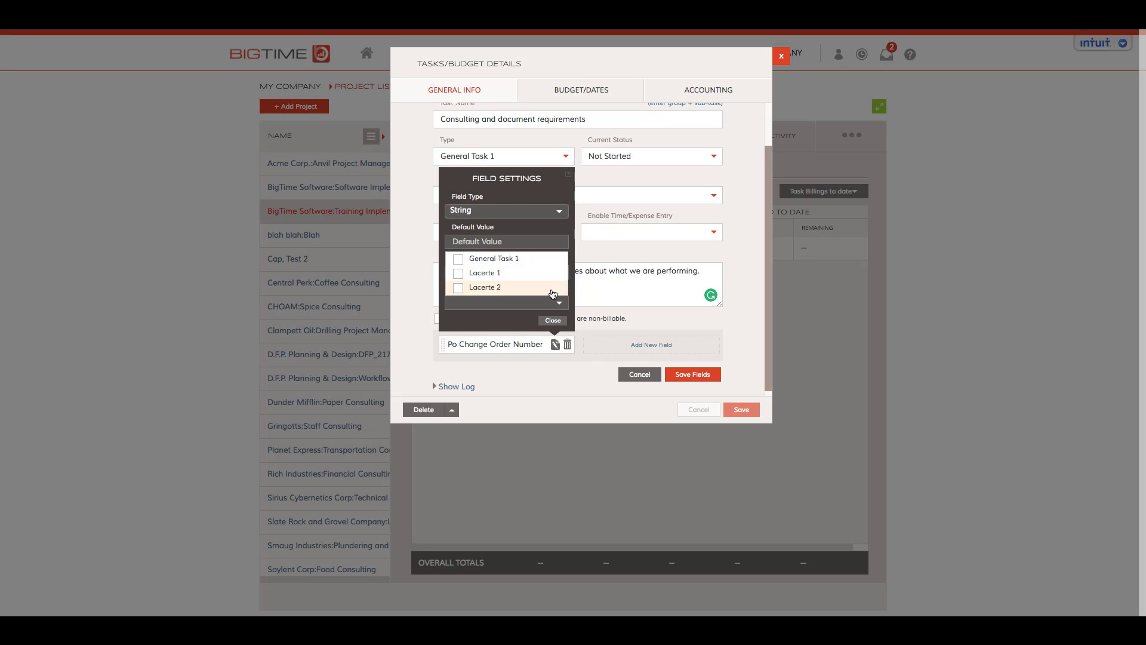
pyautogui.click(561, 304)
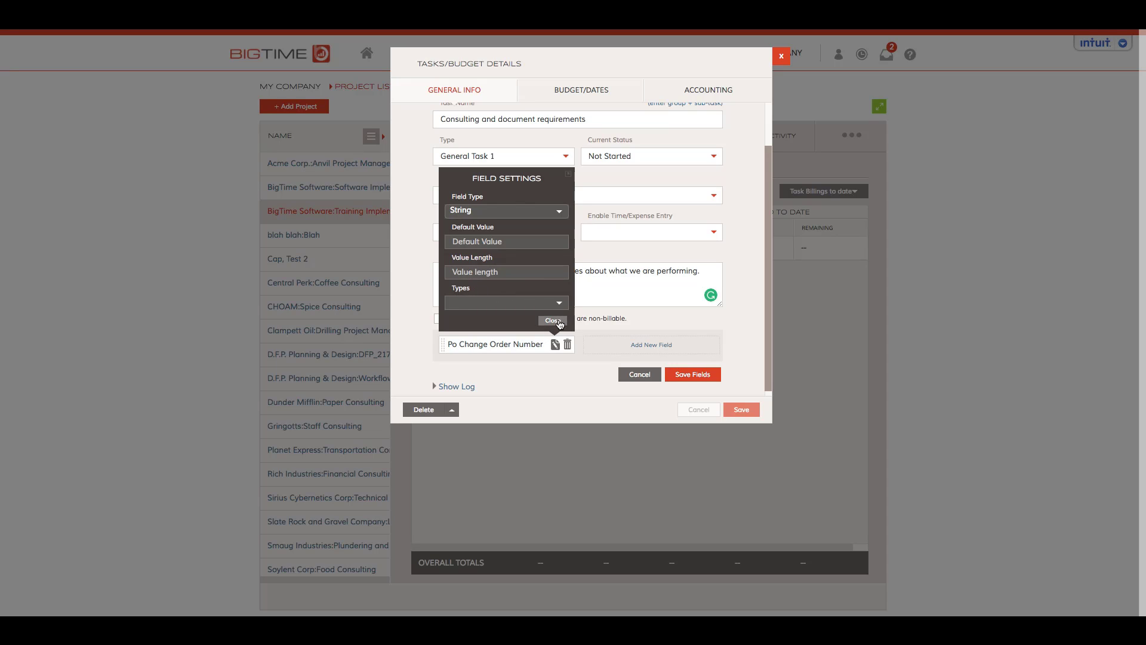
pyautogui.click(554, 322)
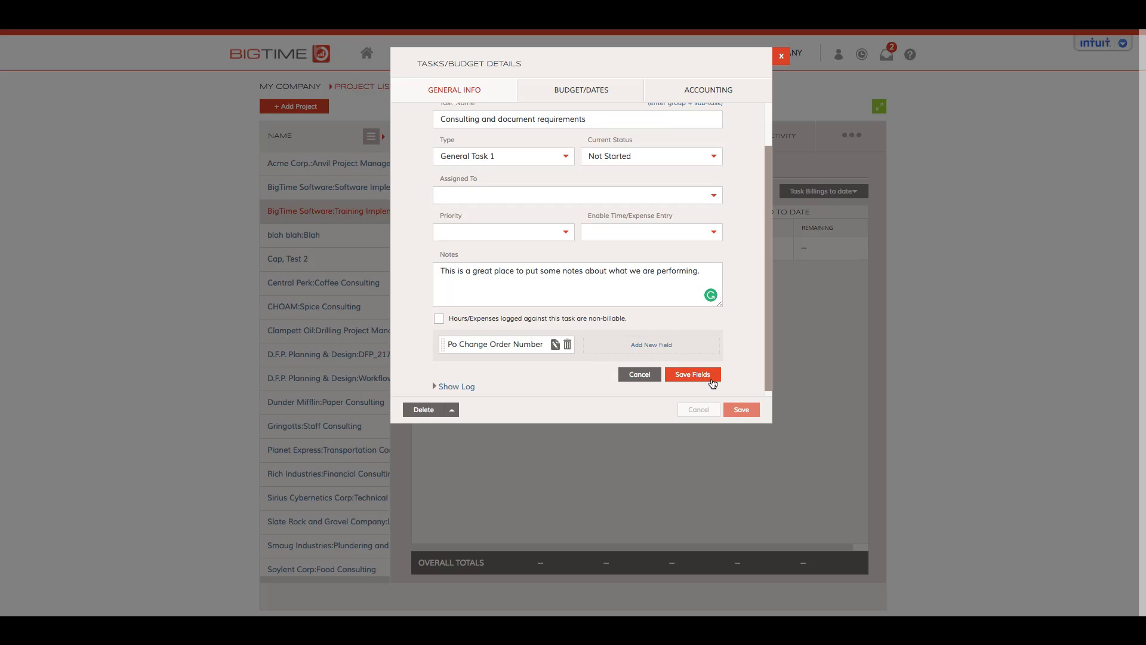
pyautogui.click(699, 378)
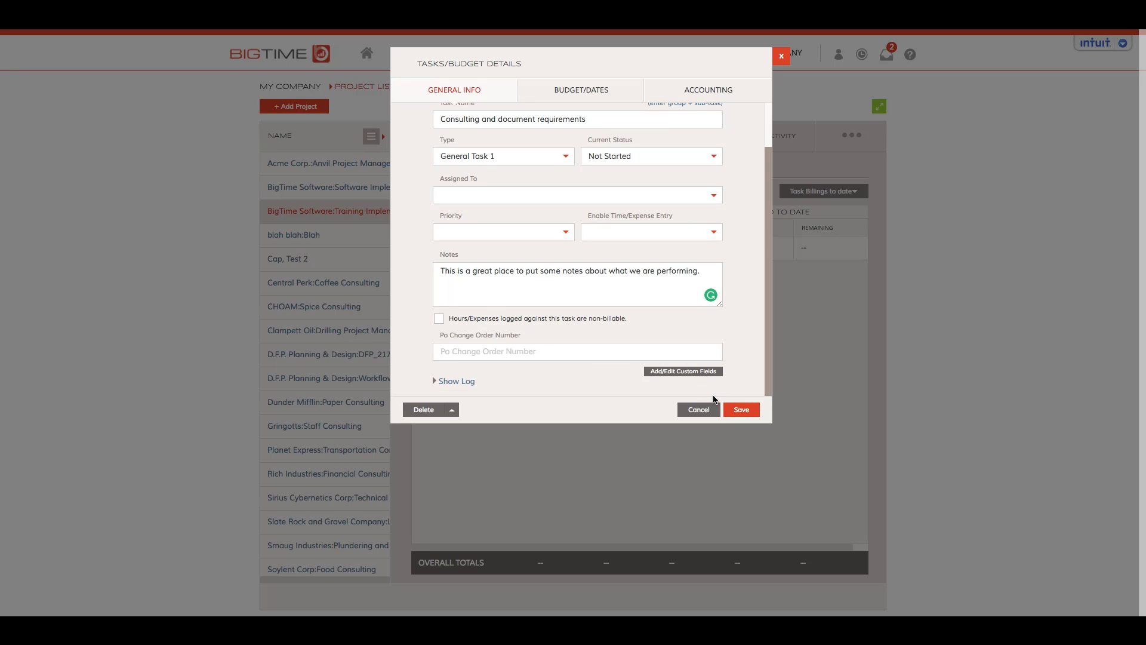
# Fill in the task's Po Change Order Number field with the change order number
pyautogui.click(438, 338)
pyautogui.moveTo(438, 338); pyautogui.dragTo(525, 343)
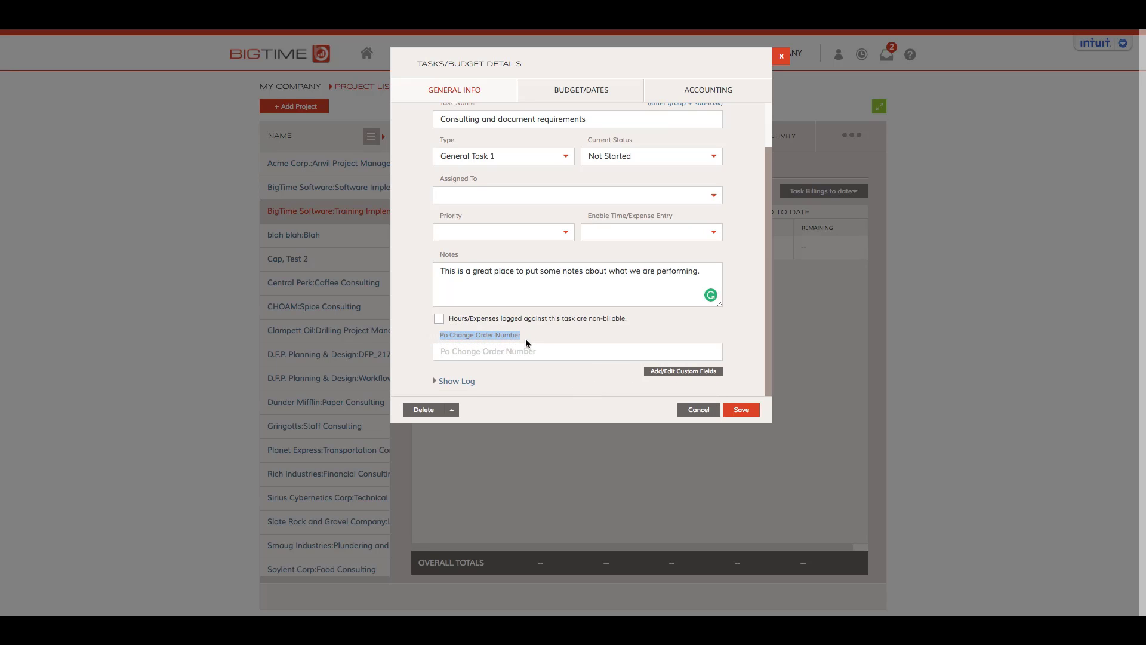
pyautogui.click(536, 353)
pyautogui.write('12345')
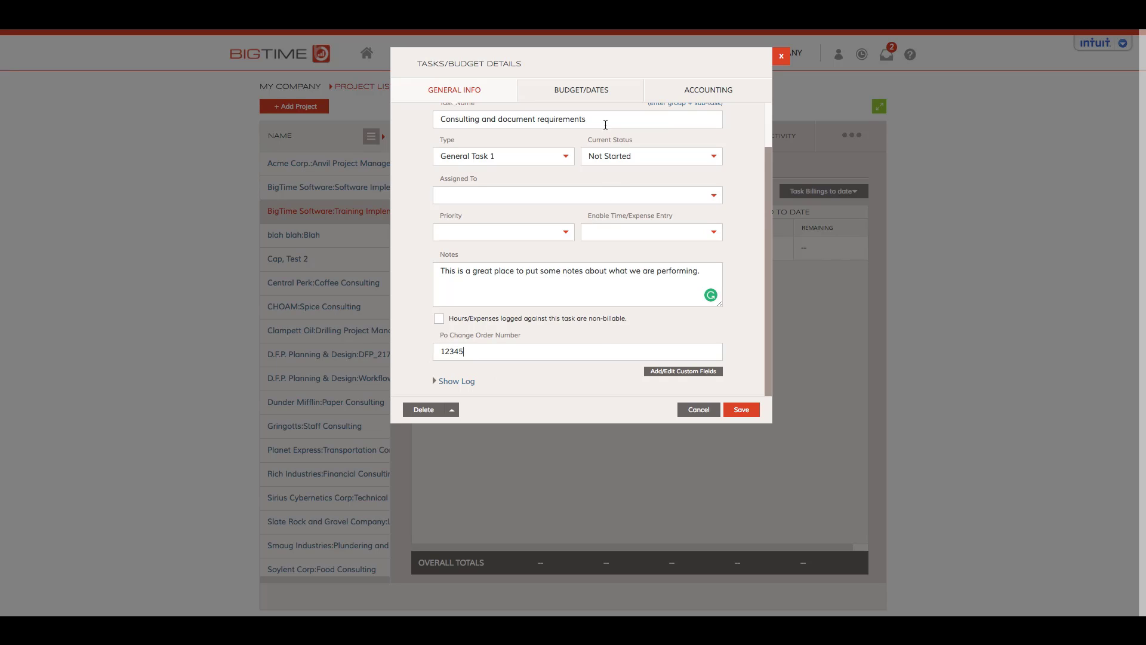
# Set the task's start date to 6/1/17 in its budget and date estimates
pyautogui.click(591, 96)
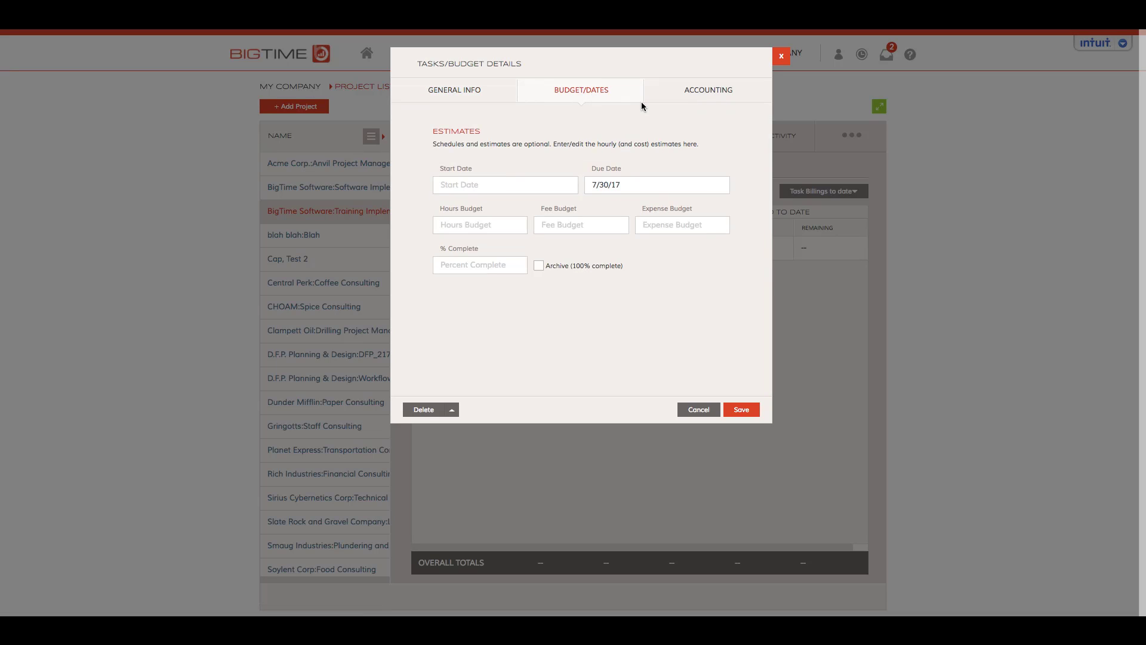
pyautogui.click(470, 185)
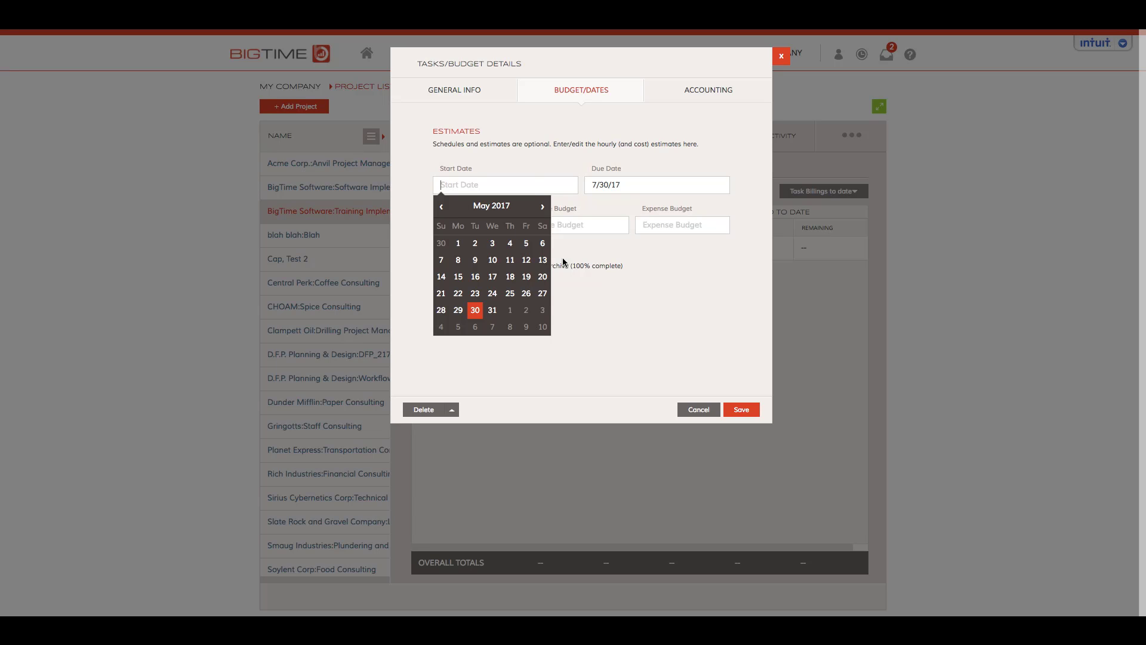
pyautogui.click(510, 311)
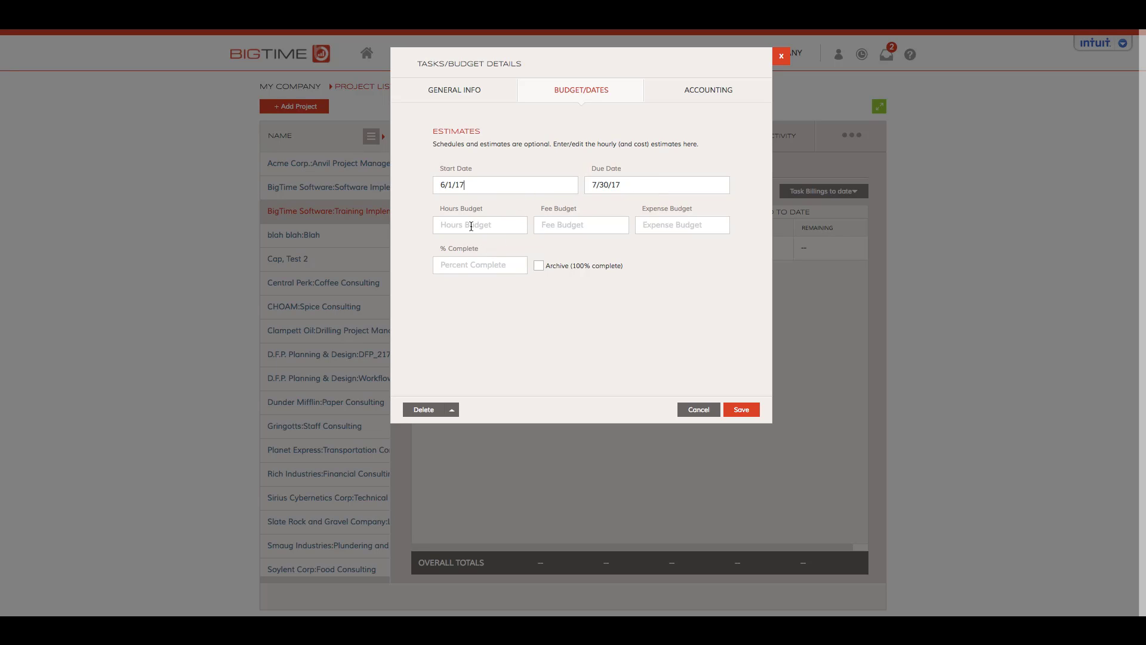
# Set the task's hours budget to 24, fee budget to $25,000 and expense budget to $5,000
pyautogui.write('24')
pyautogui.click(568, 223)
pyautogui.write('25000')
pyautogui.press('Tab')
pyautogui.write('5,000')
pyautogui.click(650, 218)
pyautogui.moveTo(685, 227); pyautogui.dragTo(638, 224)
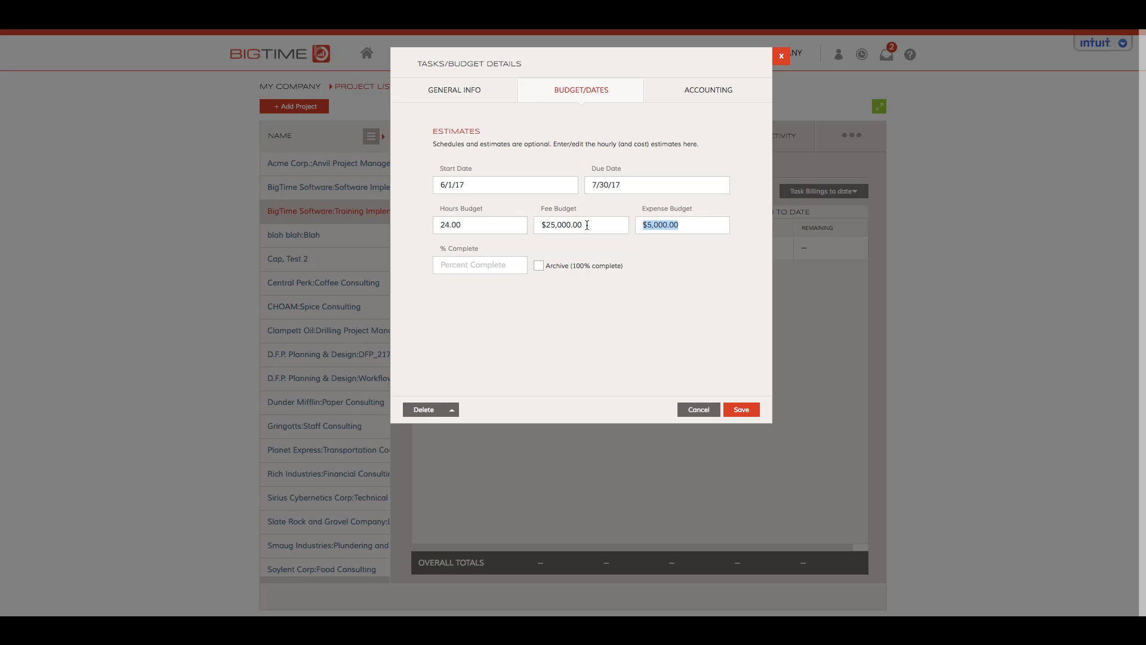
# Link the task to the Consulting QuickBooks item with a default class, and save the task
pyautogui.click(697, 91)
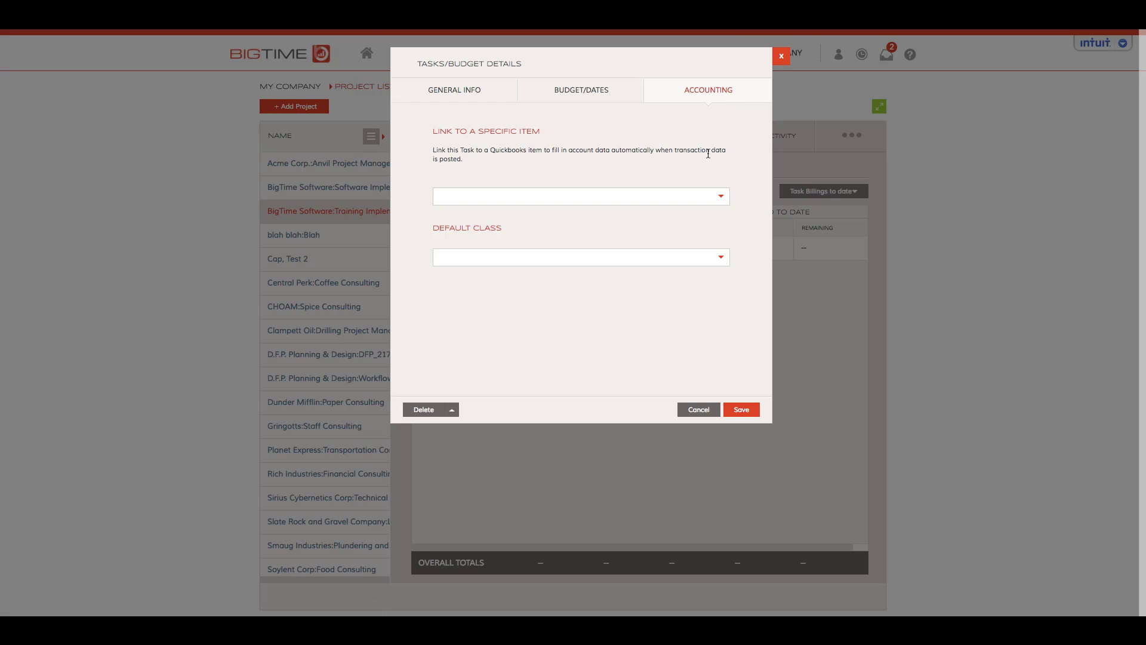
pyautogui.click(720, 197)
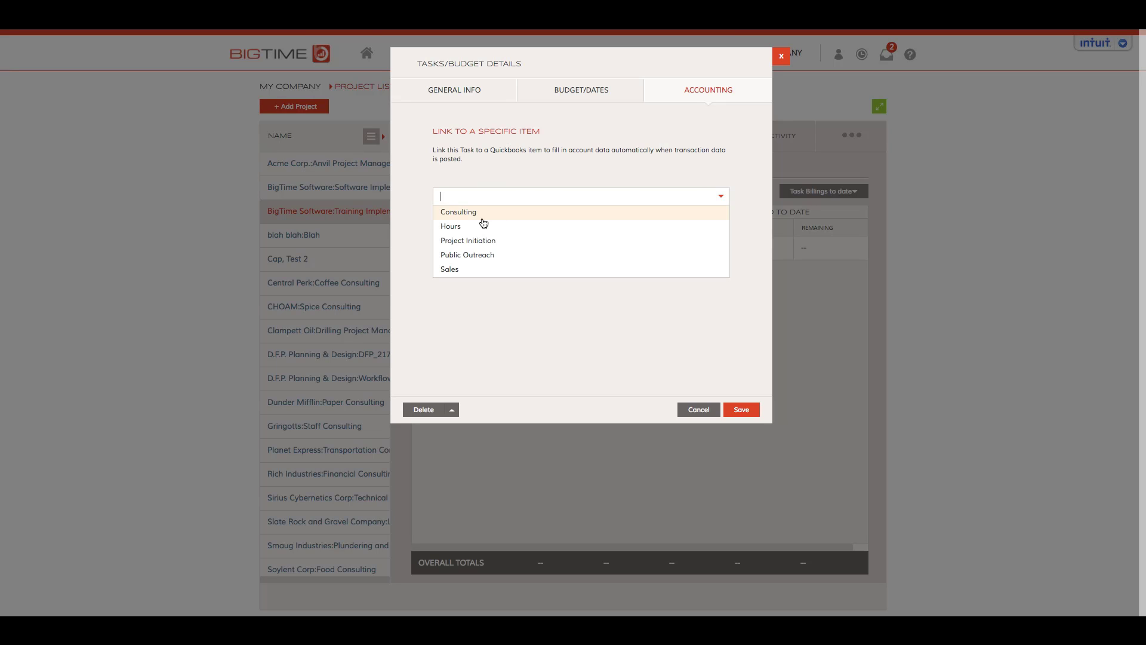
pyautogui.click(462, 220)
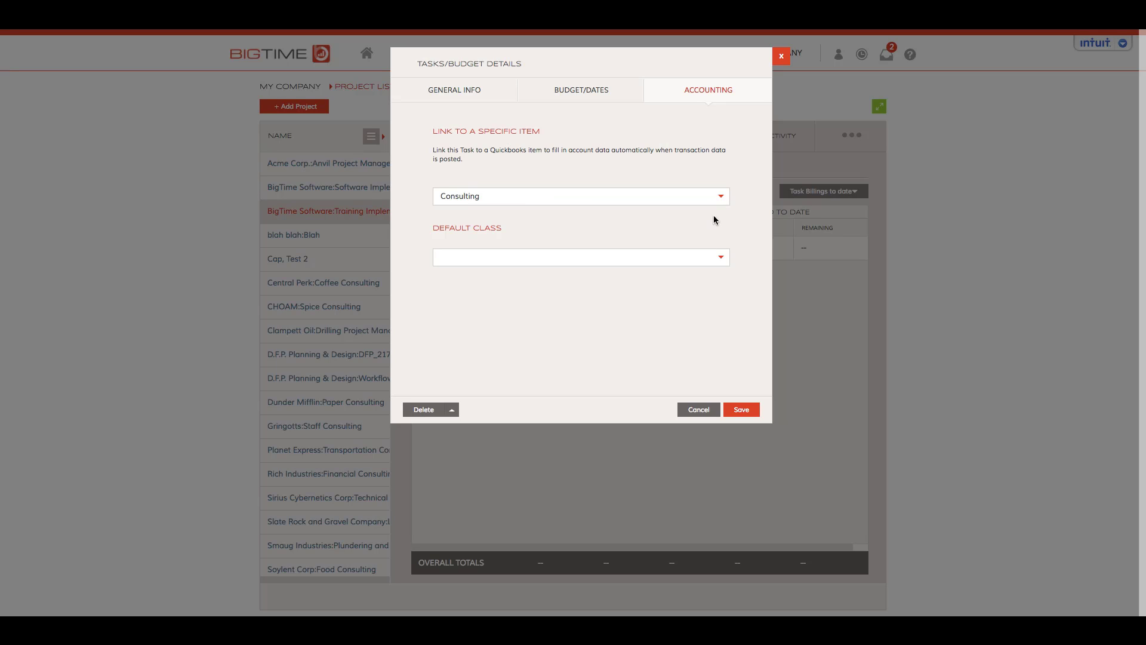
pyautogui.click(720, 261)
pyautogui.click(473, 274)
pyautogui.click(746, 411)
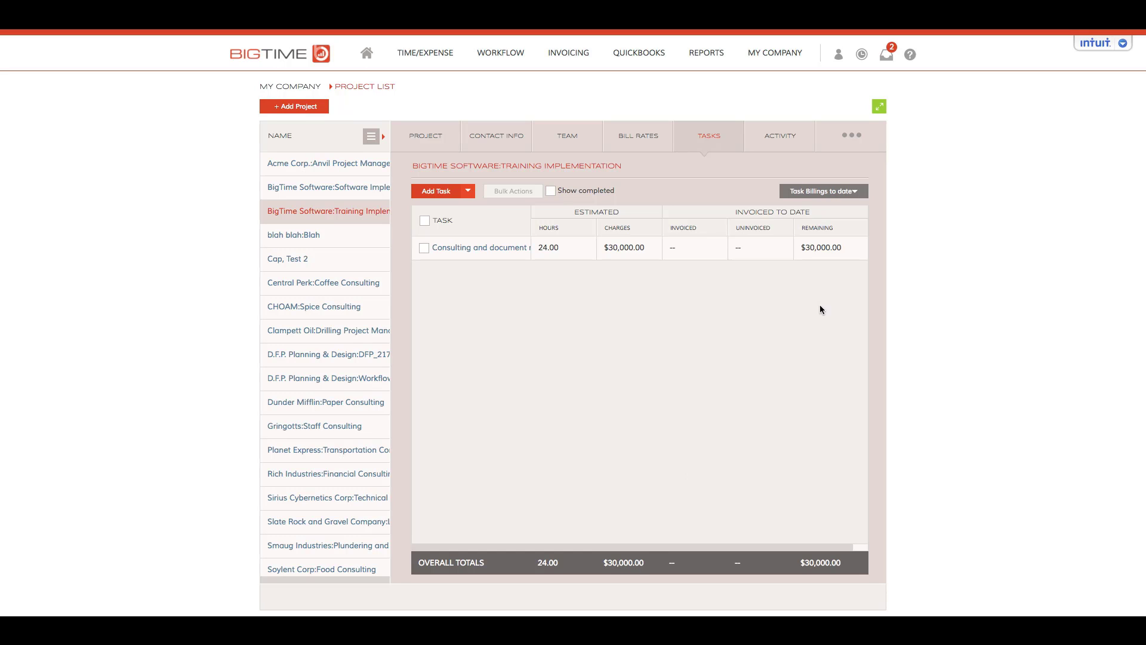
# Start a recurring task named "Deliverable" with separate entry of task group and sub-task
pyautogui.click(854, 192)
pyautogui.click(470, 191)
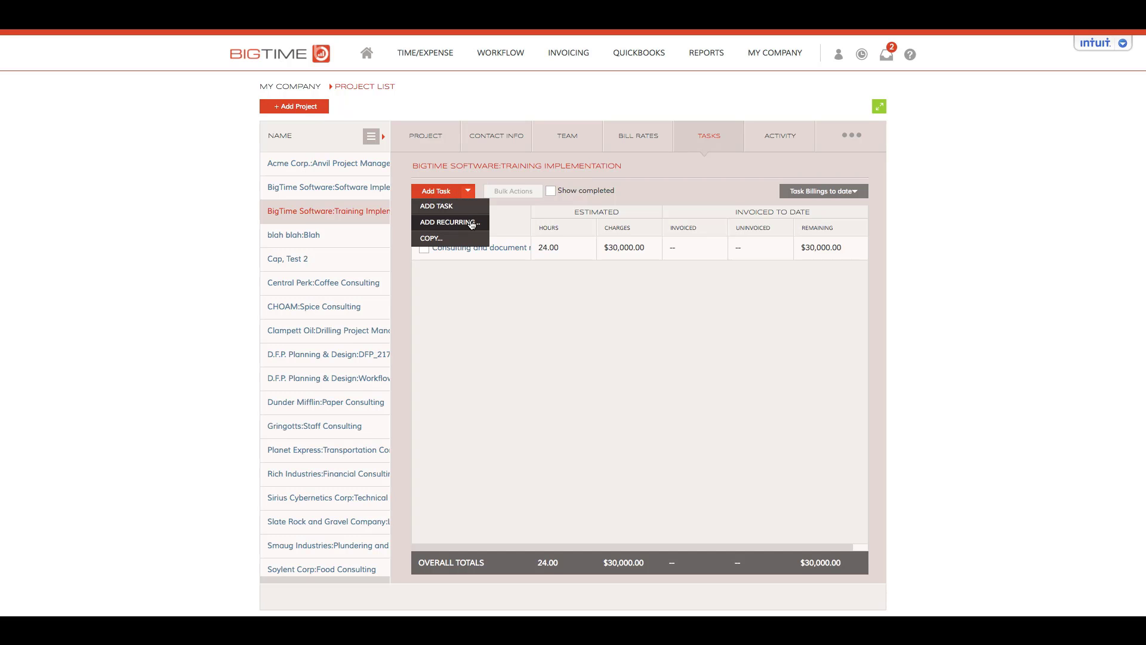
pyautogui.click(471, 222)
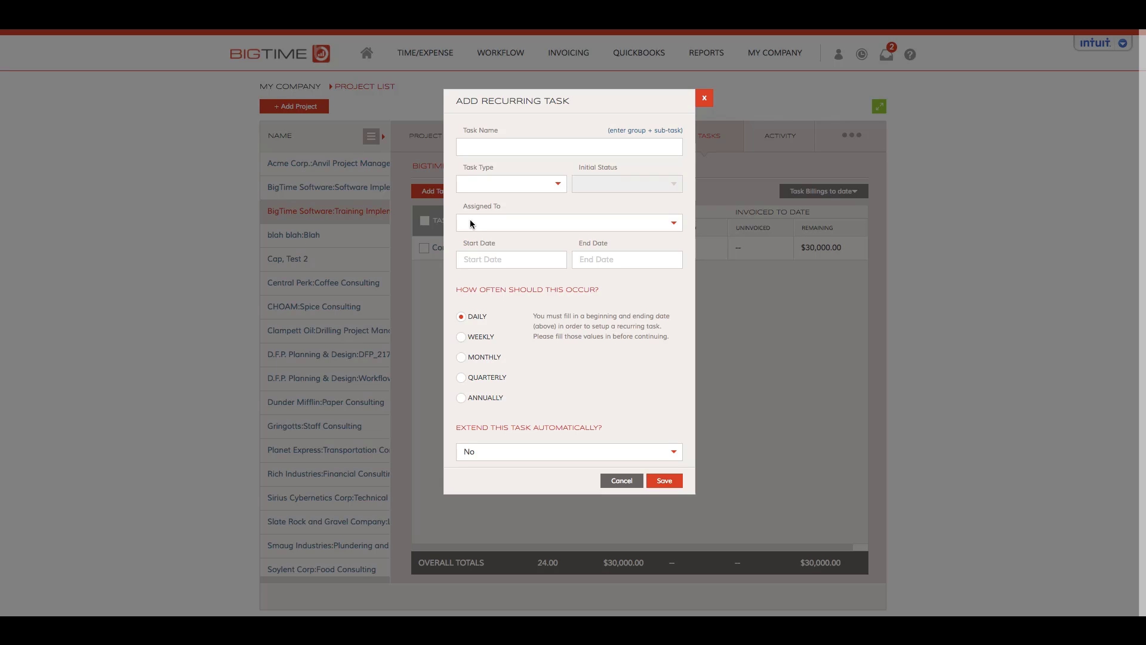
pyautogui.click(495, 147)
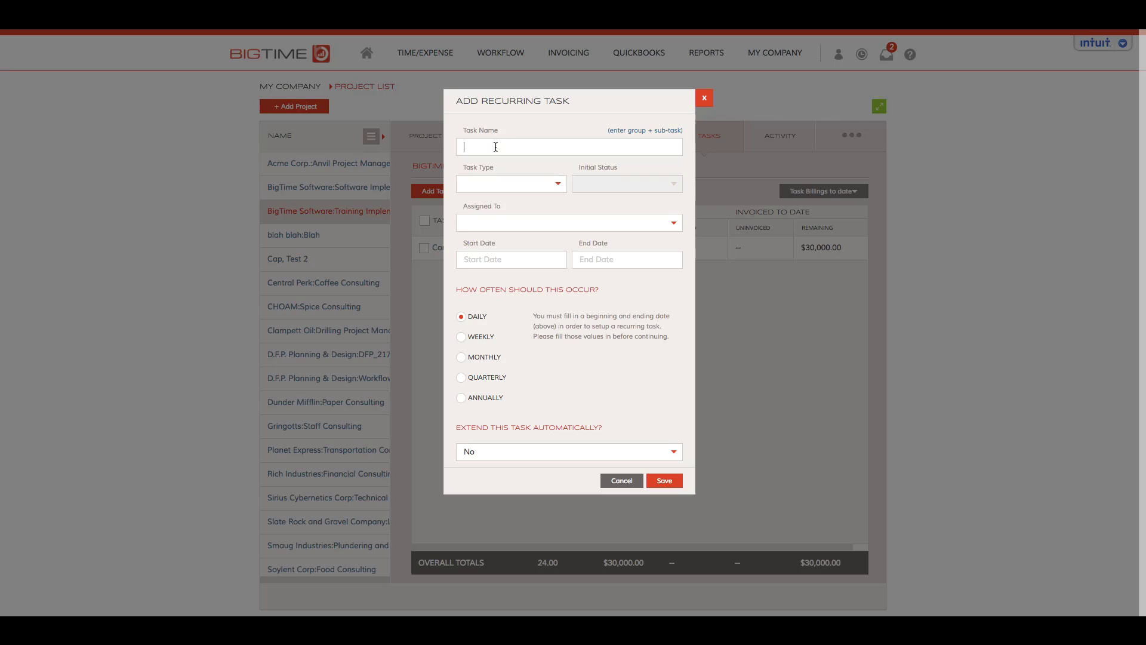
pyautogui.write('Deliverable 1')
pyautogui.click(642, 130)
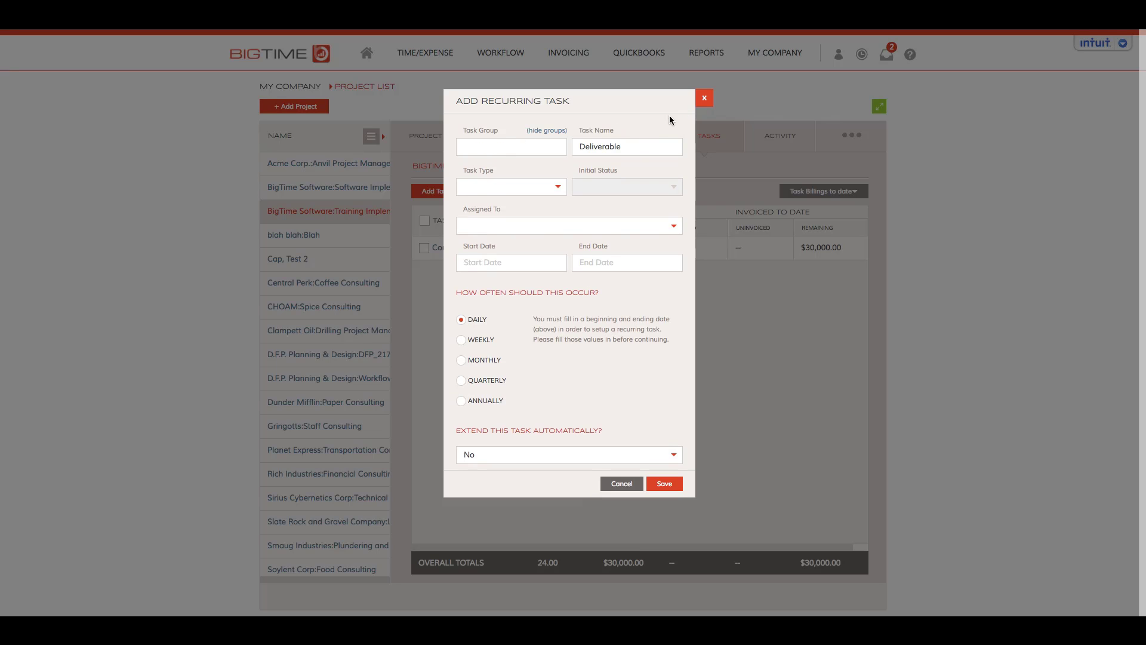
# Move "Deliverable" from the task name to the task group and name the task "One"
pyautogui.moveTo(636, 146); pyautogui.dragTo(568, 146)
pyautogui.hotkey('ctrl', 'c')
pyautogui.press('BackSpace')
pyautogui.hotkey('ctrl', 'v')
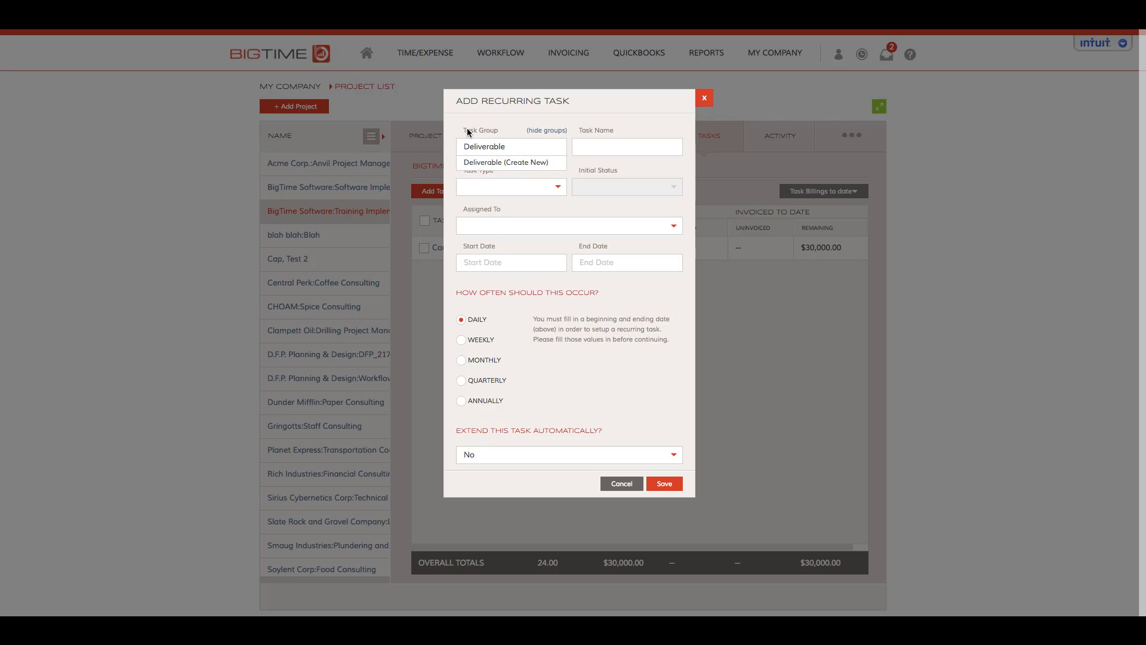
pyautogui.click(604, 149)
pyautogui.write('One')
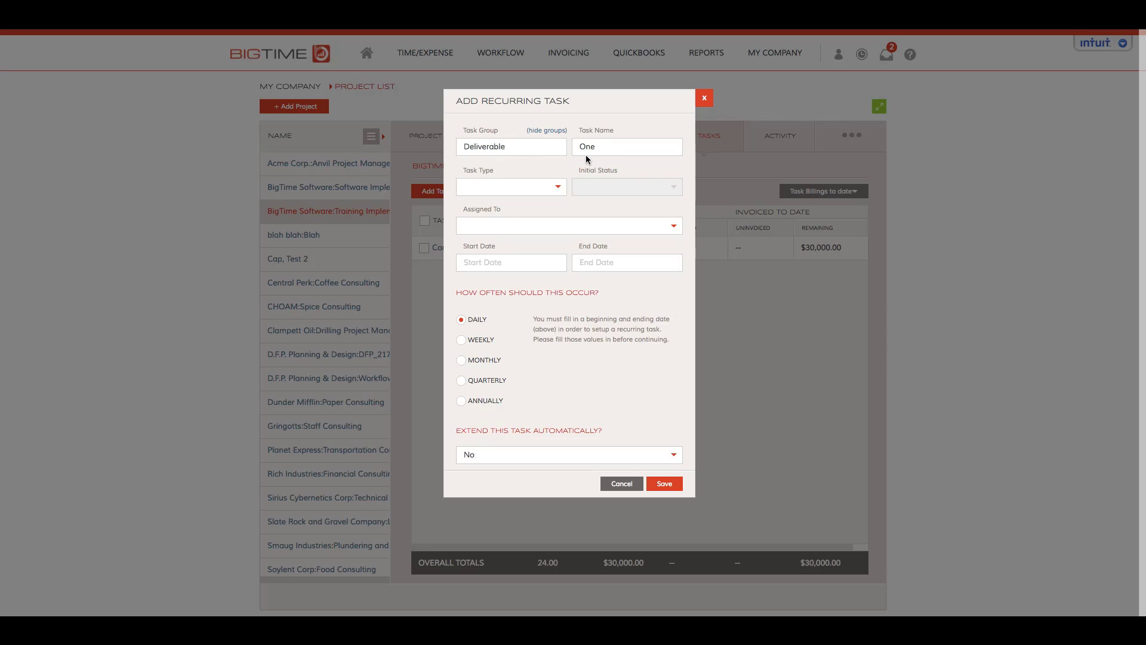
pyautogui.moveTo(507, 147); pyautogui.dragTo(453, 149)
# Assign the recurring task to a single staff member
pyautogui.click(675, 228)
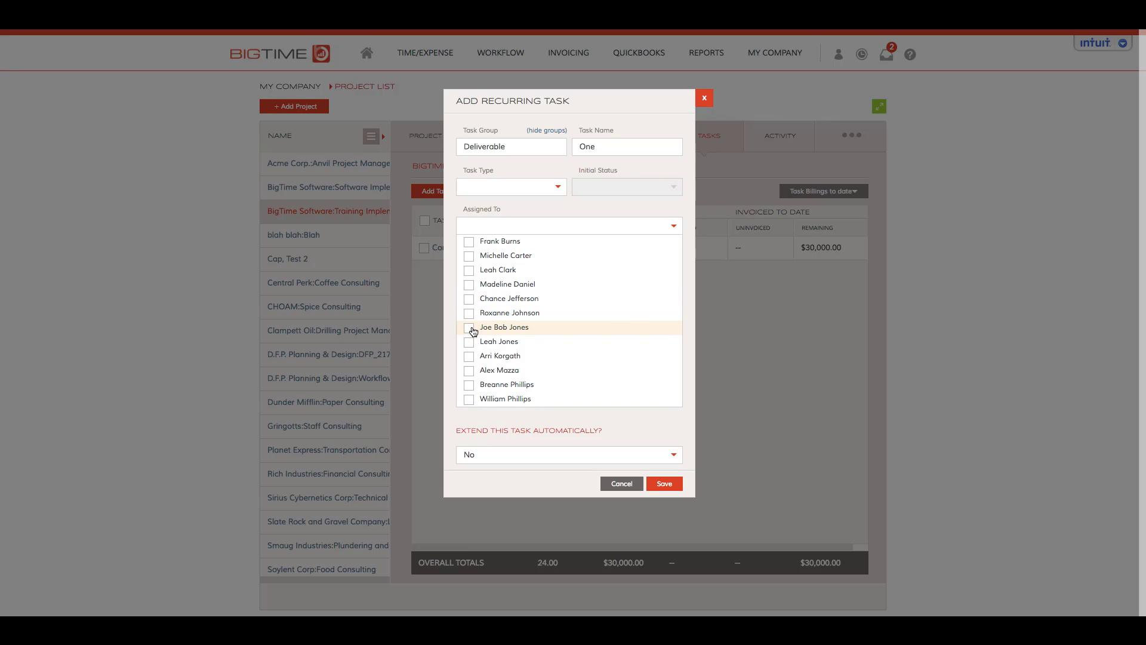
pyautogui.click(472, 329)
pyautogui.click(663, 208)
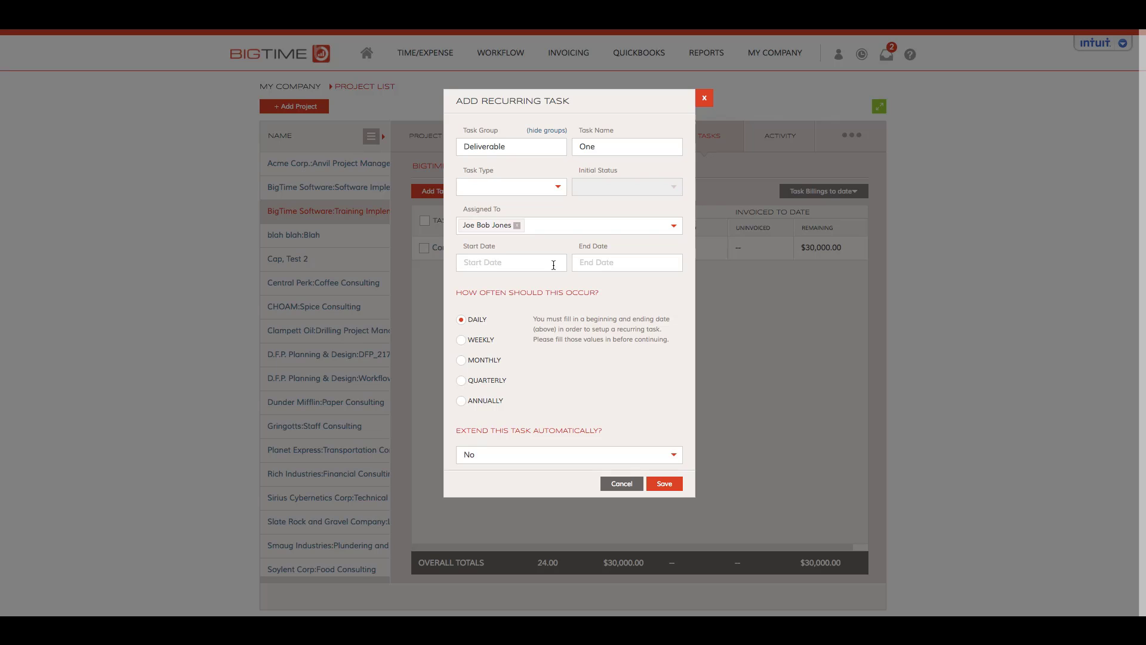
# Set the recurring task's start date to 6/1/17 and its end date to 6/1/18
pyautogui.click(512, 264)
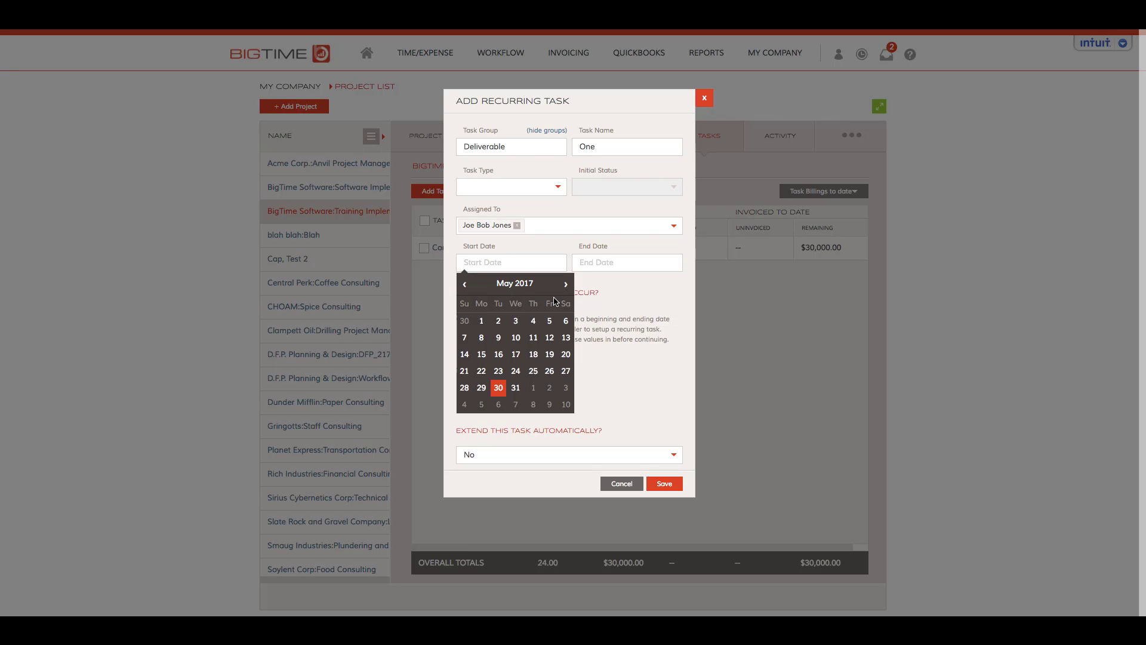
pyautogui.click(535, 388)
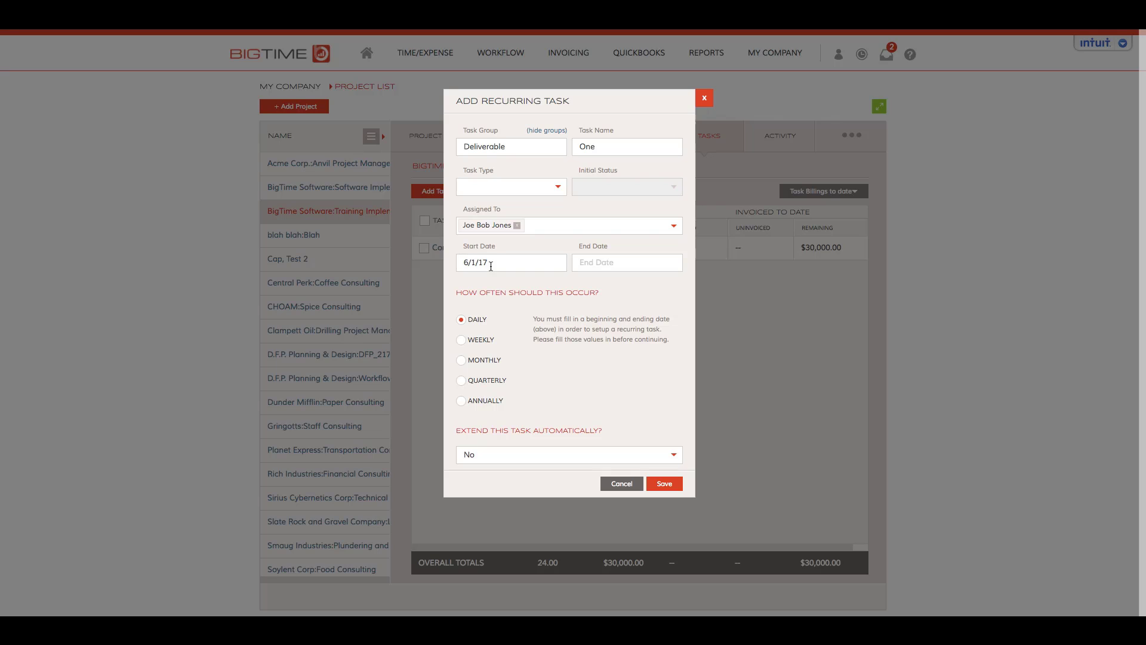
pyautogui.click(588, 262)
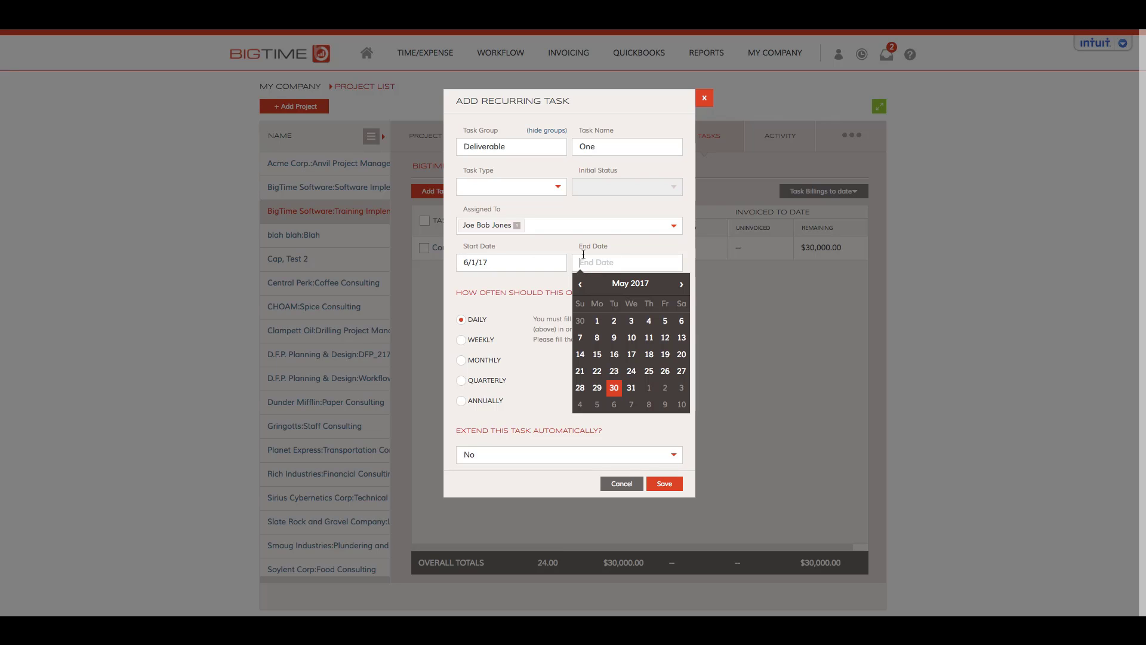
pyautogui.write('06/1/2018')
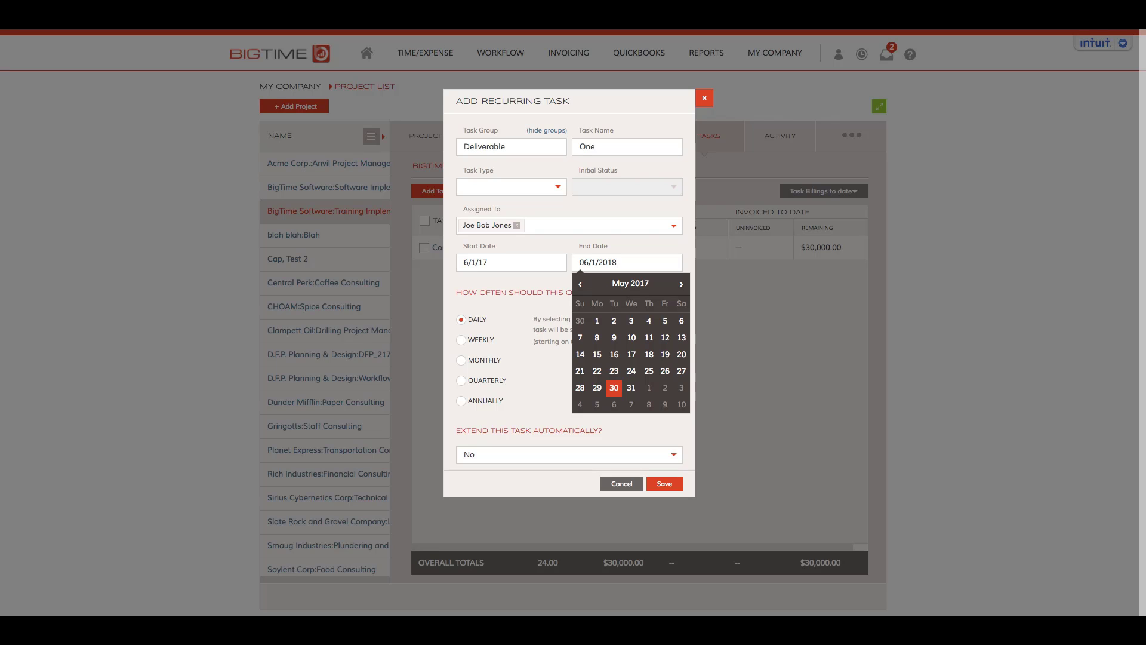
pyautogui.click(624, 245)
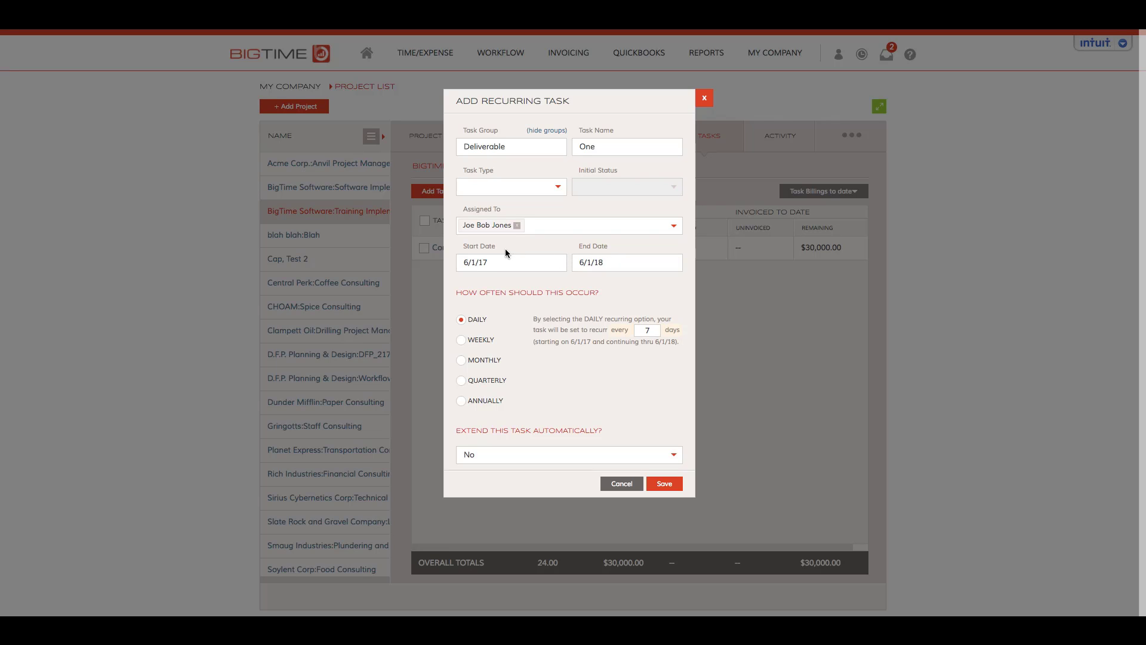
pyautogui.moveTo(505, 249); pyautogui.dragTo(460, 248)
# Make the task recur monthly, extending it for 1 year once the series is completed, and save it
pyautogui.click(464, 366)
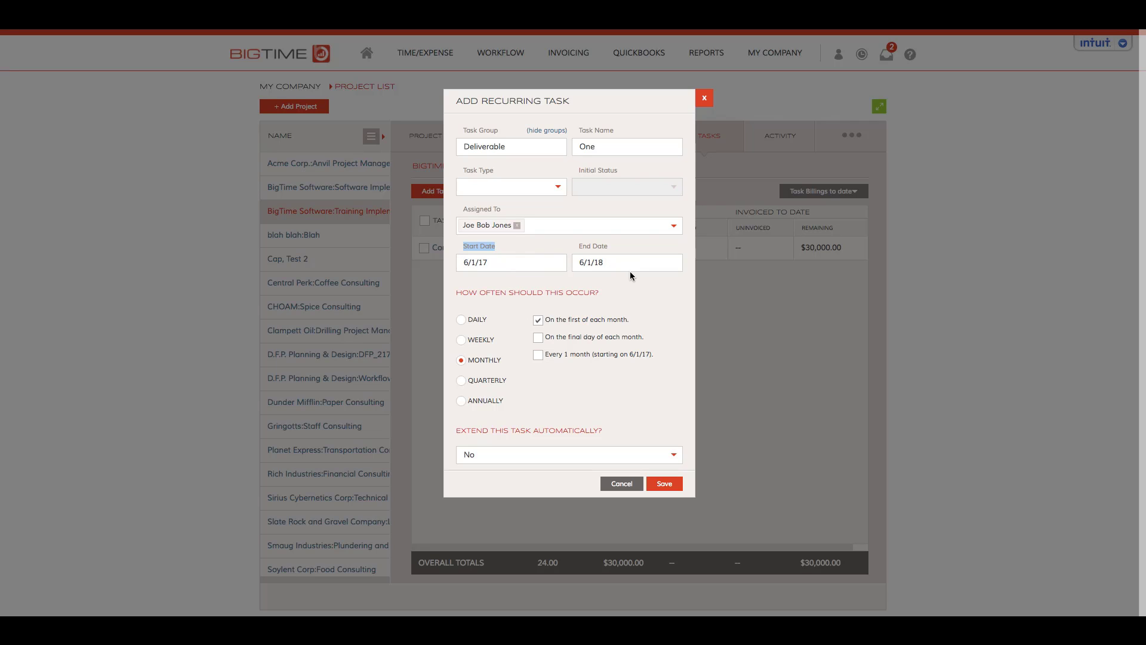
pyautogui.click(675, 458)
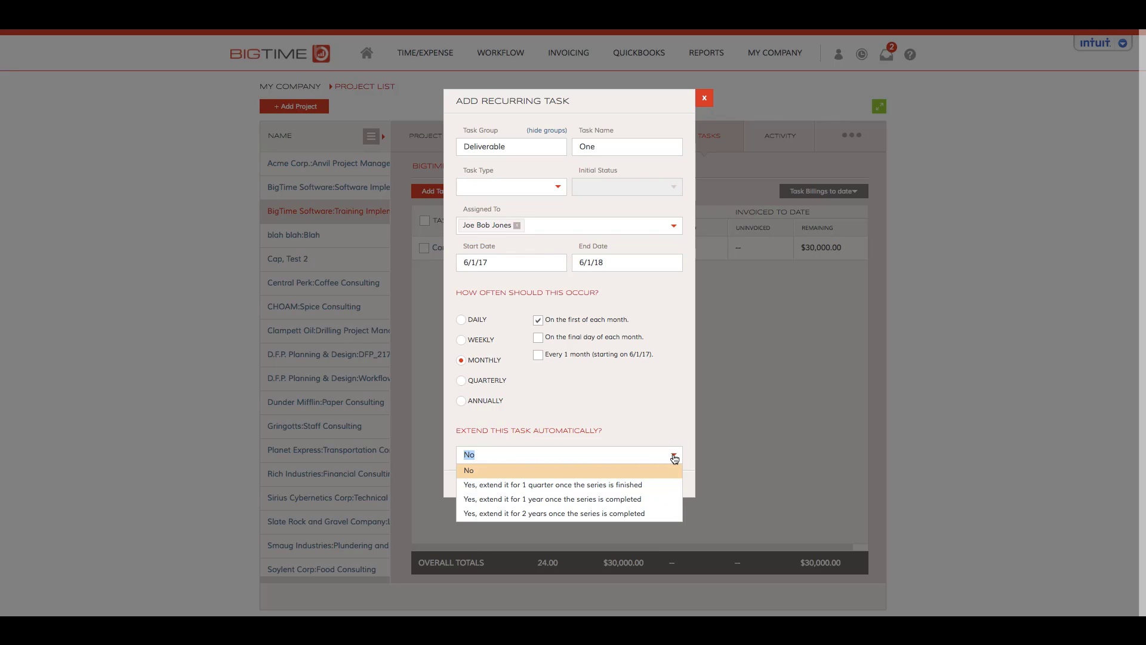
pyautogui.click(595, 500)
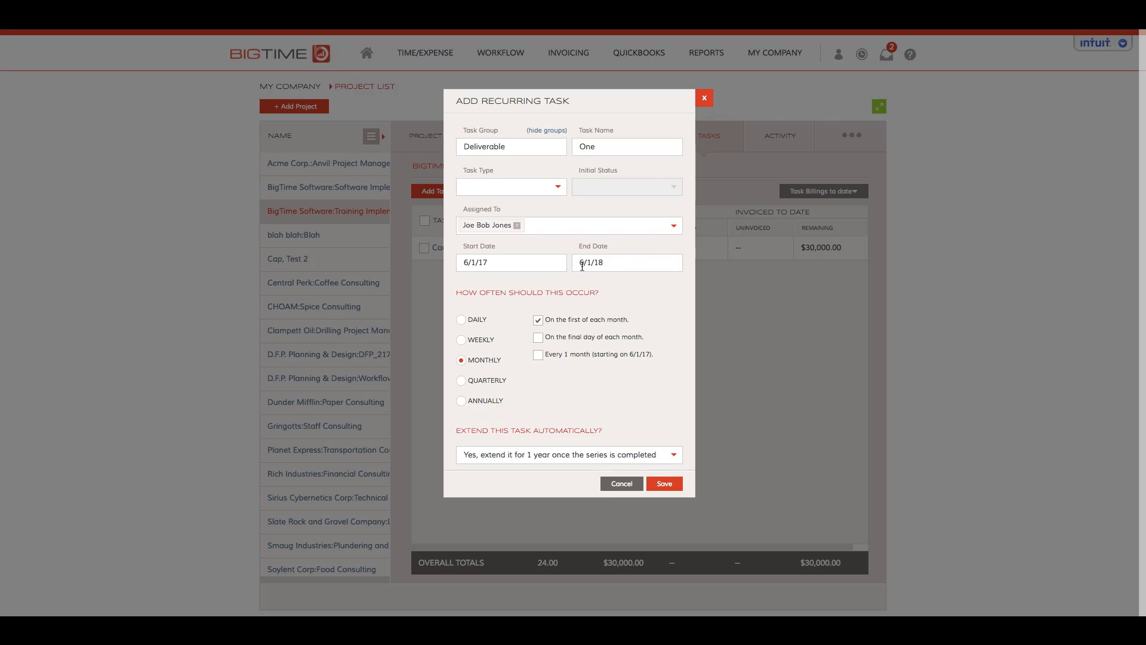
pyautogui.click(672, 484)
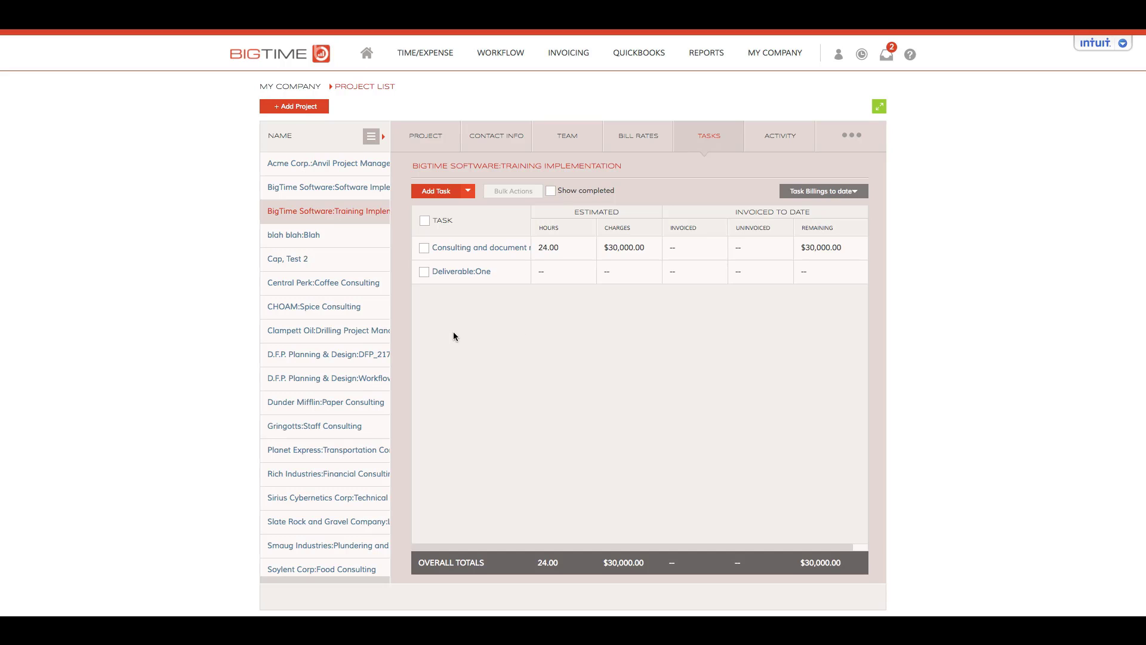
# Mark the 2017-06-01 occurrence in the Deliverable:One series as completed and update the whole series
pyautogui.click(462, 272)
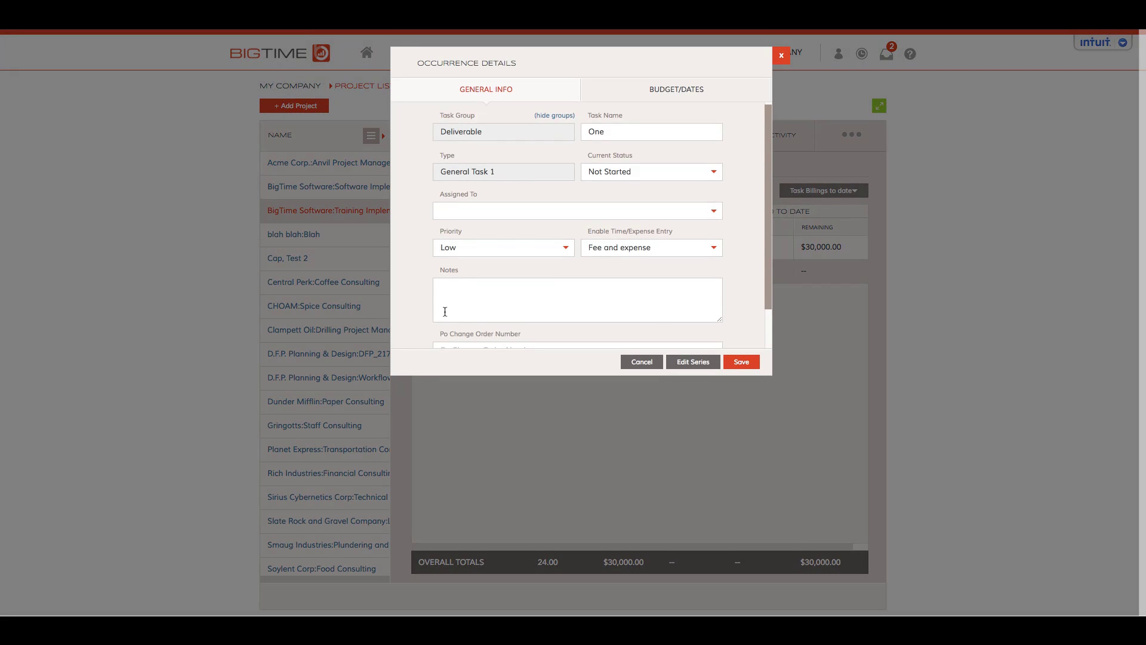
pyautogui.scroll(-1, 474, 283)
pyautogui.click(690, 88)
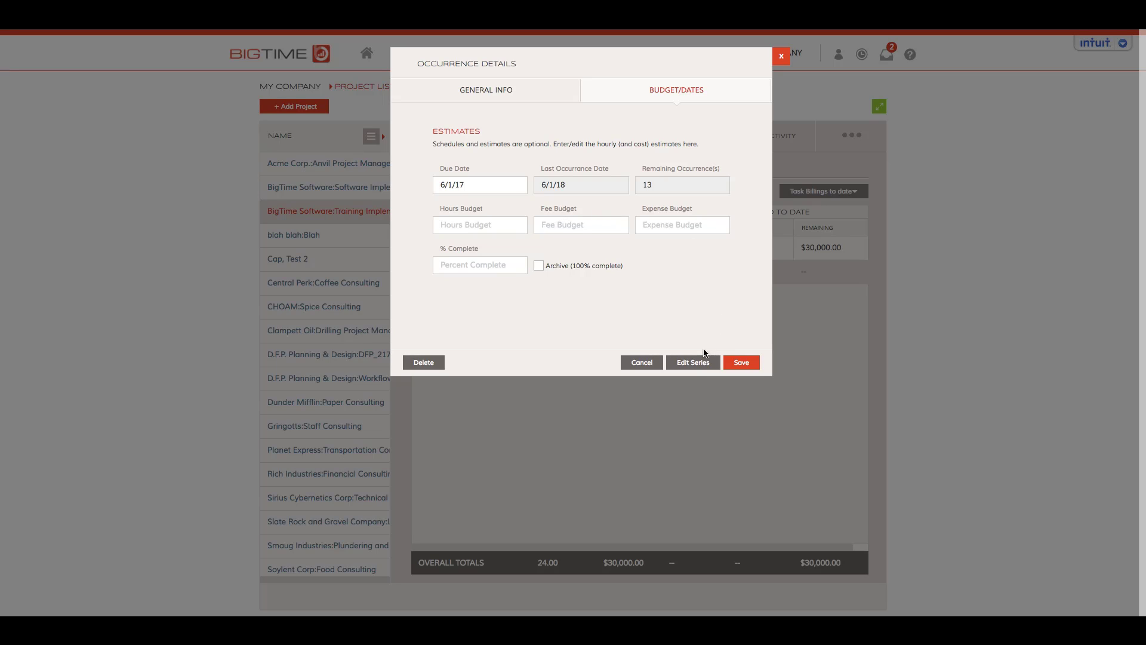
pyautogui.click(690, 365)
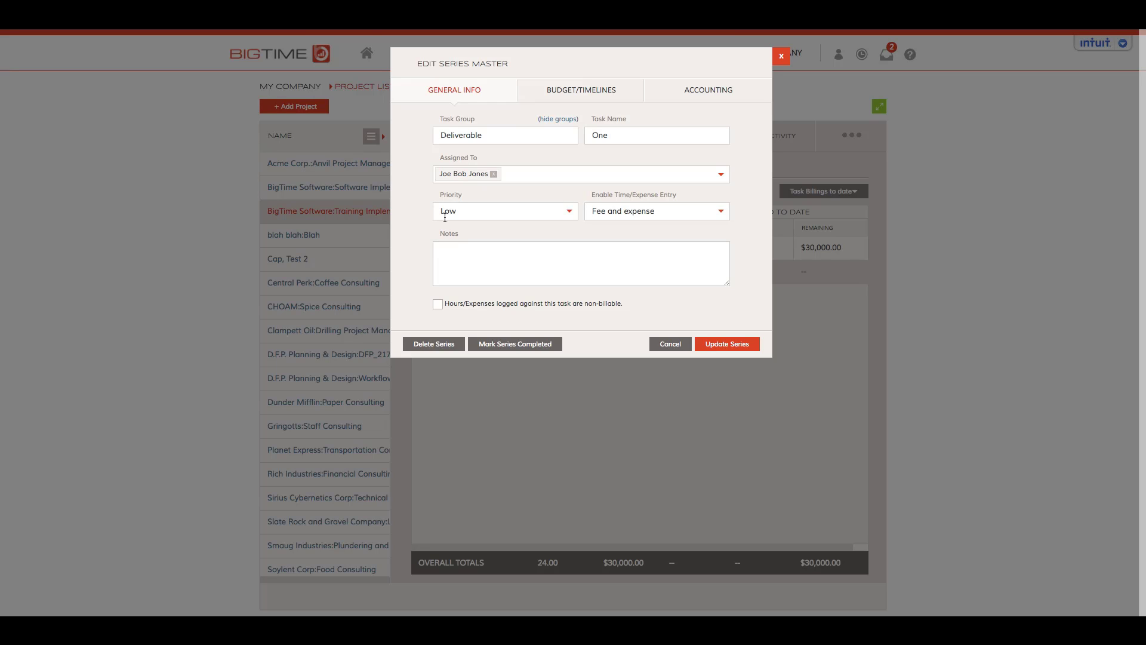
pyautogui.click(582, 90)
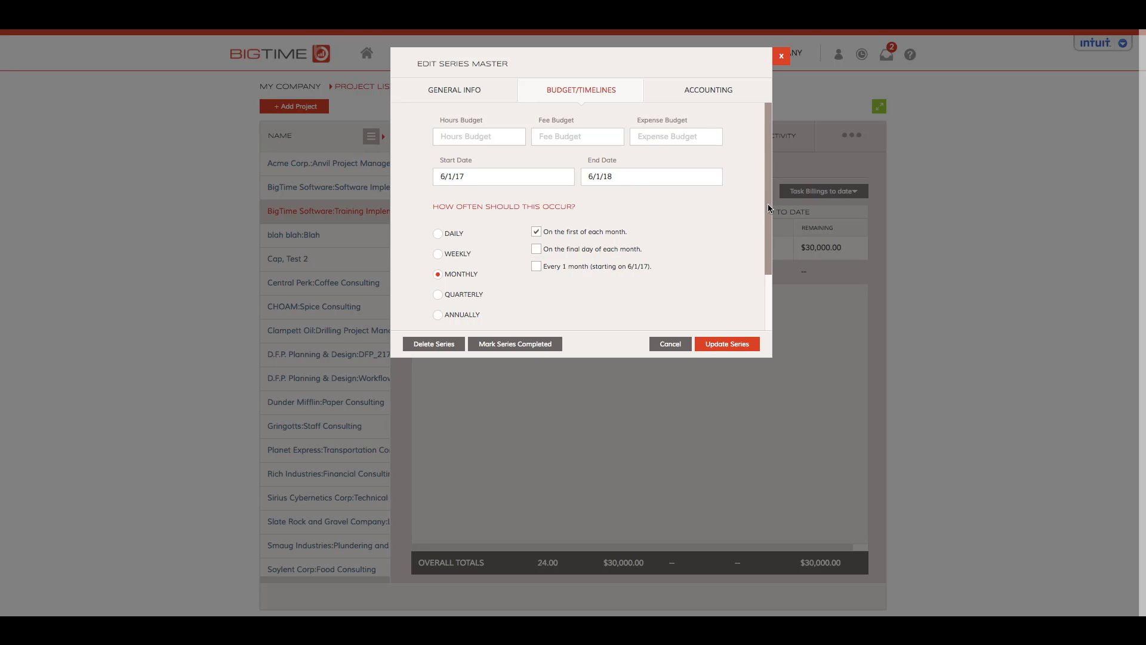
pyautogui.moveTo(769, 207); pyautogui.dragTo(765, 271)
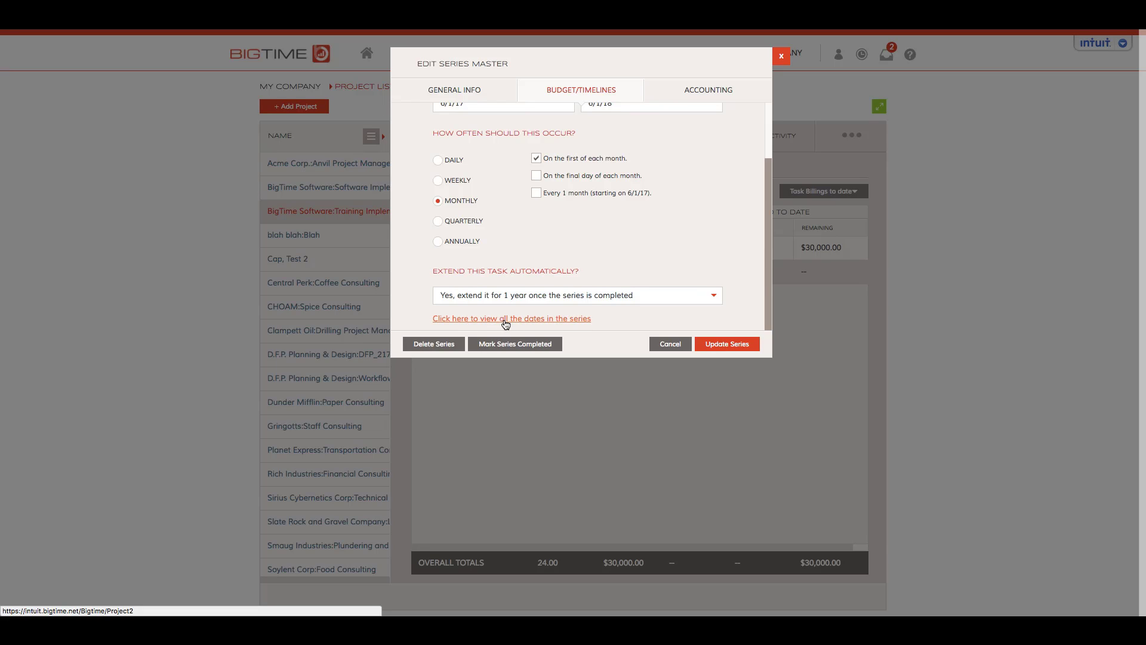
pyautogui.click(541, 323)
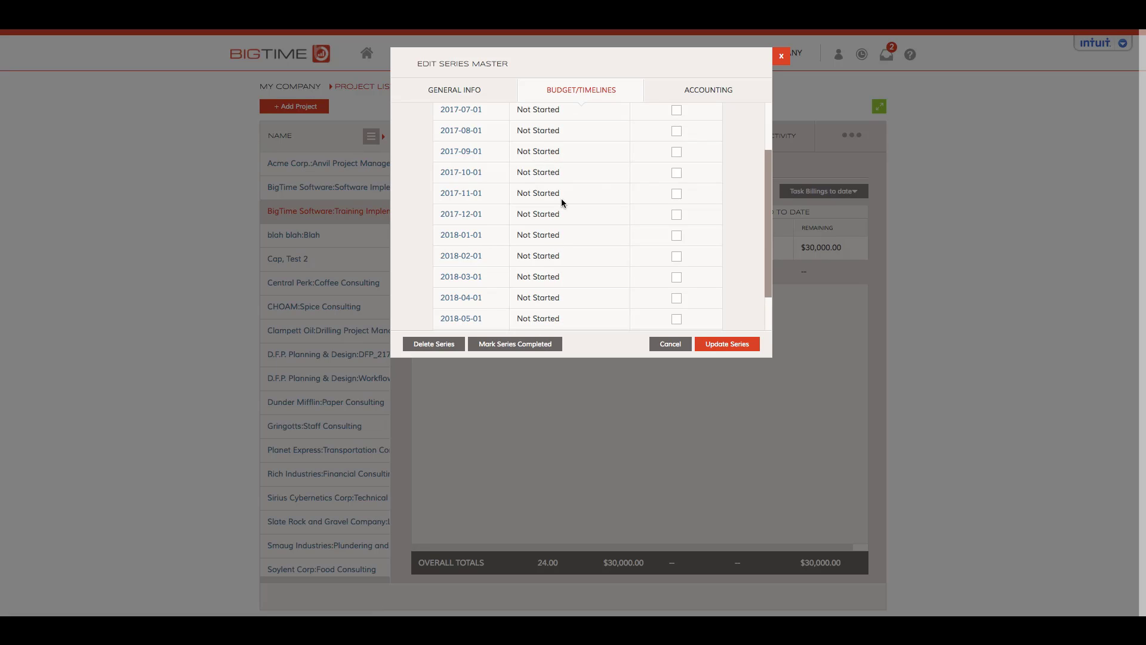
pyautogui.scroll(2, 583, 199)
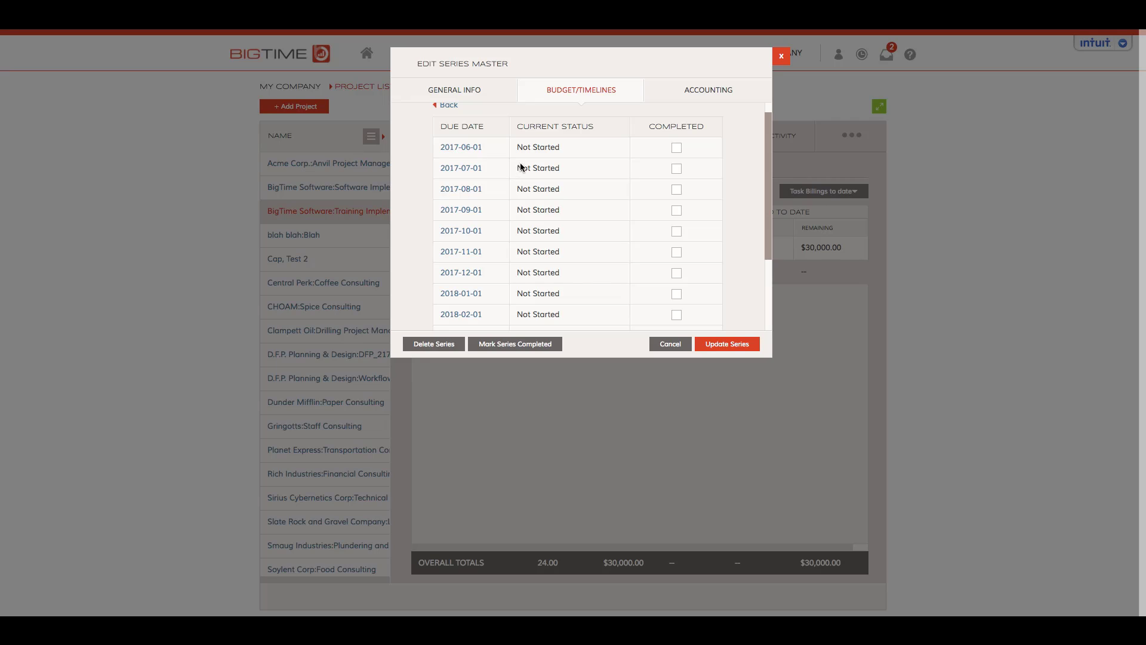
pyautogui.click(679, 149)
pyautogui.click(729, 344)
pyautogui.click(784, 313)
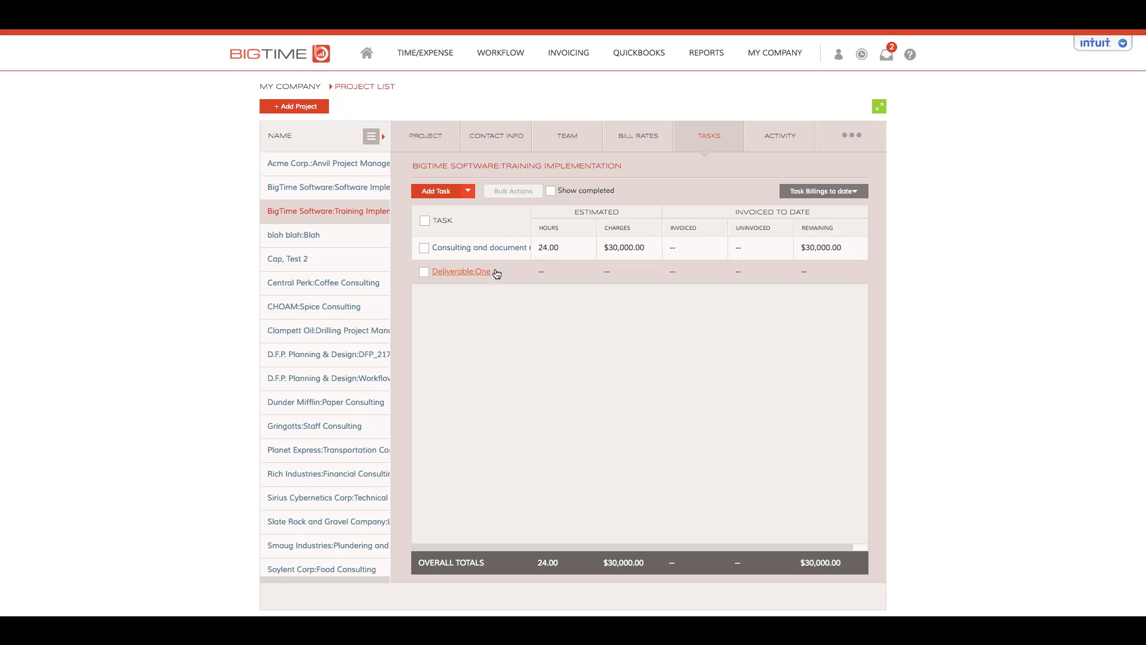
# Link the Deliverable:One series to the QuickBooks item Hours with default class Class 2, and apply the update to all open occurrences
pyautogui.click(474, 272)
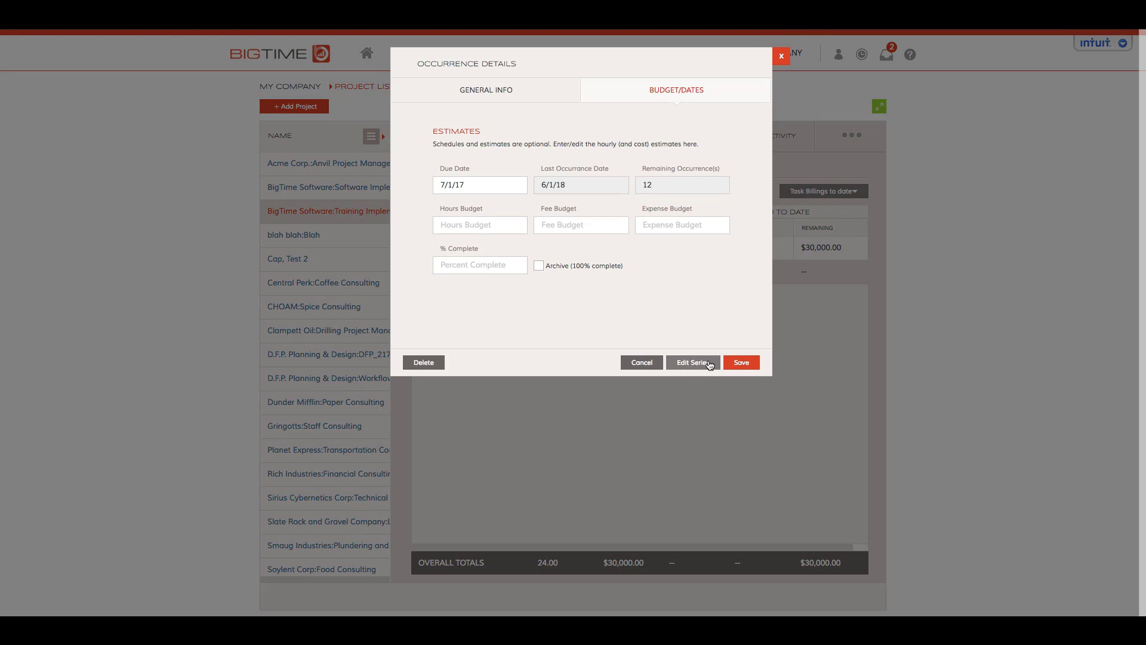
pyautogui.click(706, 361)
pyautogui.click(722, 92)
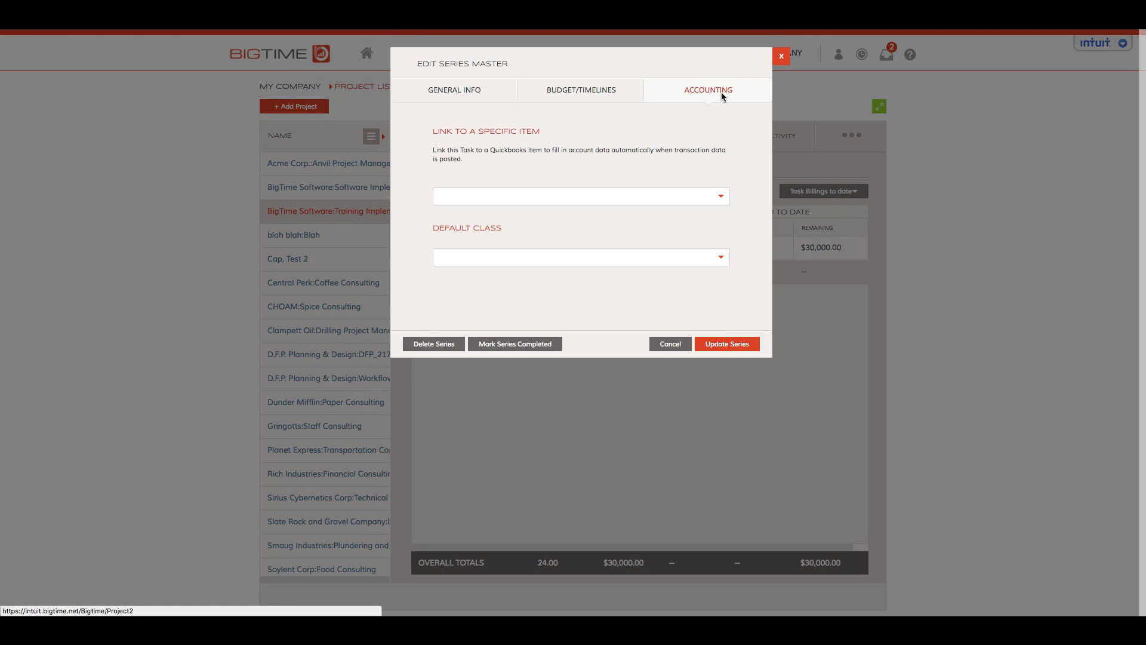
pyautogui.click(718, 199)
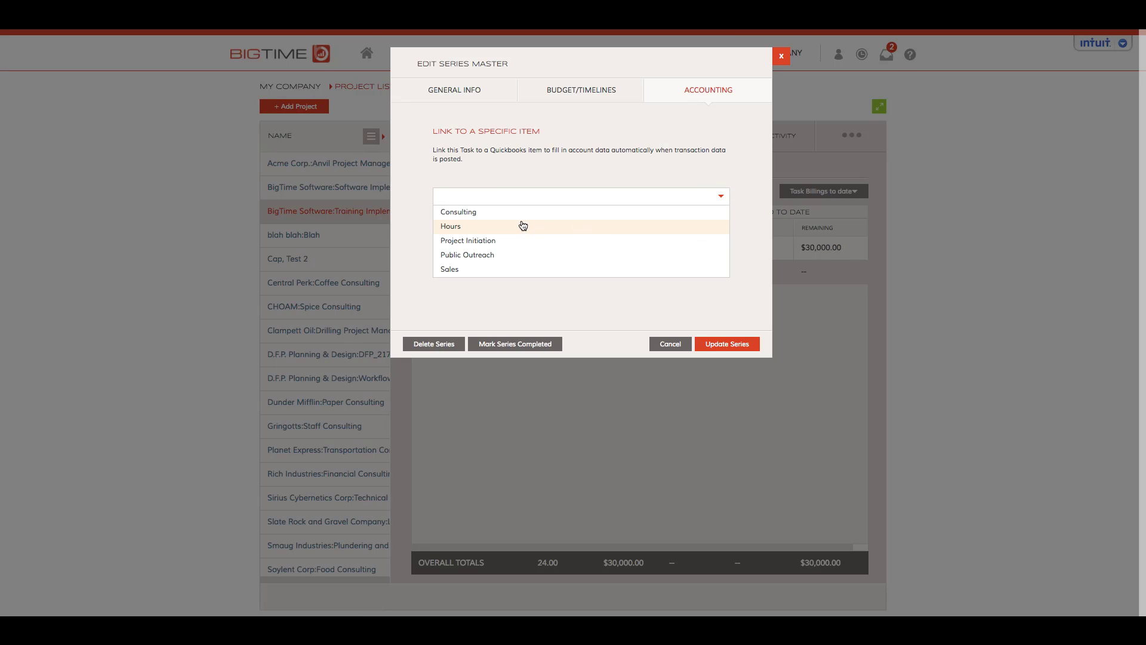
pyautogui.click(478, 227)
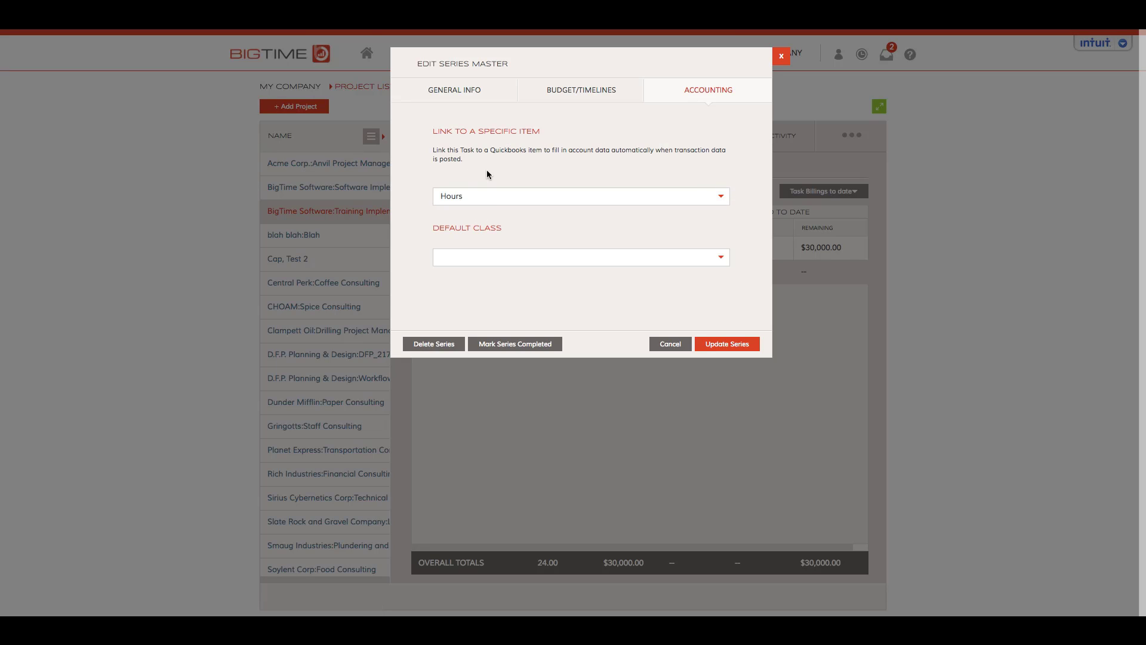
pyautogui.click(724, 260)
pyautogui.click(541, 288)
pyautogui.click(731, 345)
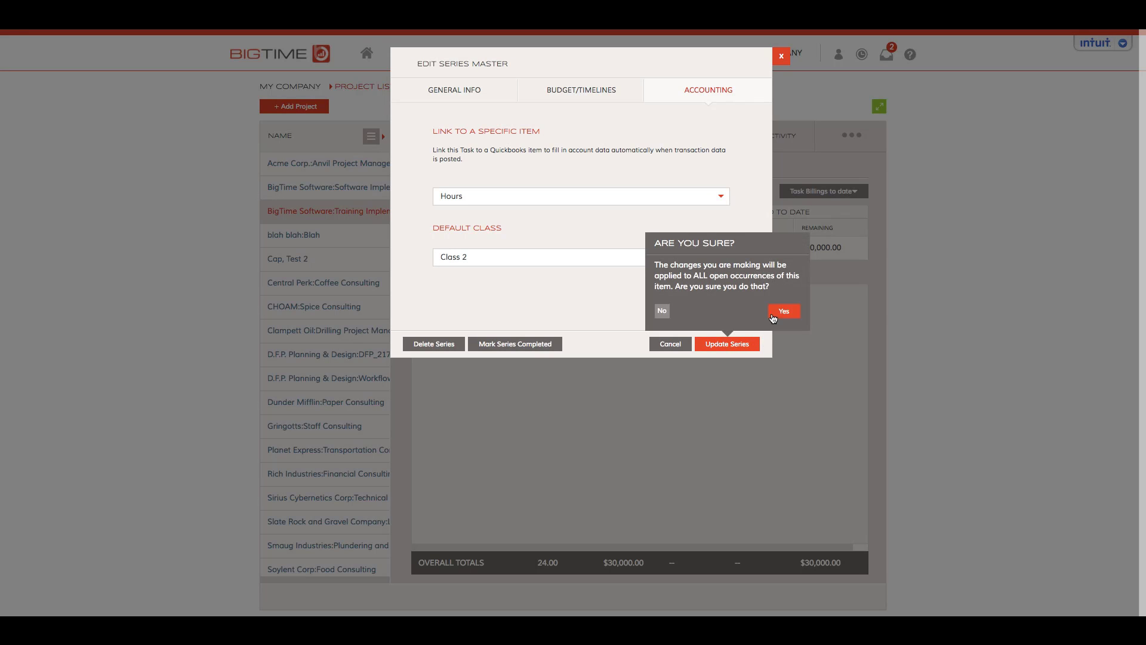
pyautogui.click(784, 311)
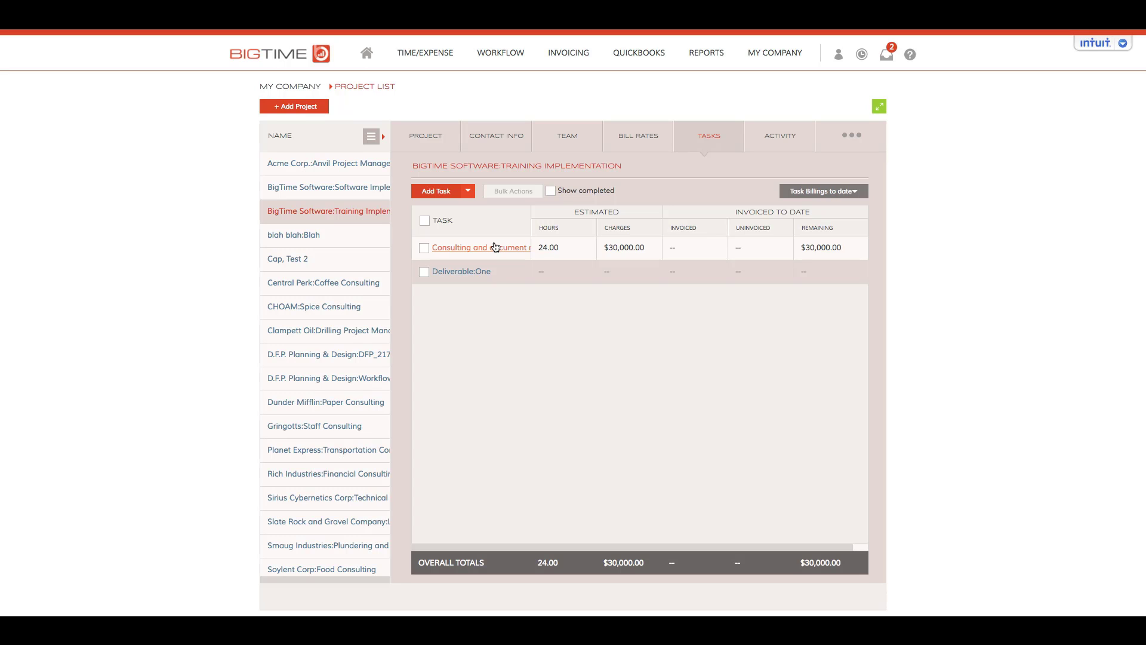
# Open the workflow task dashboard, group the tasks by project and locate the BigTime Software:Training Implementation tasks
pyautogui.click(502, 57)
pyautogui.click(506, 91)
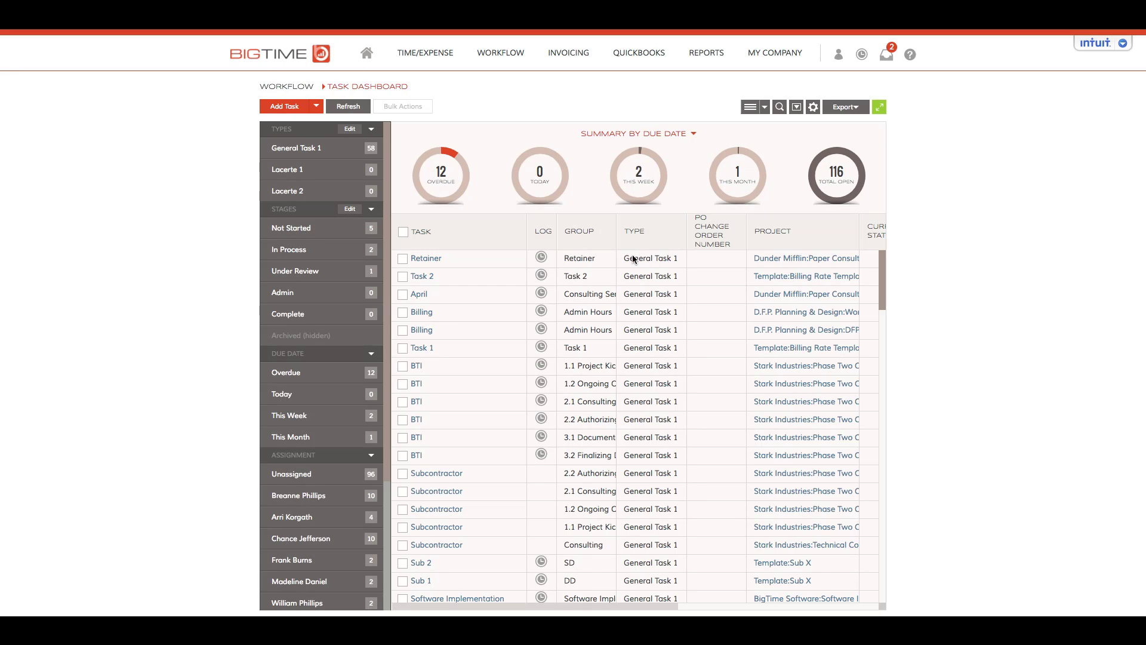
pyautogui.click(793, 238)
pyautogui.scroll(-3, 793, 367)
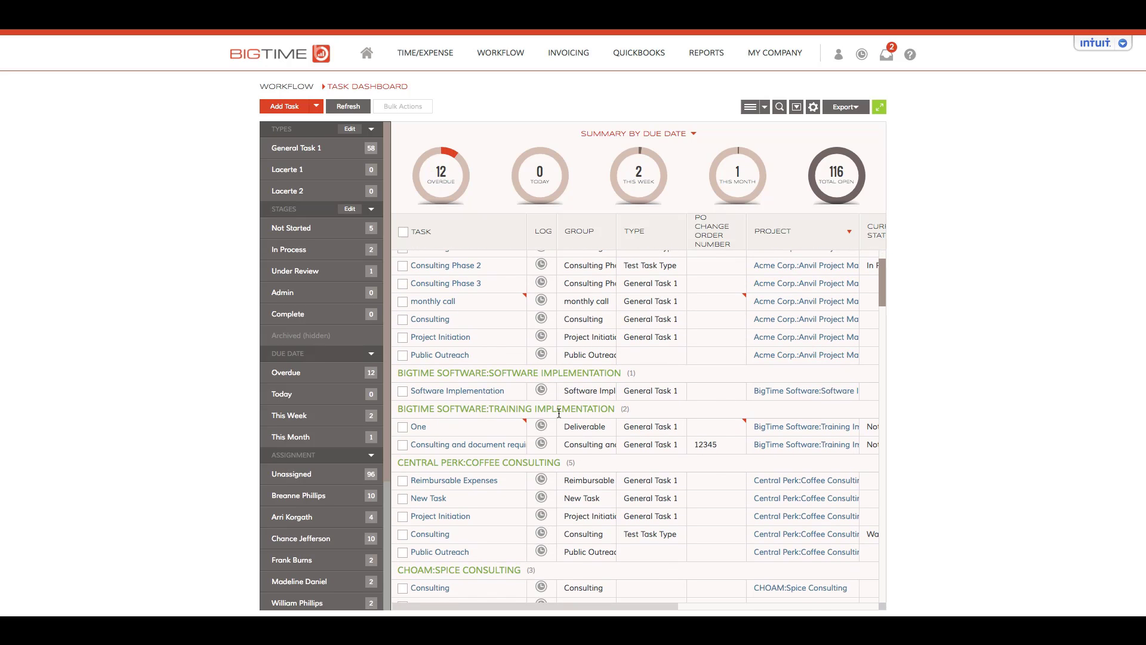
pyautogui.scroll(1, 558, 414)
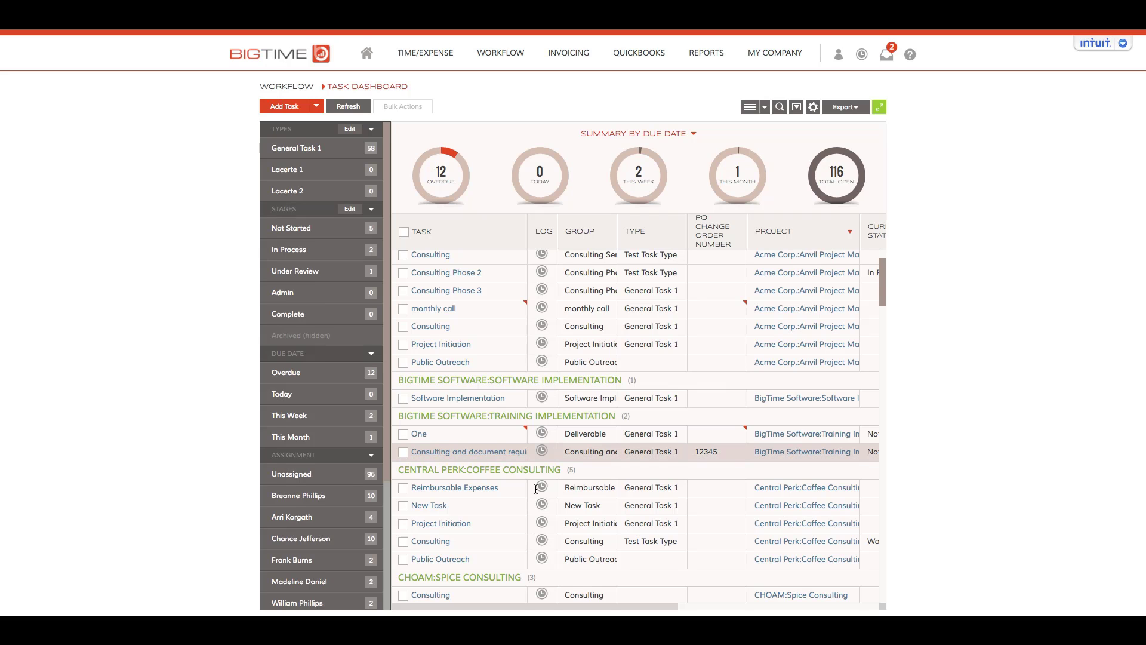
# Review the general information, dates and budgets of the Training Implementation project's consulting and document requirements task, then close it unchanged
pyautogui.click(508, 452)
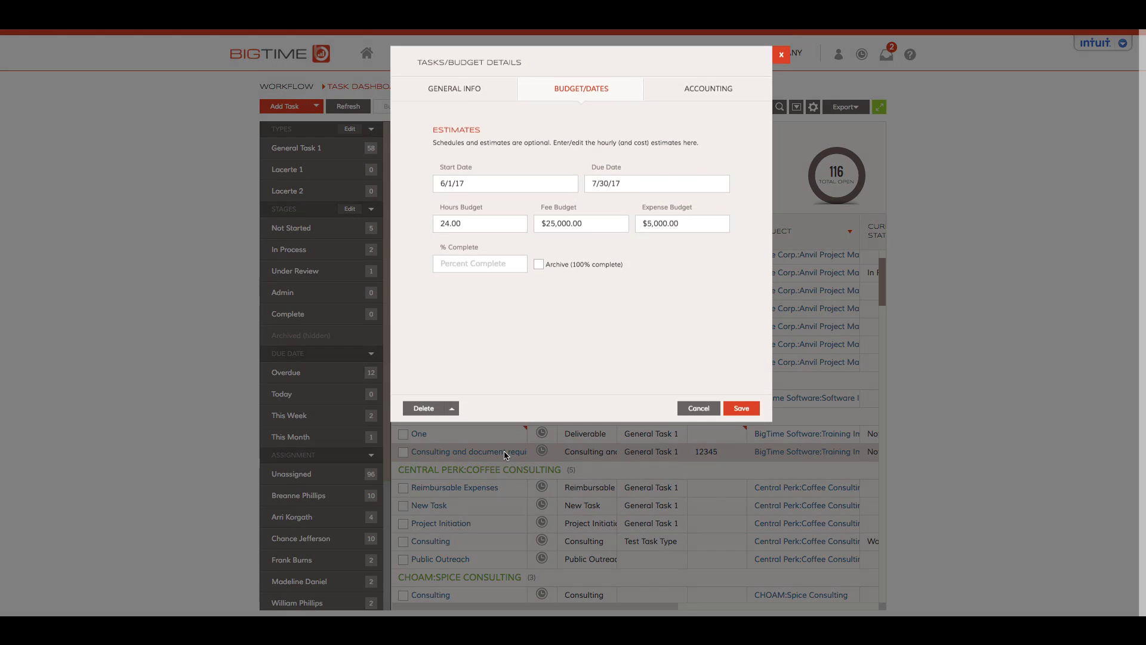
pyautogui.click(452, 96)
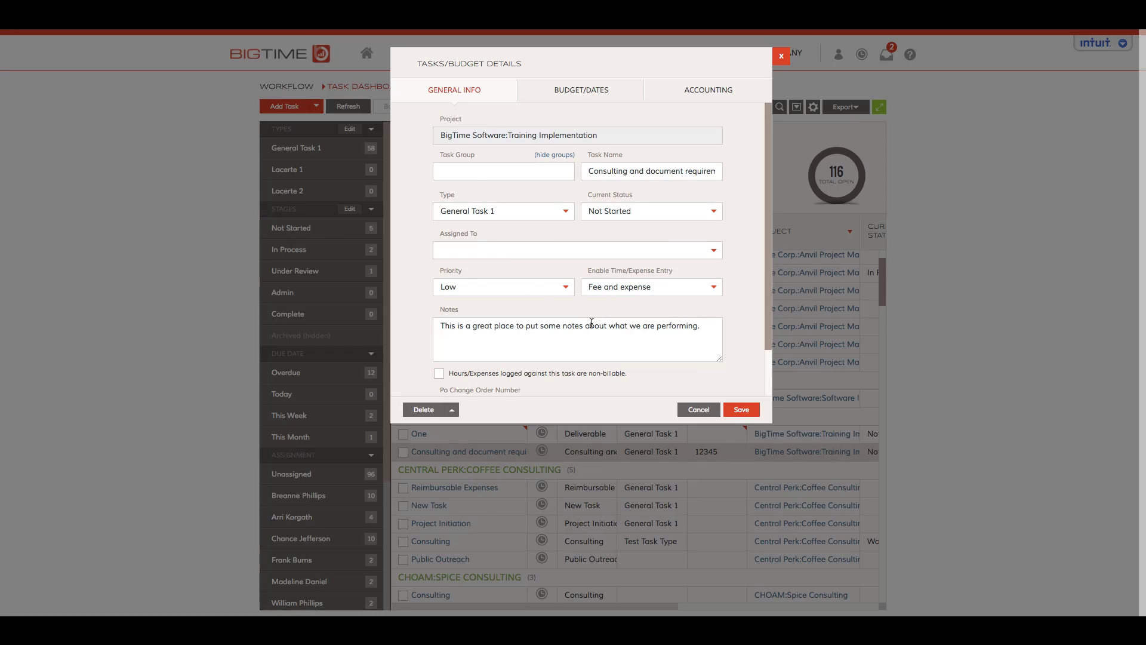
pyautogui.scroll(-1, 559, 348)
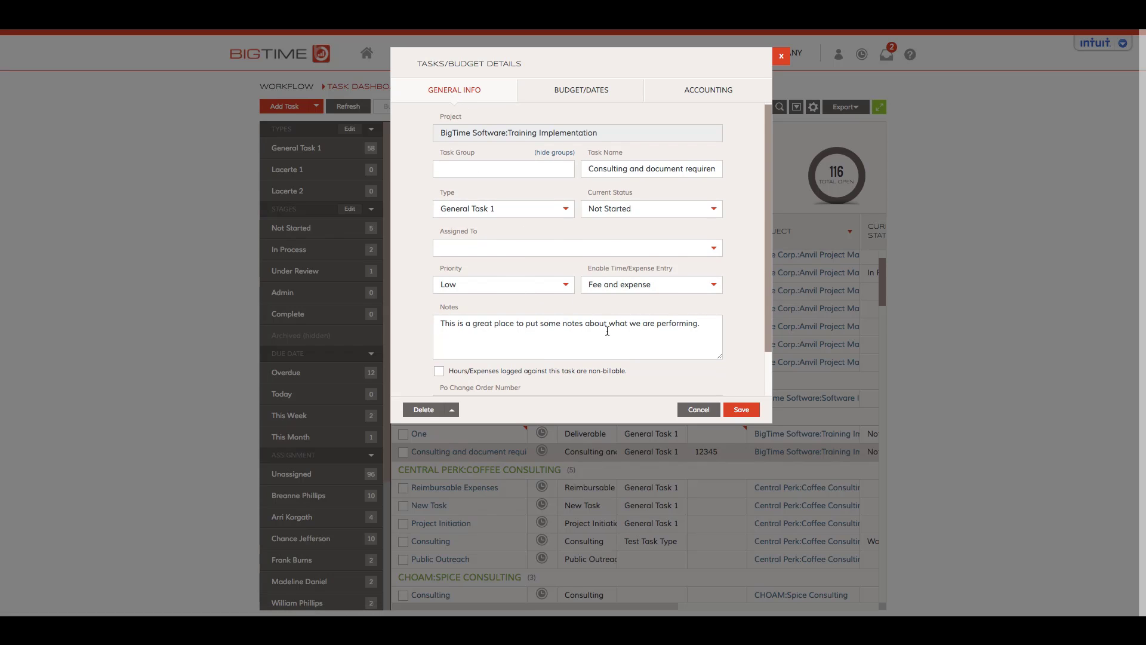
pyautogui.scroll(-2, 543, 320)
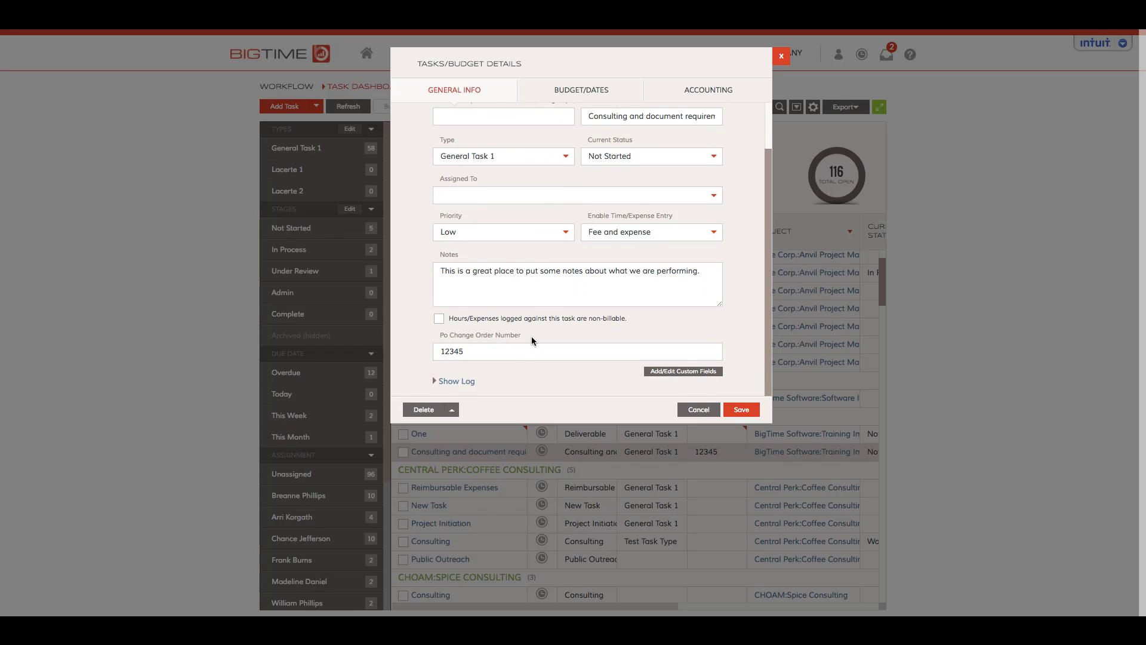
pyautogui.click(600, 96)
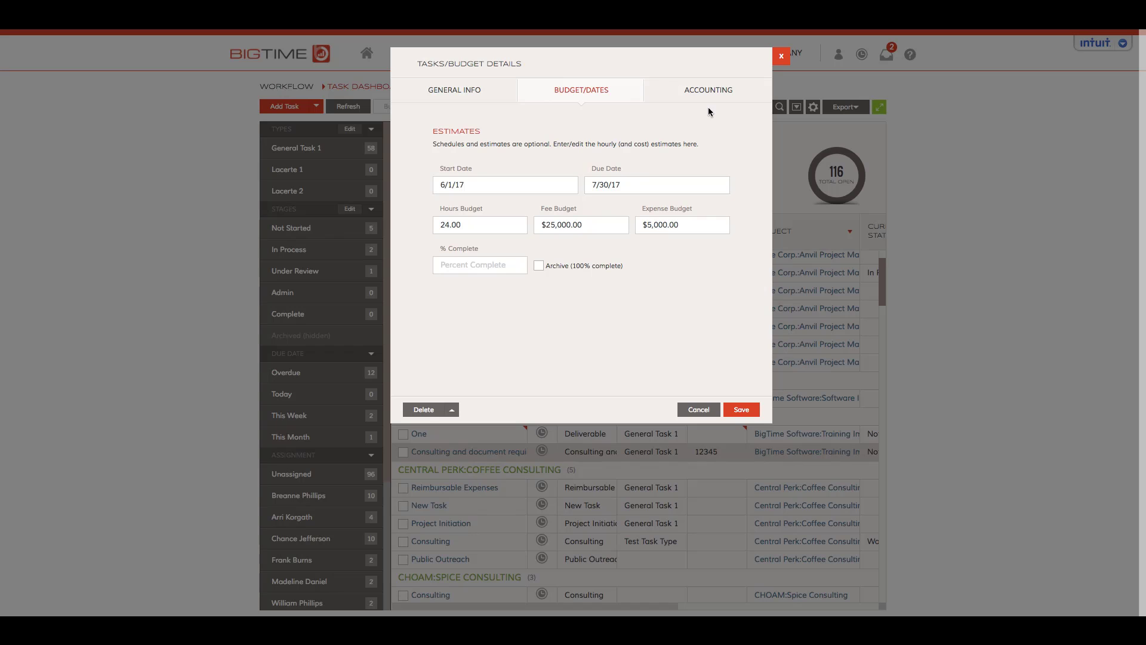
pyautogui.click(781, 55)
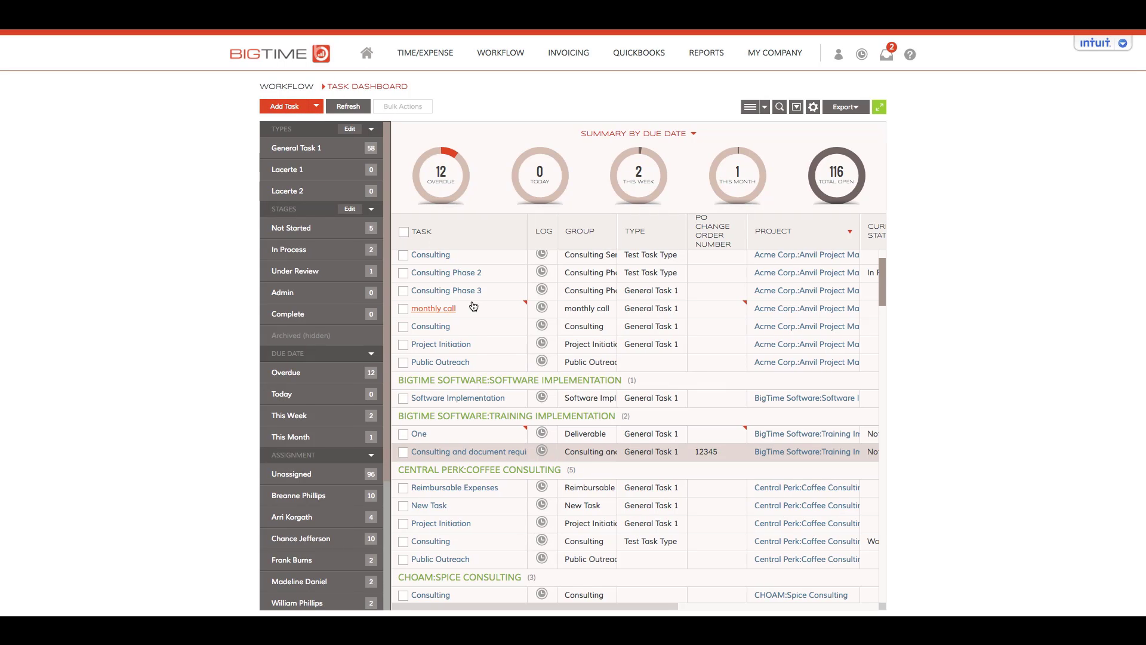
pyautogui.scroll(1, 472, 517)
pyautogui.scroll(1, 483, 456)
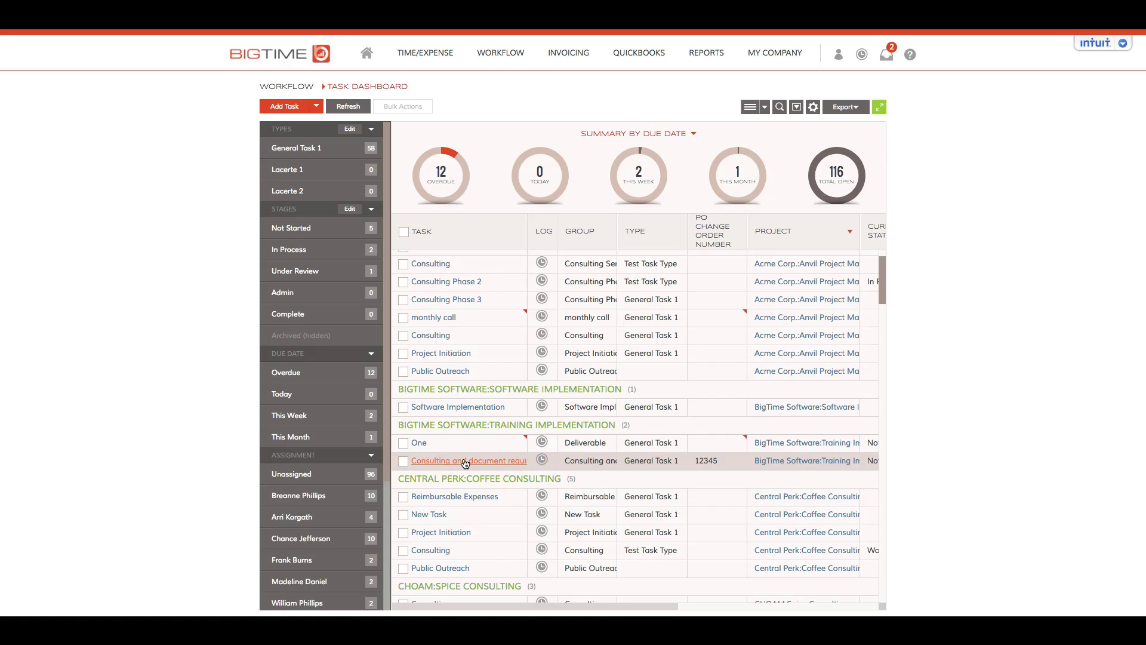
# Start a new task for BigTime Software:Training Implementation with task group "Add Services" and task name "Consulting"
pyautogui.click(285, 106)
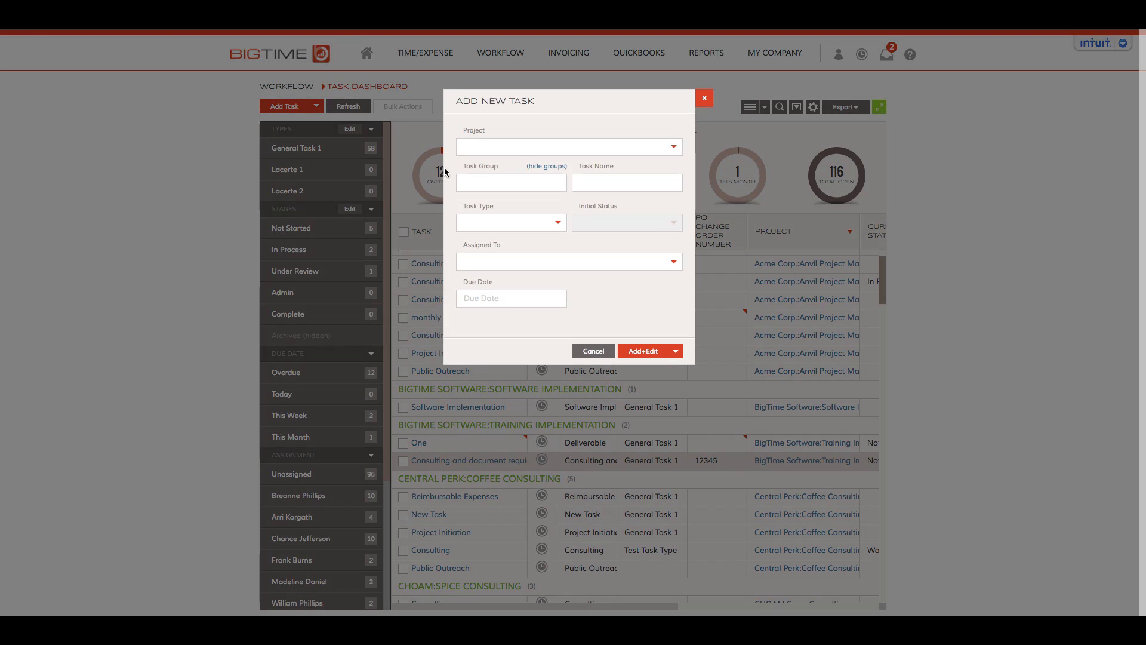
pyautogui.click(669, 151)
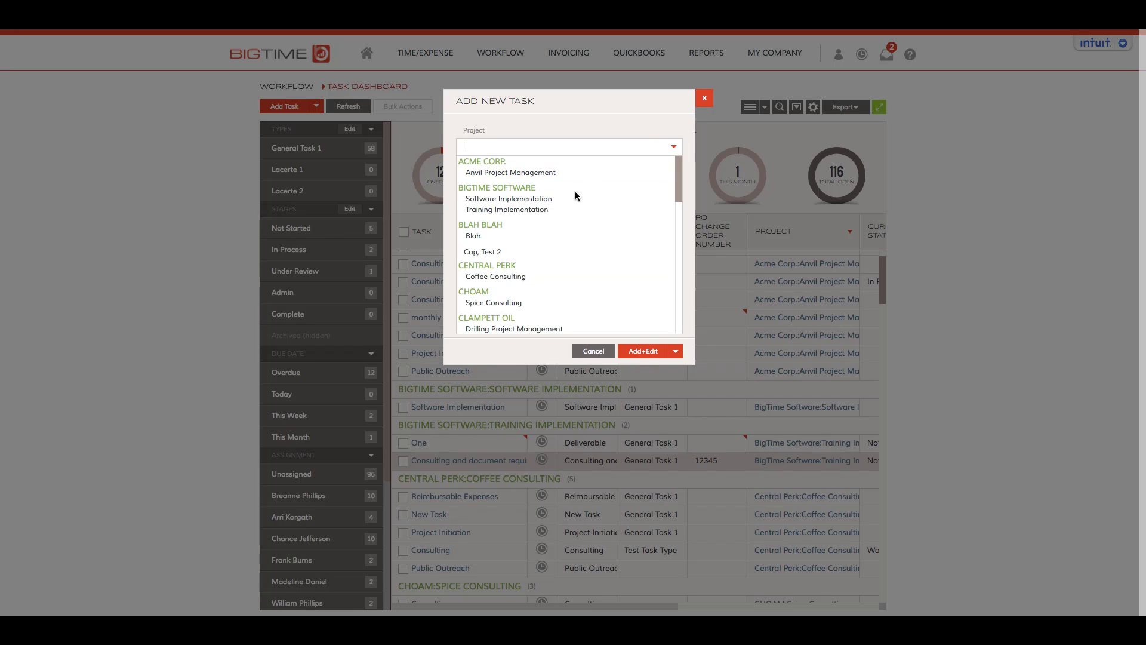
pyautogui.click(543, 208)
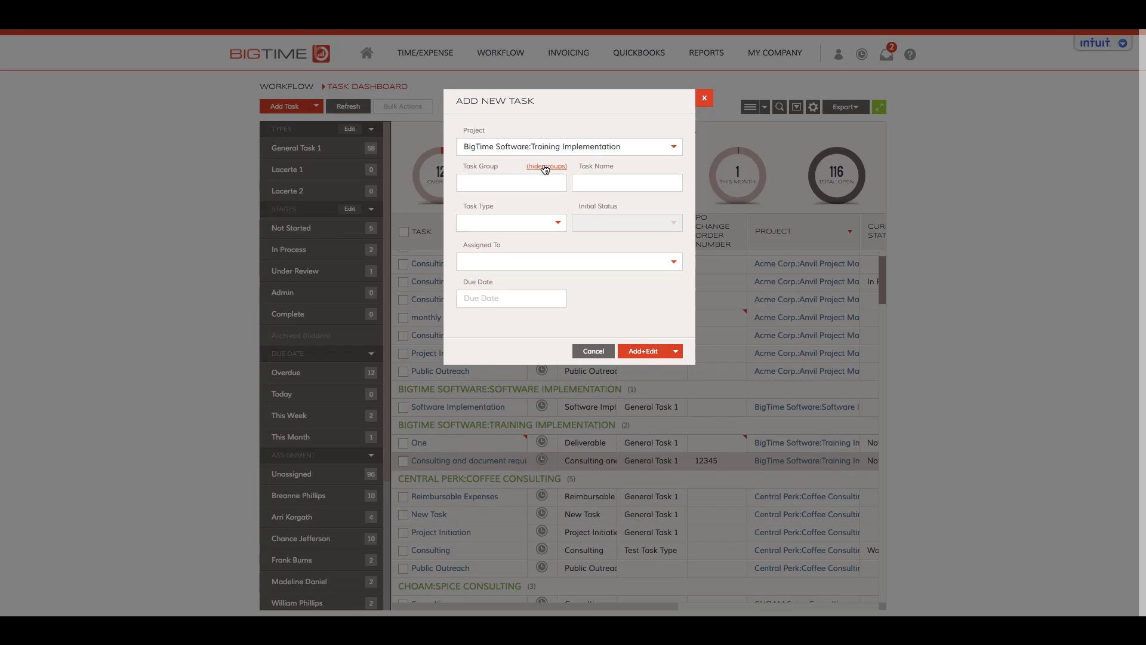
pyautogui.click(552, 183)
pyautogui.write('Add Ser')
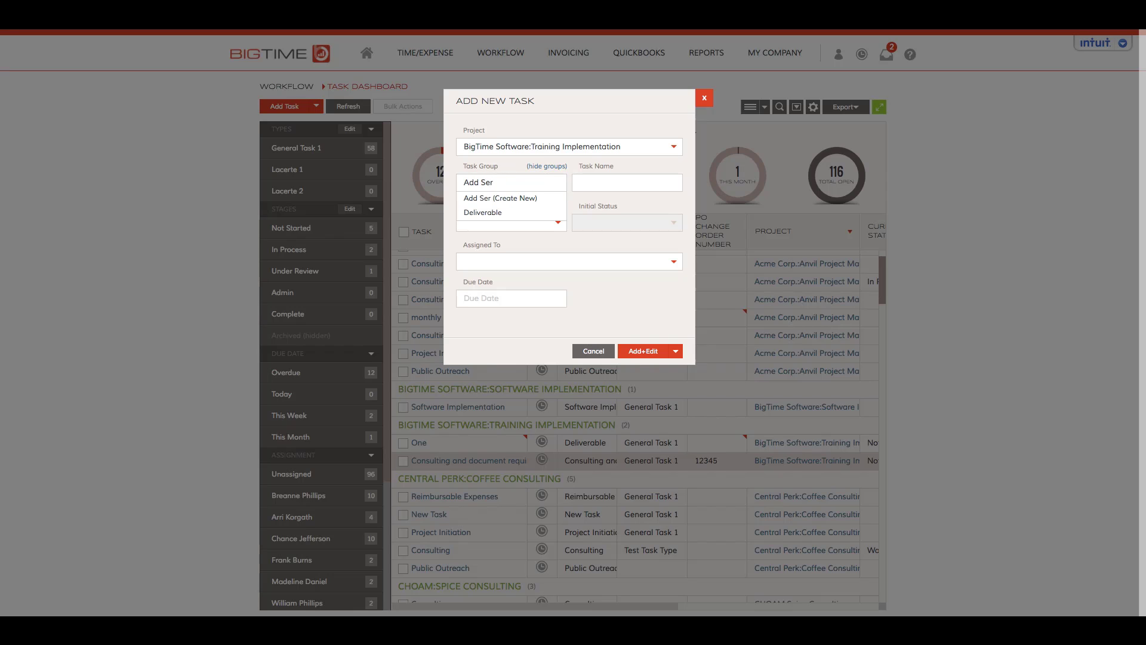
pyautogui.write('vices')
pyautogui.press('Tab')
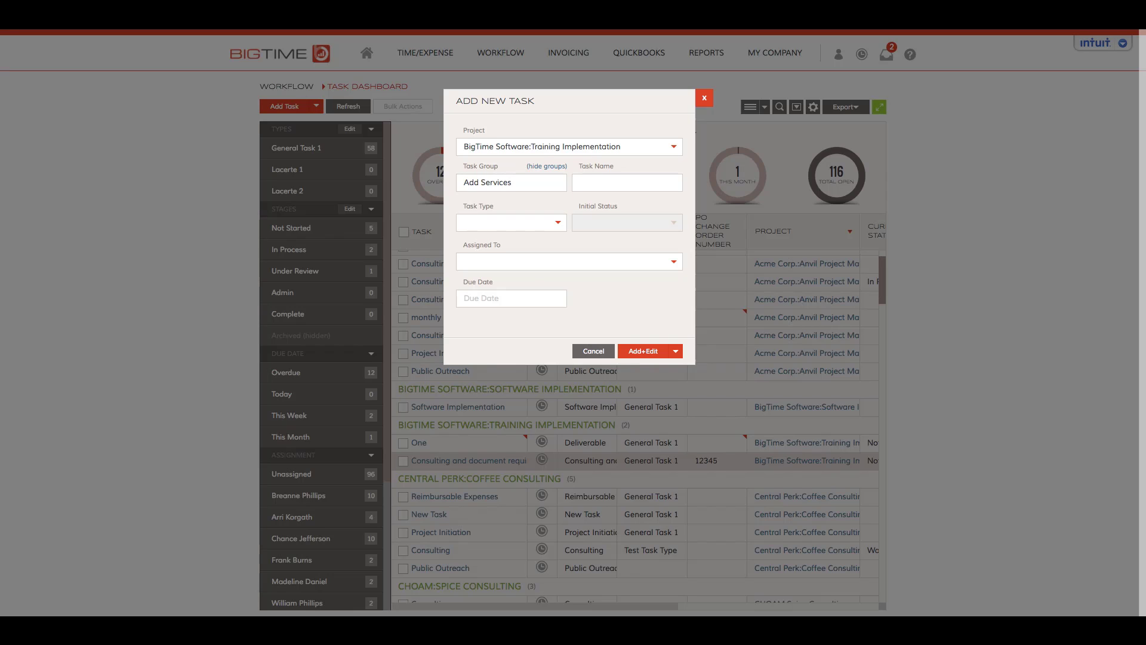
pyautogui.write('Consulting')
# Set the new Consulting task's due date to 12/31/2017 and add it with its details open for editing
pyautogui.click(528, 306)
pyautogui.write('12/31/2017')
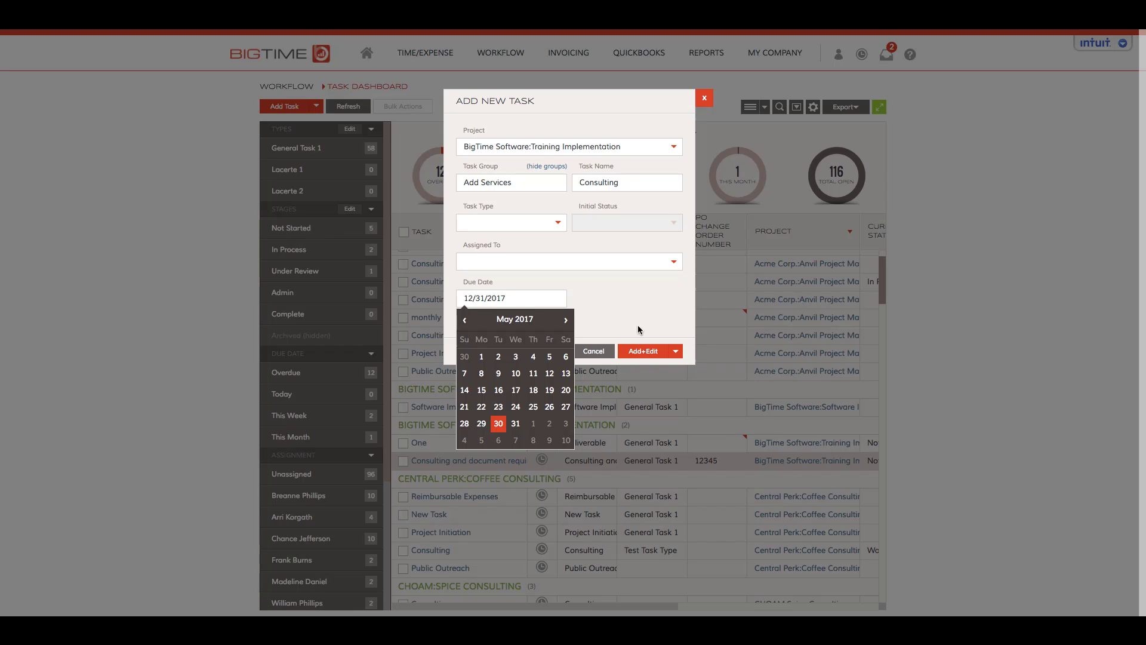
pyautogui.click(658, 323)
pyautogui.click(657, 352)
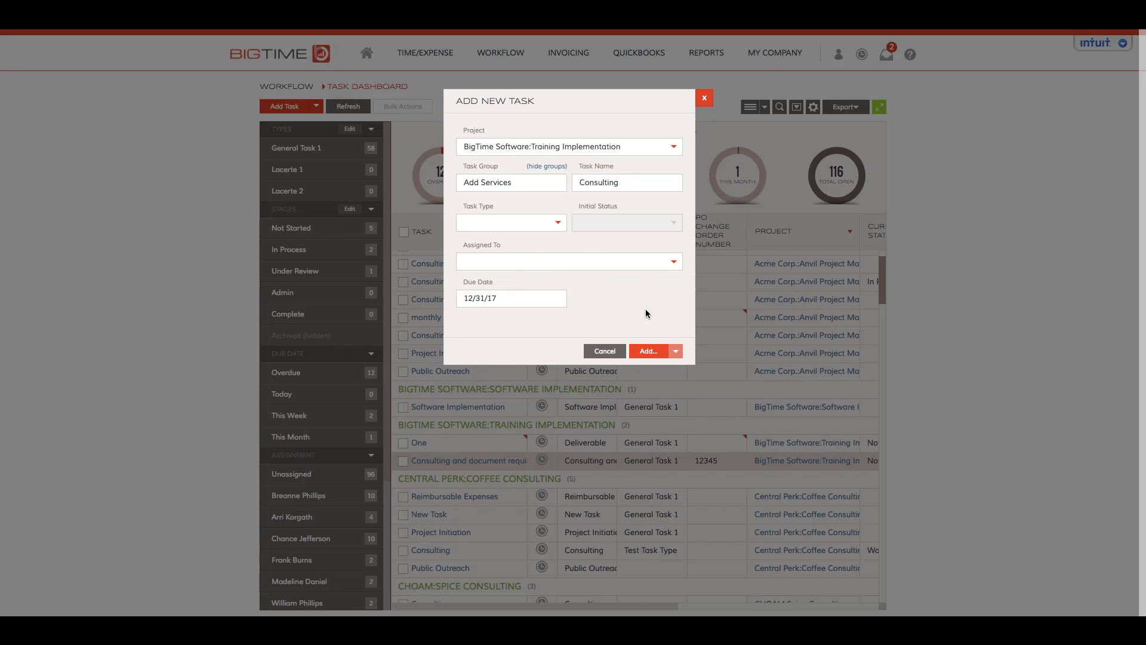
# Set the new Consulting task's priority to High and its time/expense entry to Fee only
pyautogui.click(468, 89)
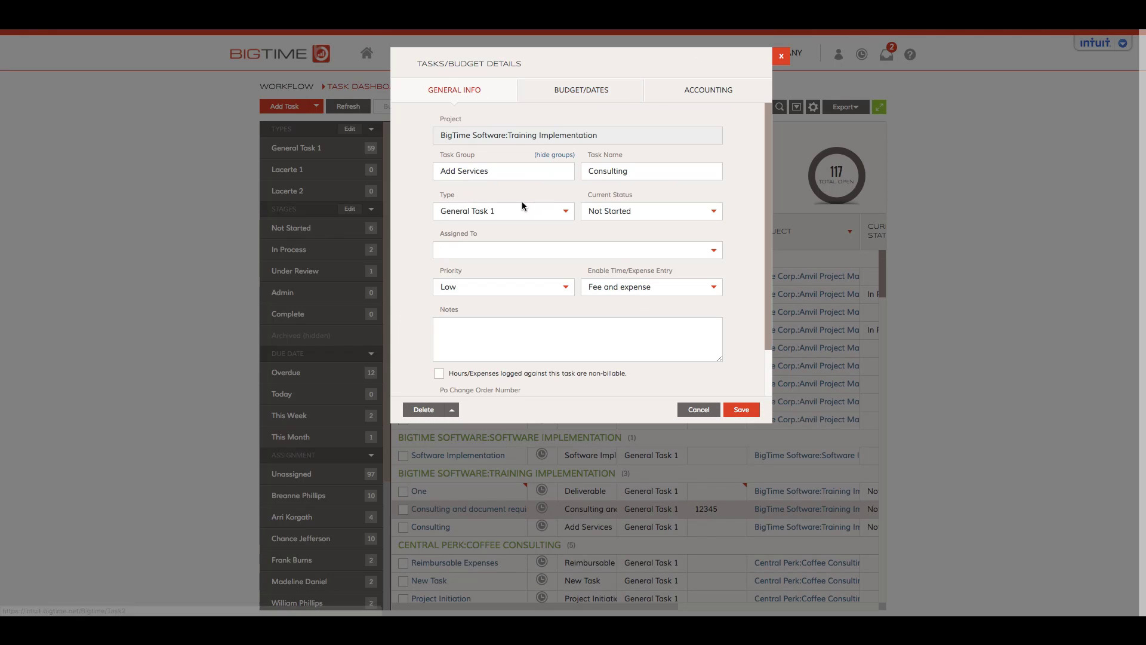
pyautogui.click(566, 287)
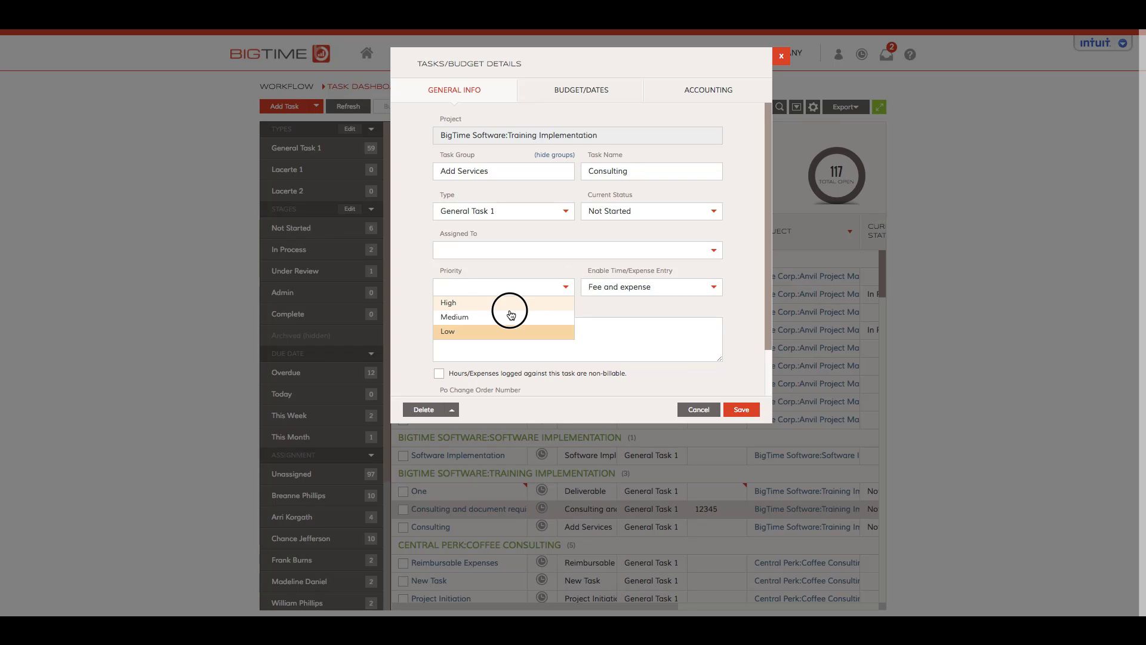
pyautogui.click(510, 309)
pyautogui.click(712, 287)
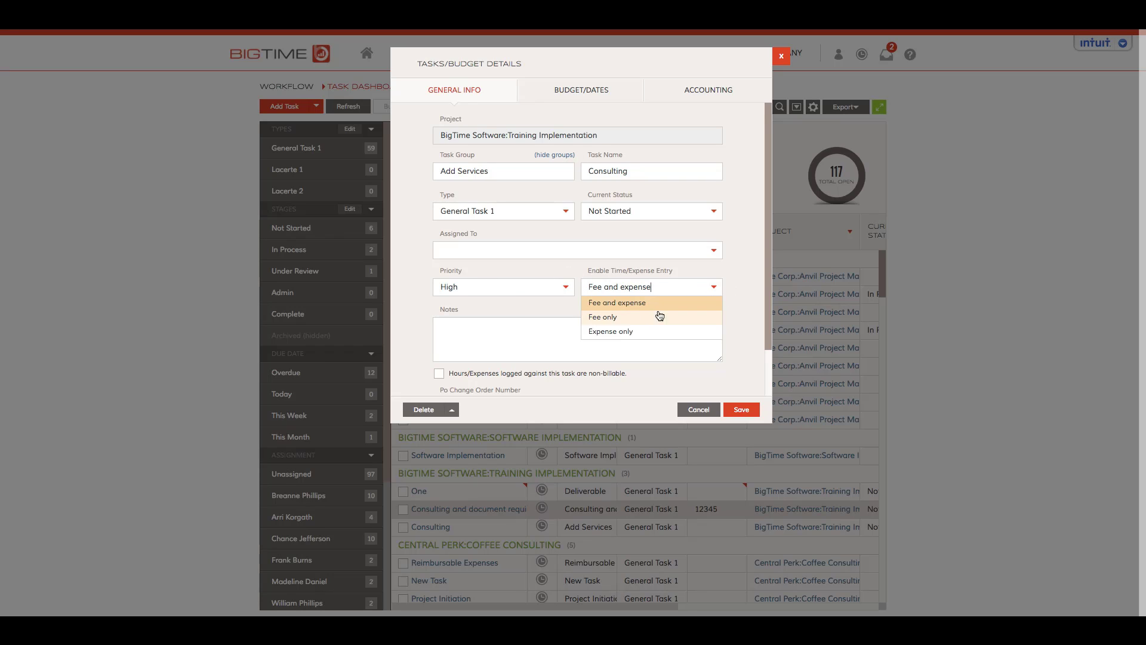
pyautogui.click(660, 317)
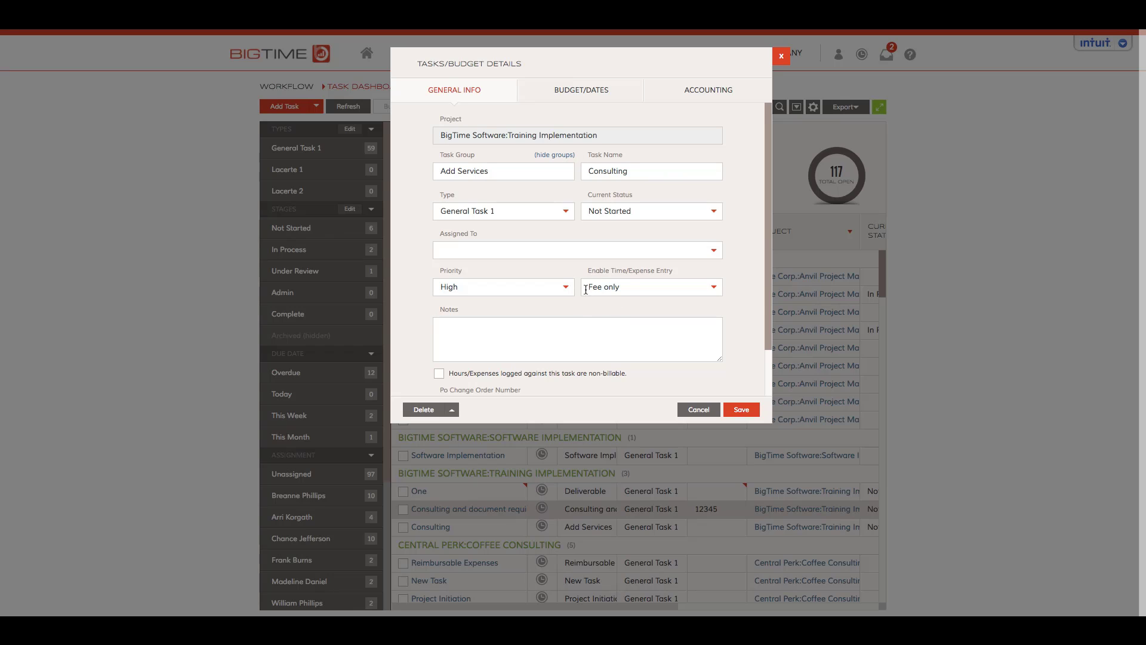
# Enter the PO change order number for the new Consulting task
pyautogui.scroll(-2, 580, 328)
pyautogui.click(491, 357)
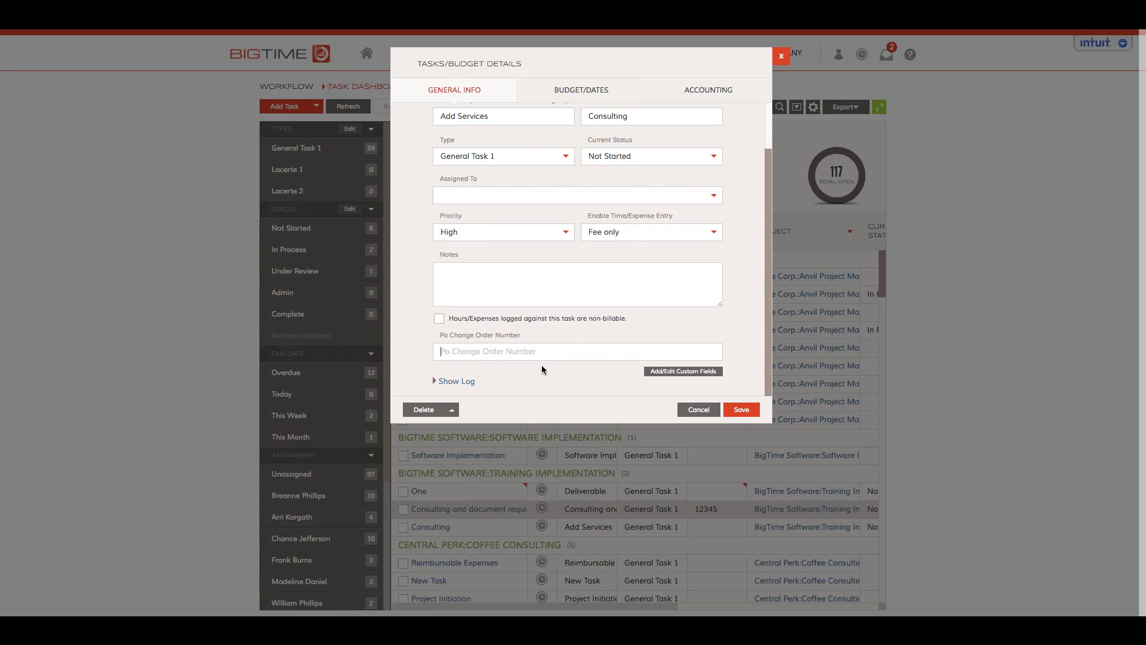
pyautogui.write('56789')
# Set the Consulting task's fee budget to $25,000 and its start date to 7/1/17
pyautogui.click(594, 83)
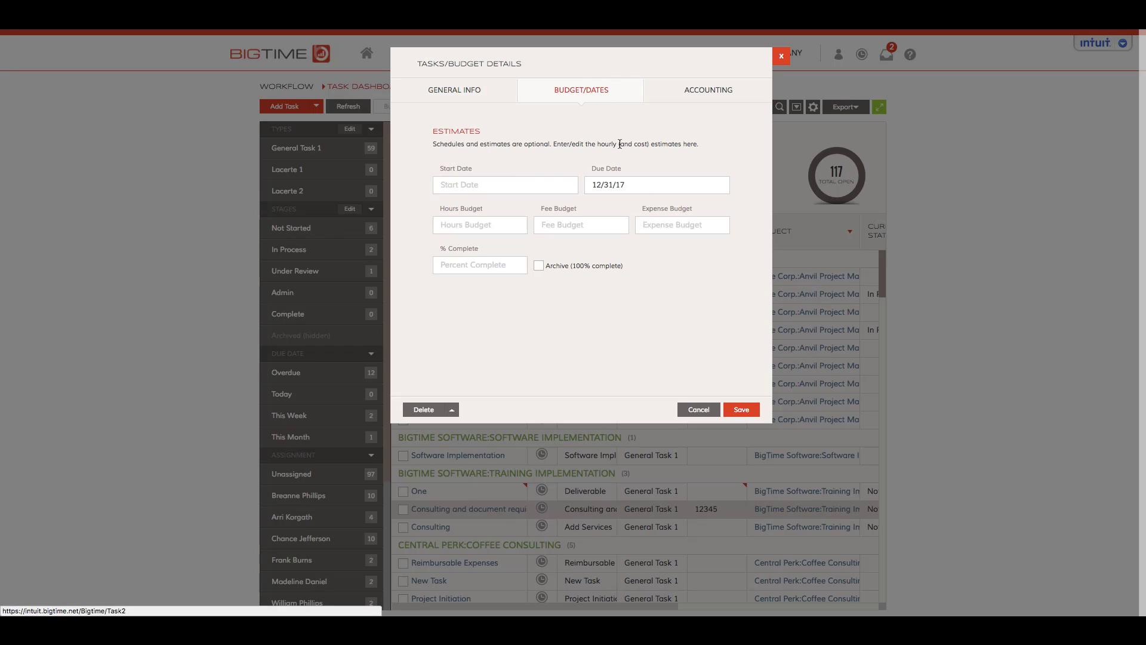
pyautogui.write('25000')
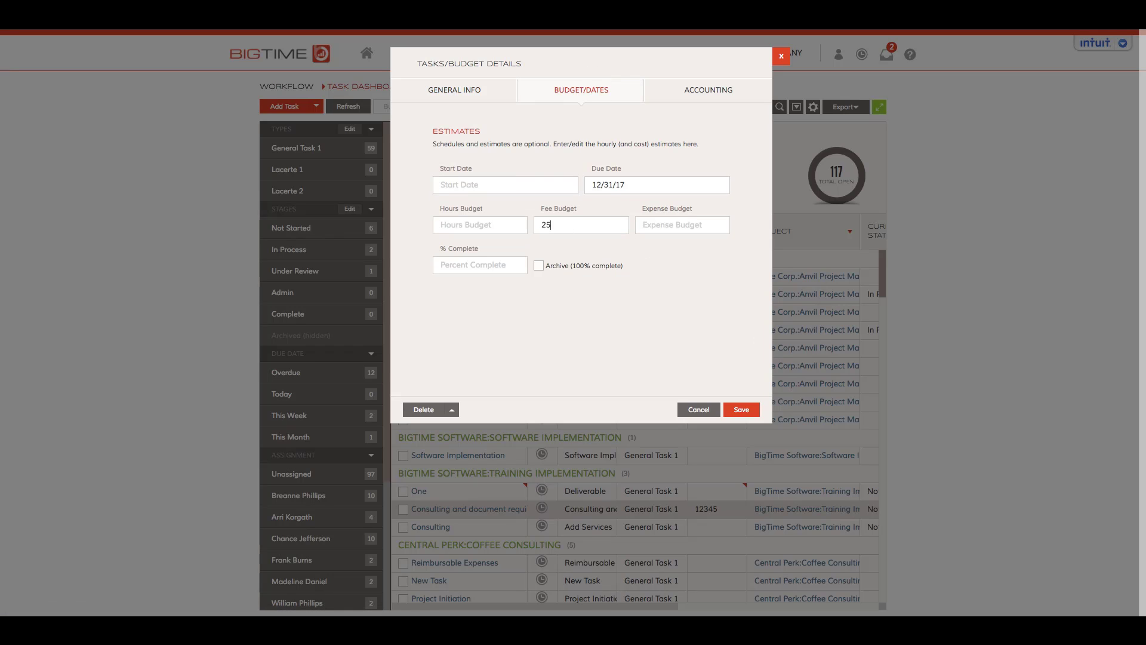
pyautogui.press('Tab')
pyautogui.click(510, 186)
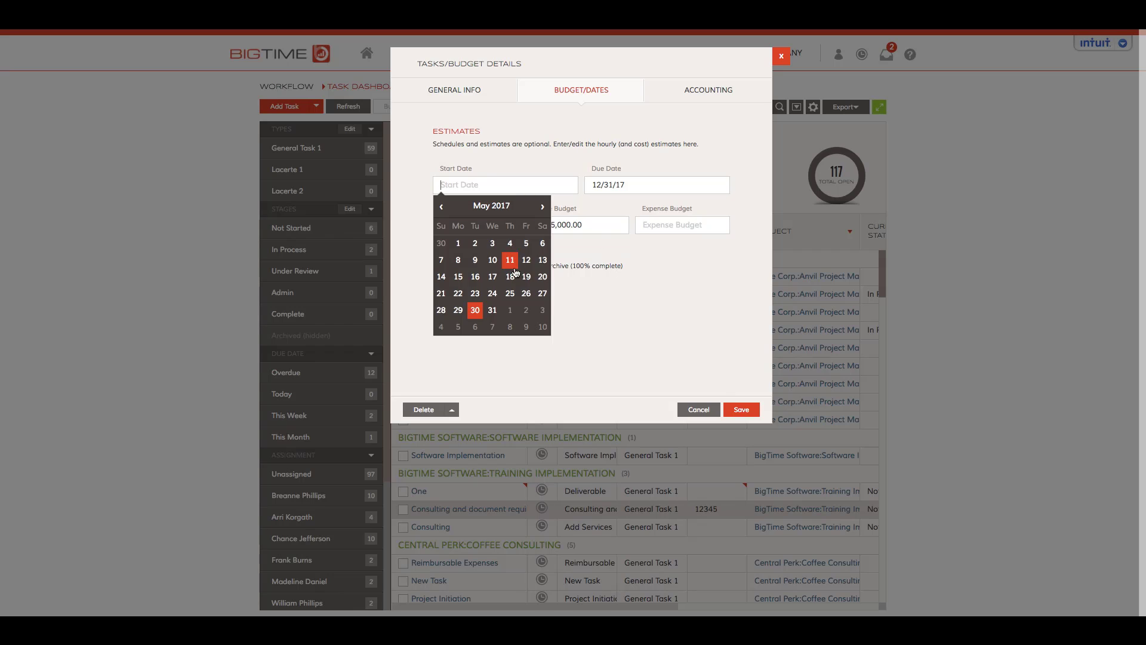
pyautogui.click(543, 206)
pyautogui.click(542, 206)
pyautogui.click(542, 243)
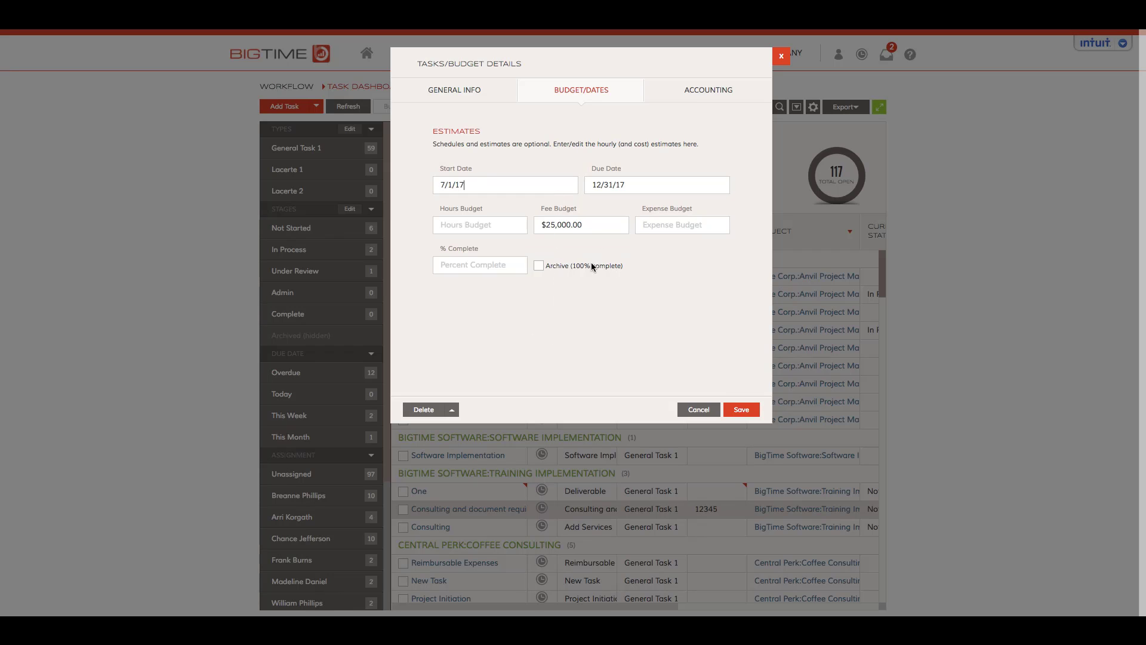
# Enter the Consulting task's expense budget, set its hours budget to 42, and save the task
pyautogui.click(670, 221)
pyautogui.write('2,00')
pyautogui.write('000')
pyautogui.click(719, 321)
pyautogui.click(502, 226)
pyautogui.write('42')
pyautogui.click(711, 320)
pyautogui.click(738, 409)
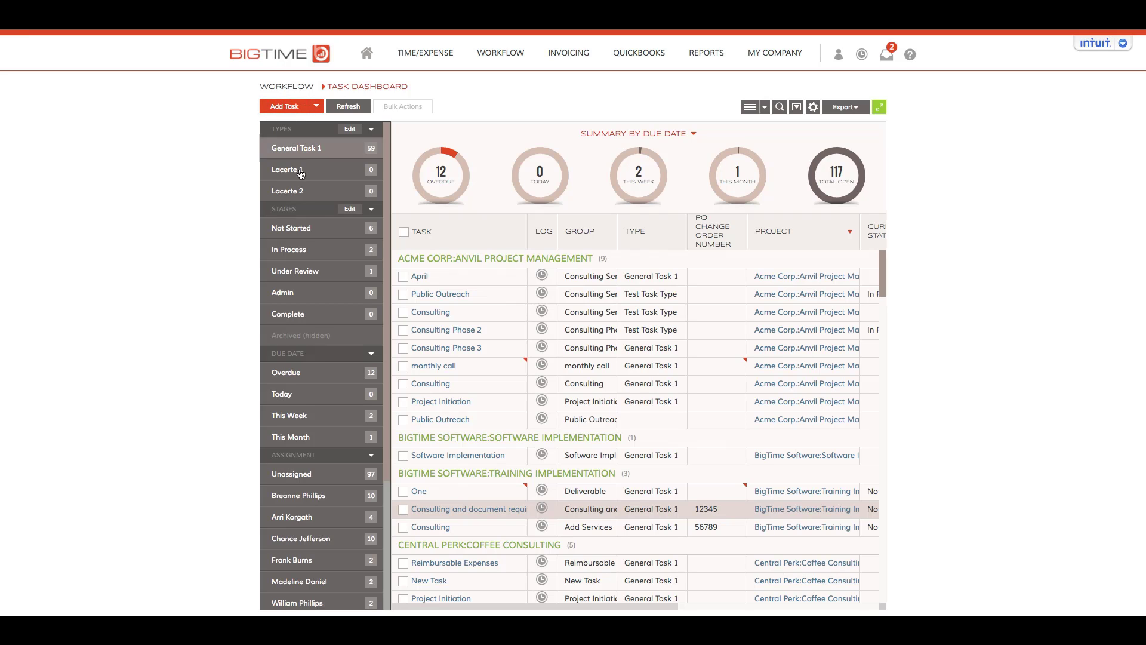
# Add a new task type labelled "Consulting" in the task workflow manager
pyautogui.scroll(-3, 468, 451)
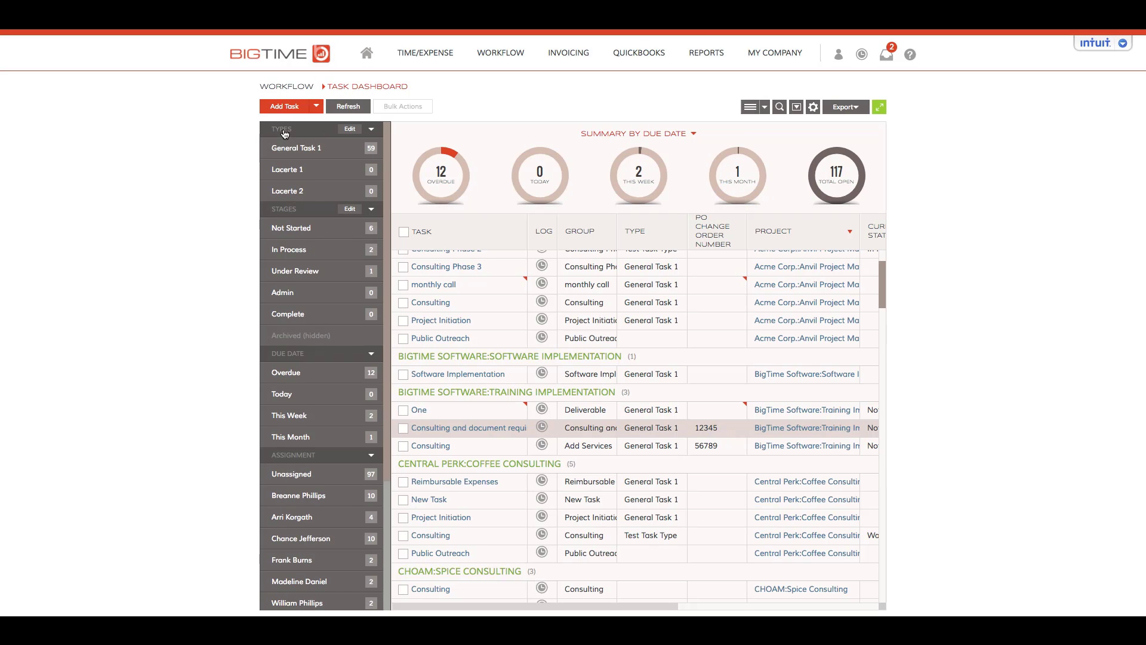
pyautogui.click(352, 130)
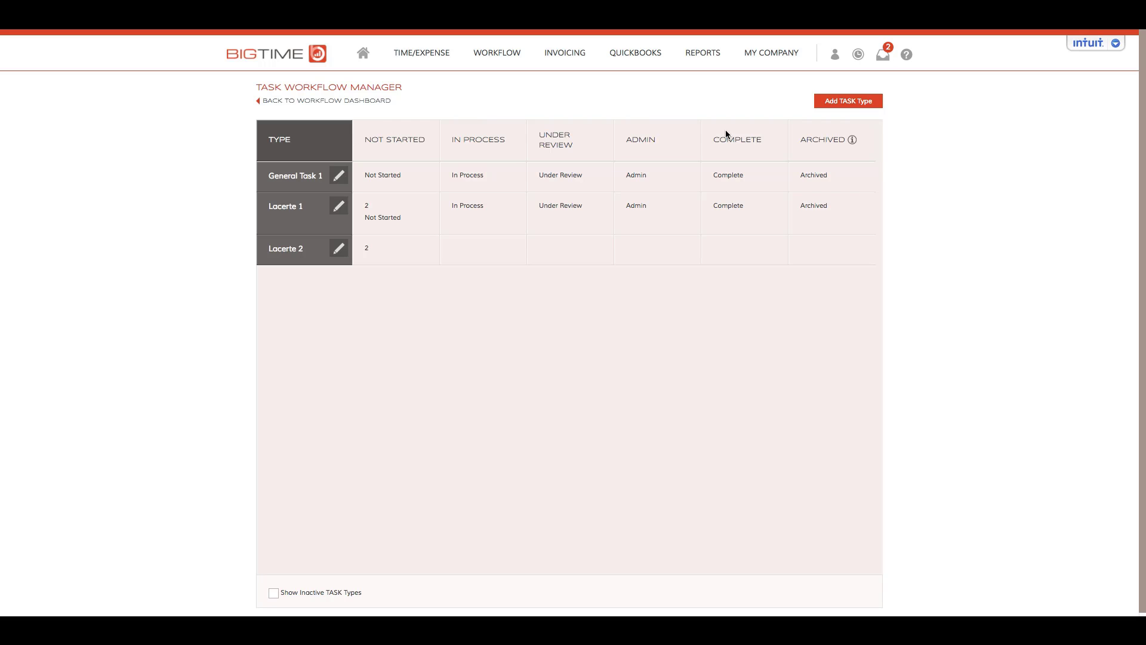
pyautogui.click(854, 105)
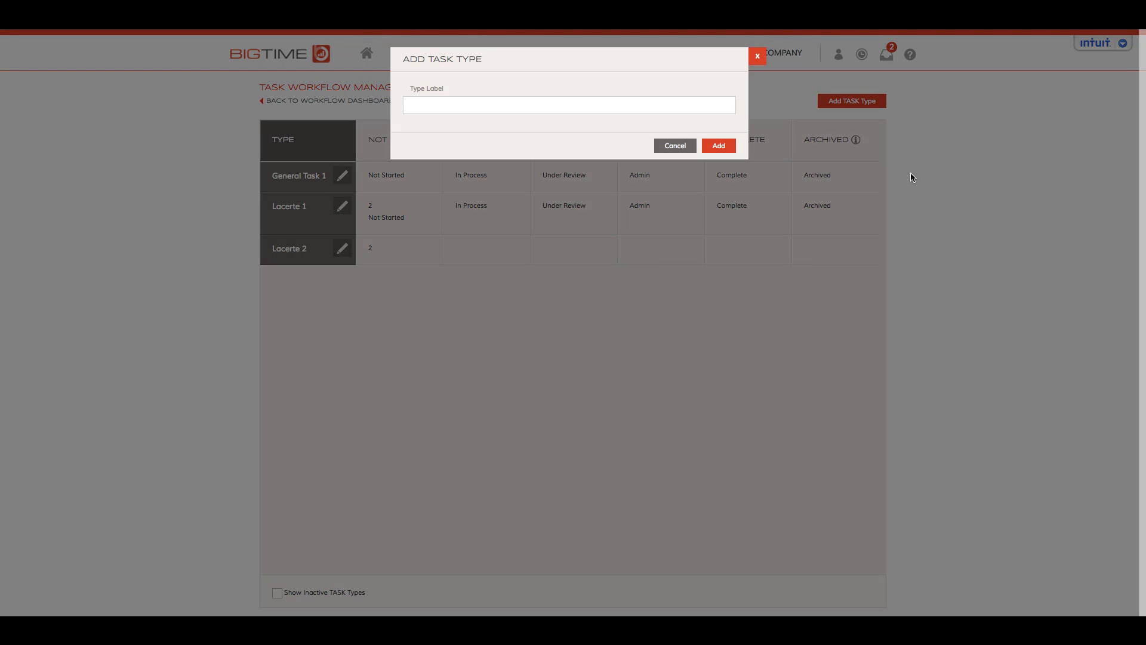
pyautogui.click(546, 102)
pyautogui.write('Consulting')
pyautogui.click(719, 146)
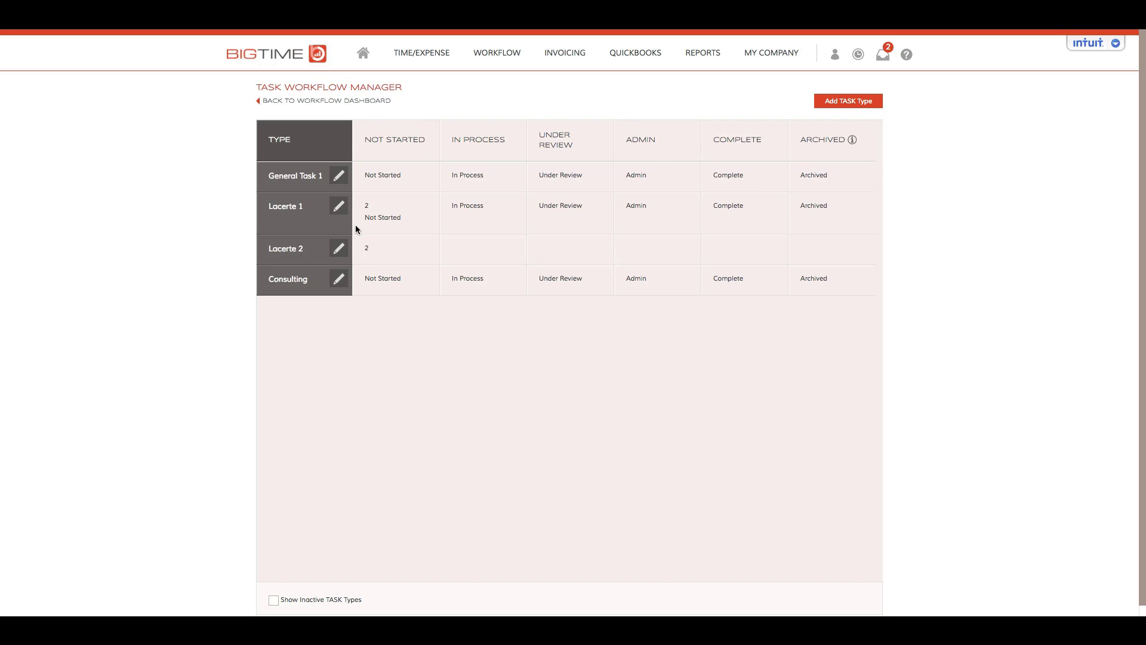
# Edit the Consulting task type and add a "Discovery" status code under the In Process stage
pyautogui.click(337, 280)
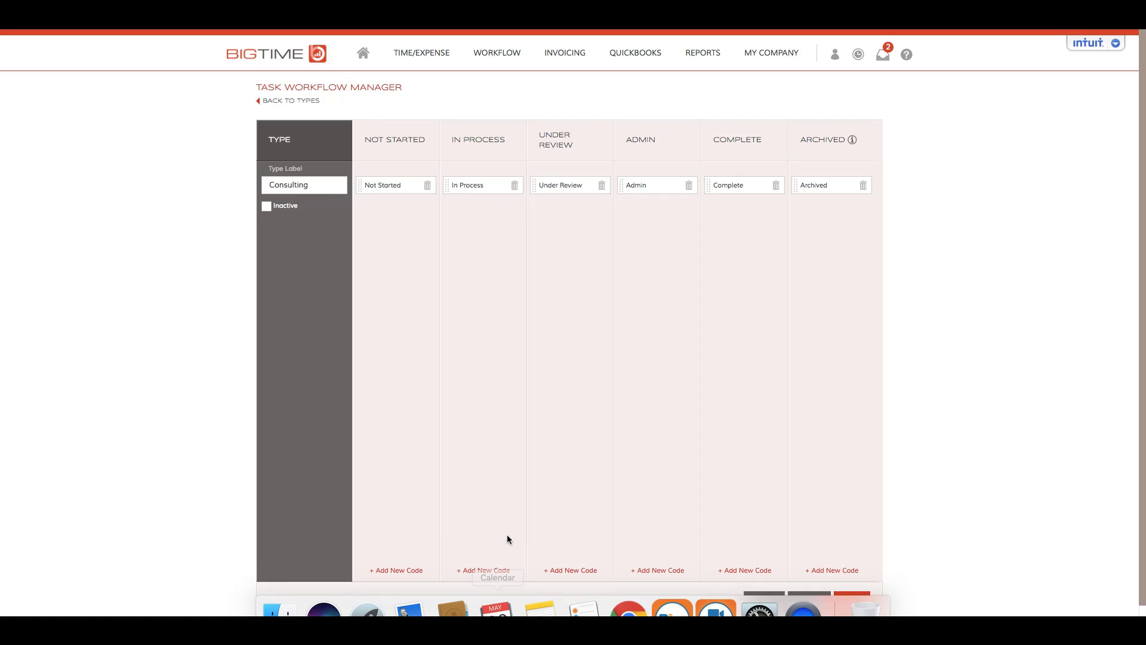
pyautogui.click(485, 571)
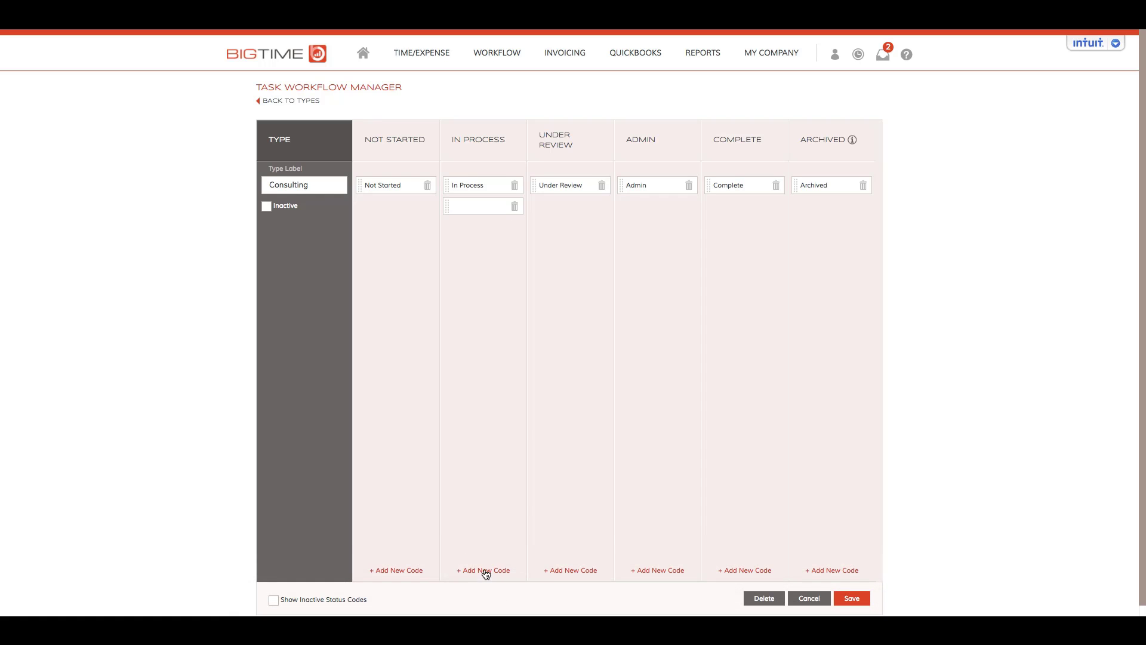
pyautogui.click(474, 212)
pyautogui.write('Discovery')
pyautogui.click(478, 305)
# Add a "Waiting on confirmation" status code under the Consulting type's Under Review stage
pyautogui.click(568, 572)
pyautogui.click(555, 206)
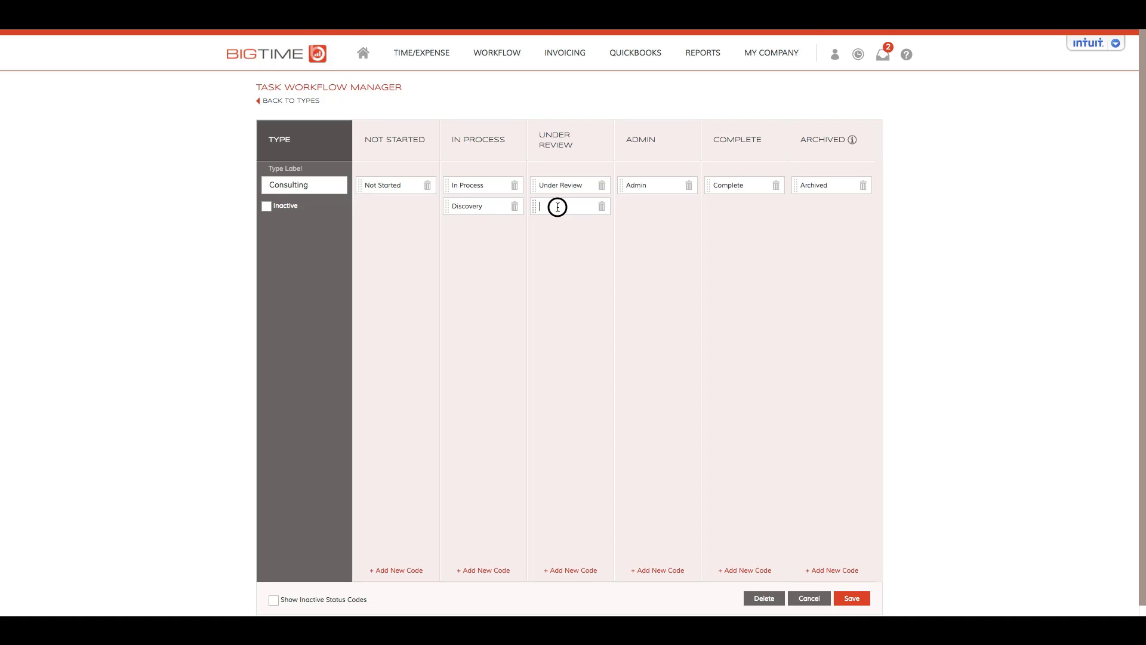
pyautogui.write('Waiting ')
pyautogui.write('on confirmation')
pyautogui.click(627, 256)
# Add a "Q&A" status code under the Consulting type's Admin stage
pyautogui.click(661, 571)
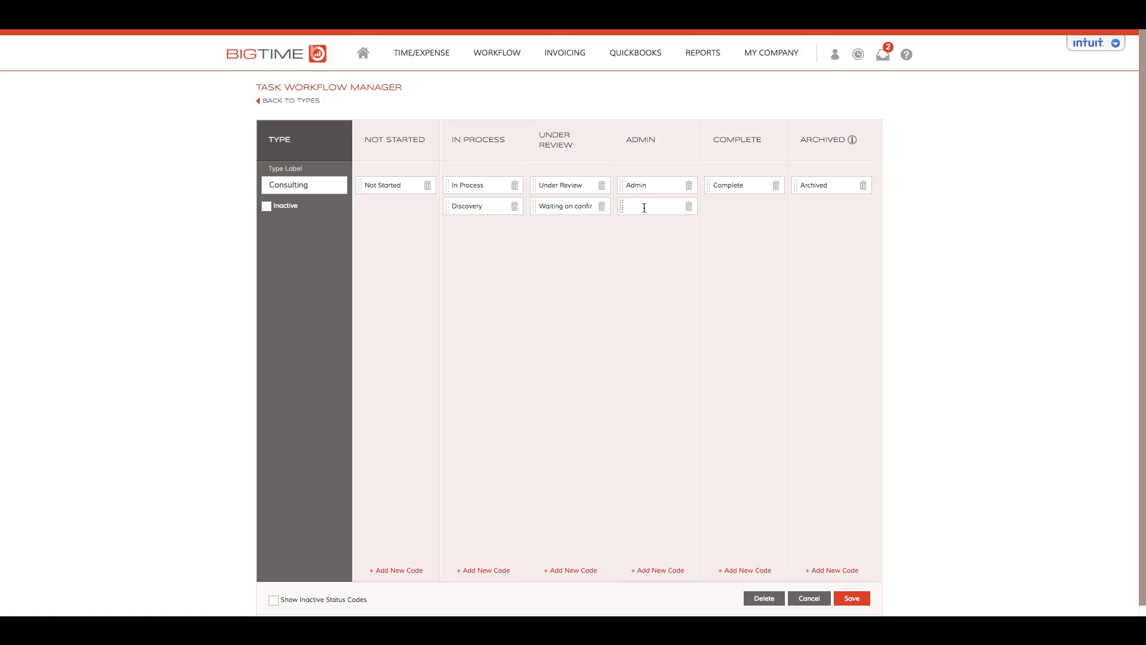
pyautogui.write('W')
pyautogui.press('BackSpace')
pyautogui.write('Q7A')
pyautogui.press('BackSpace')
pyautogui.press('BackSpace')
pyautogui.press('BackSpace')
pyautogui.write('&')
pyautogui.press('BackSpace')
pyautogui.write('Q&A')
# Rename the status code in the Complete stage as "Principal Review" and save the Consulting type's workflow
pyautogui.moveTo(748, 184); pyautogui.dragTo(711, 184)
pyautogui.write('Principal Review')
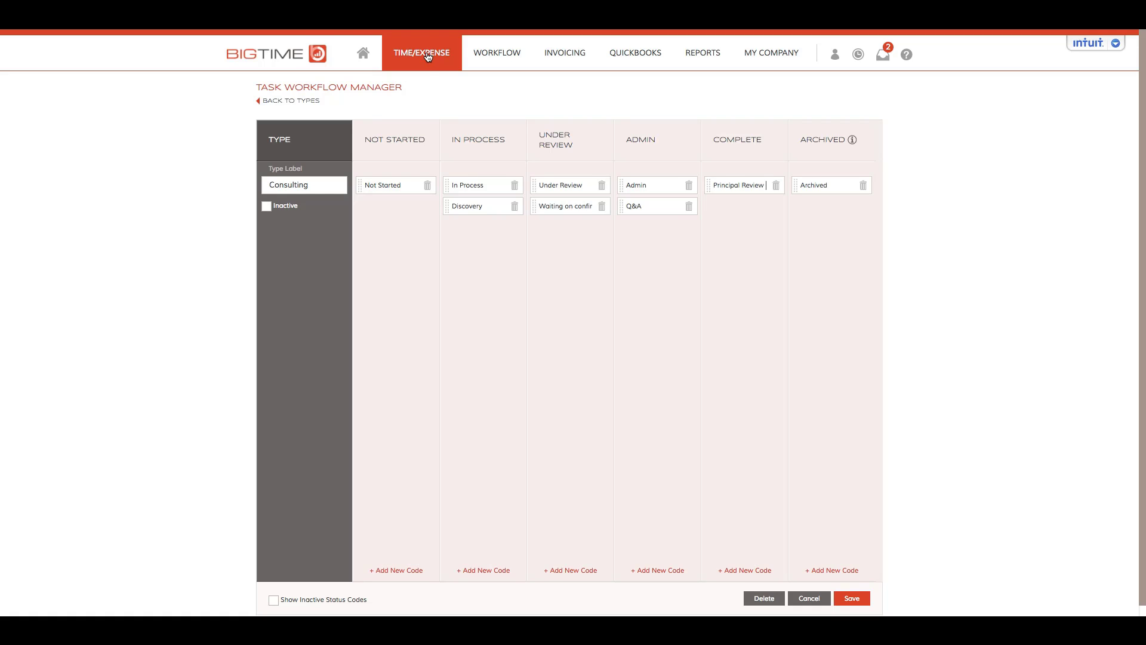
pyautogui.click(855, 599)
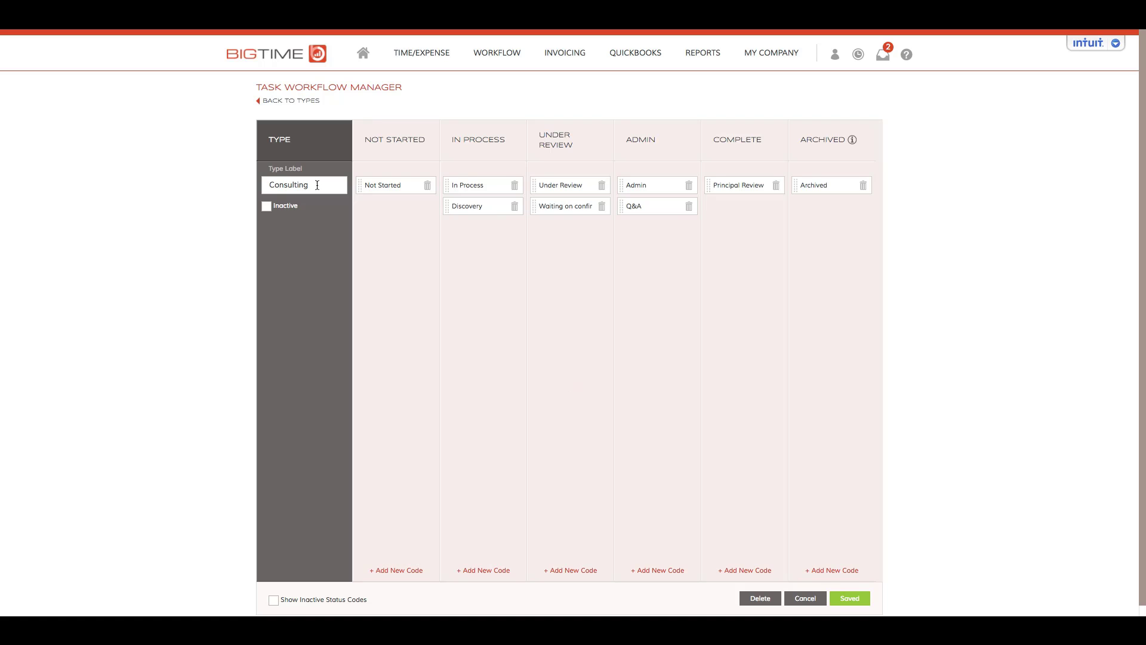
# Return to the task dashboard and change the type of Training Implementation's Add Services Consulting task to Consulting
pyautogui.click(284, 102)
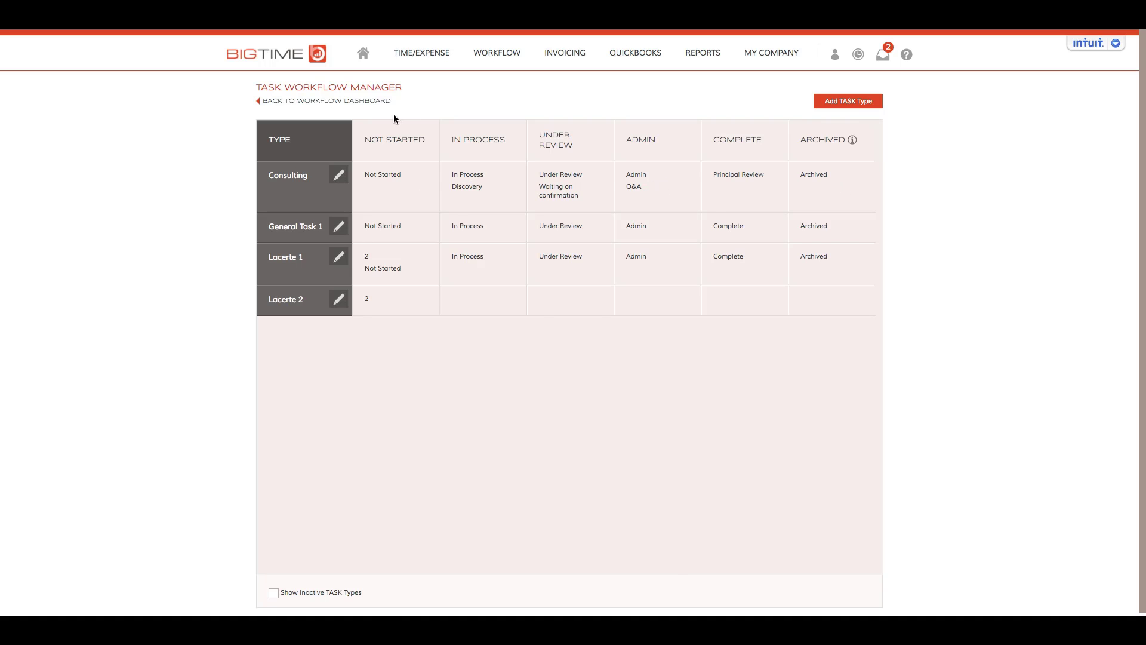
pyautogui.click(330, 101)
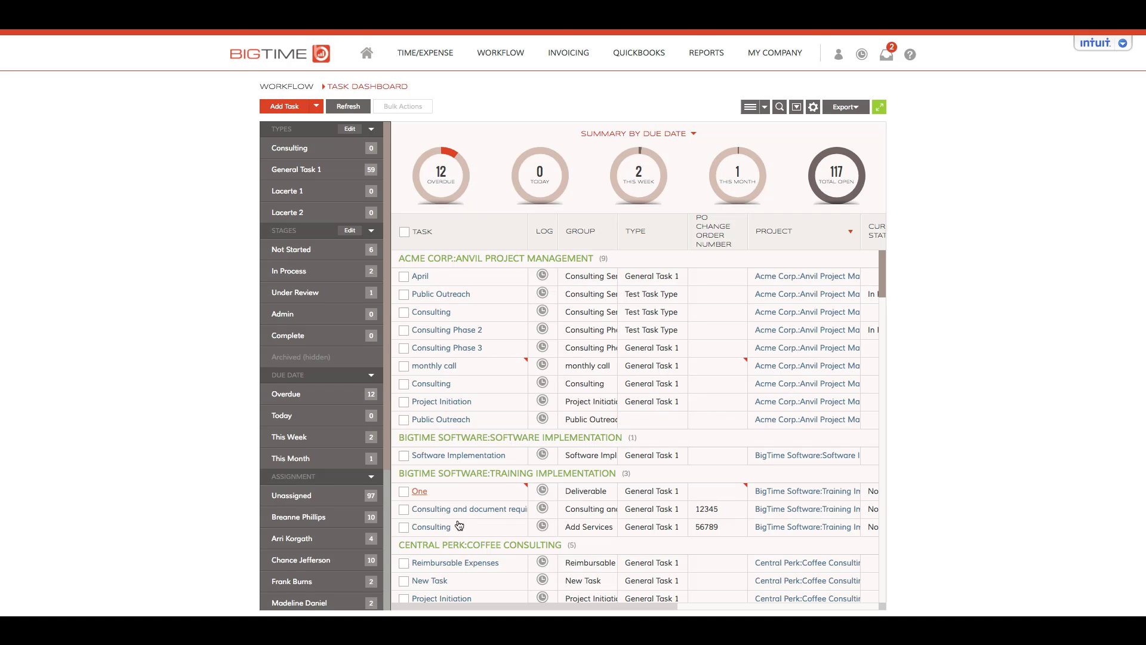
pyautogui.click(432, 527)
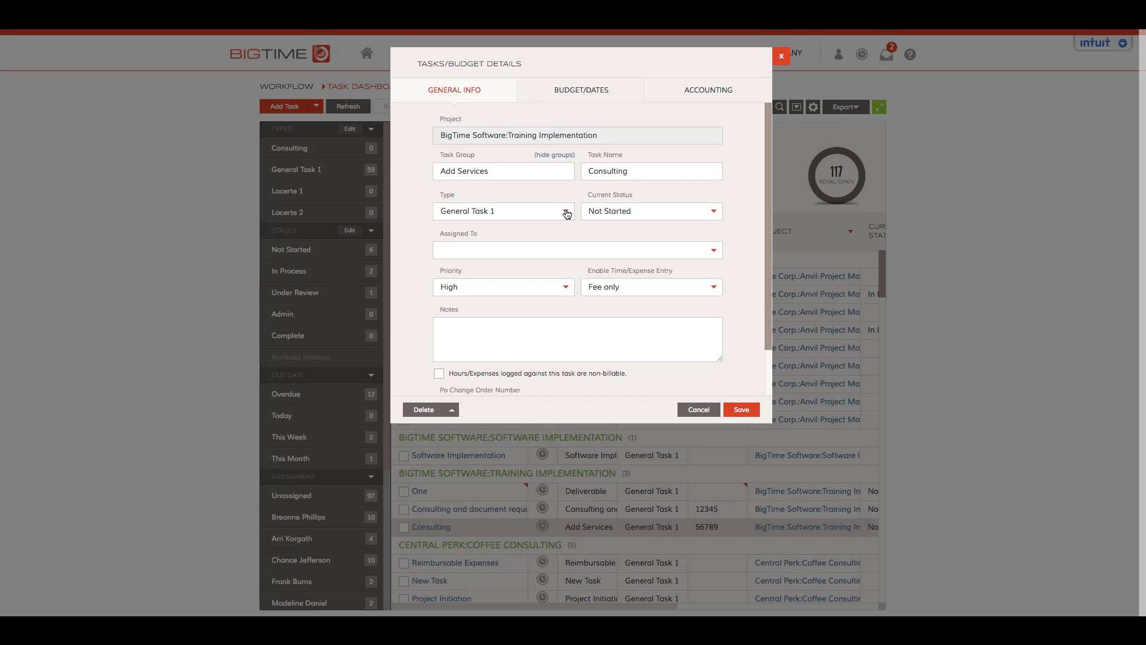
pyautogui.click(566, 213)
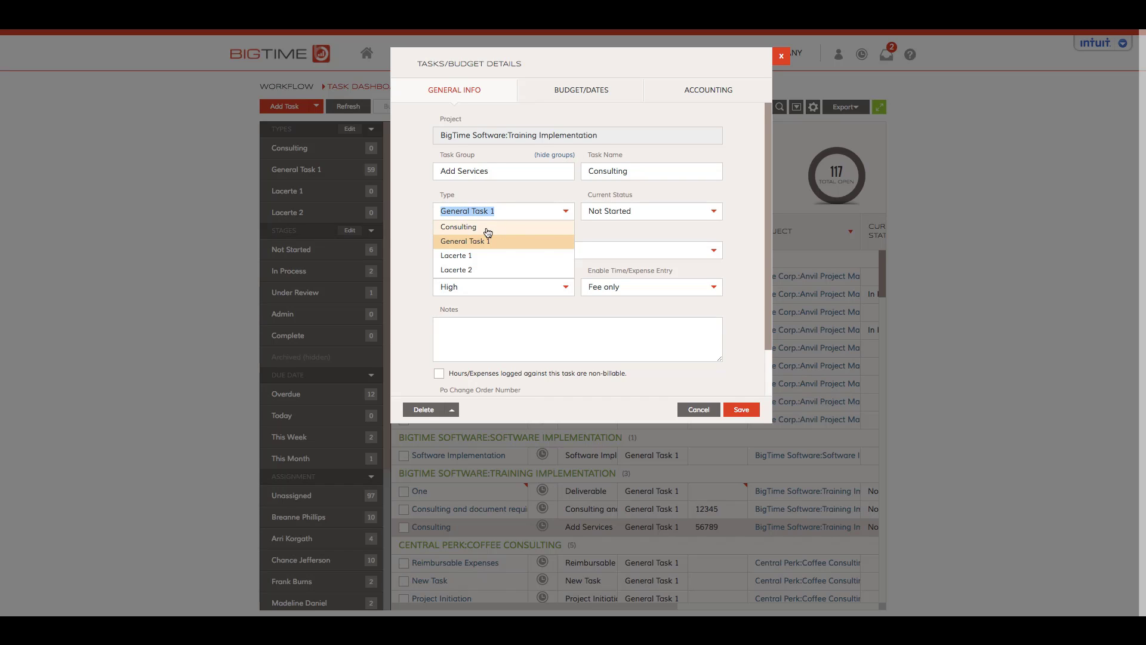
pyautogui.click(465, 227)
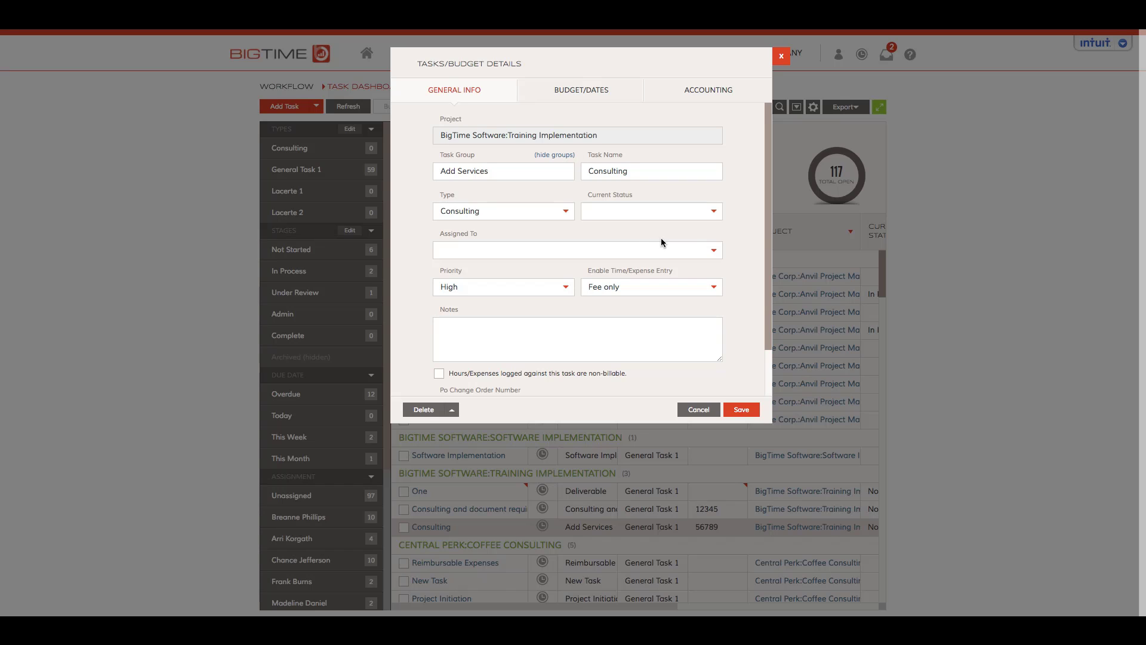
# Set the Consulting task's current status to Discovery and save the task
pyautogui.click(714, 211)
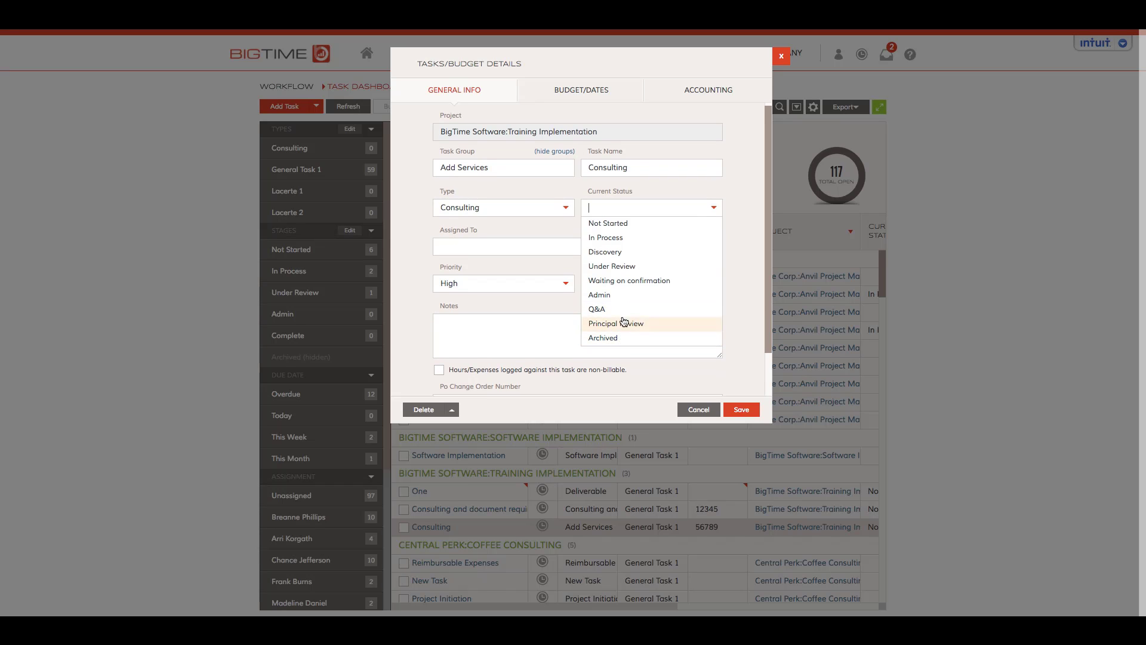
pyautogui.click(625, 253)
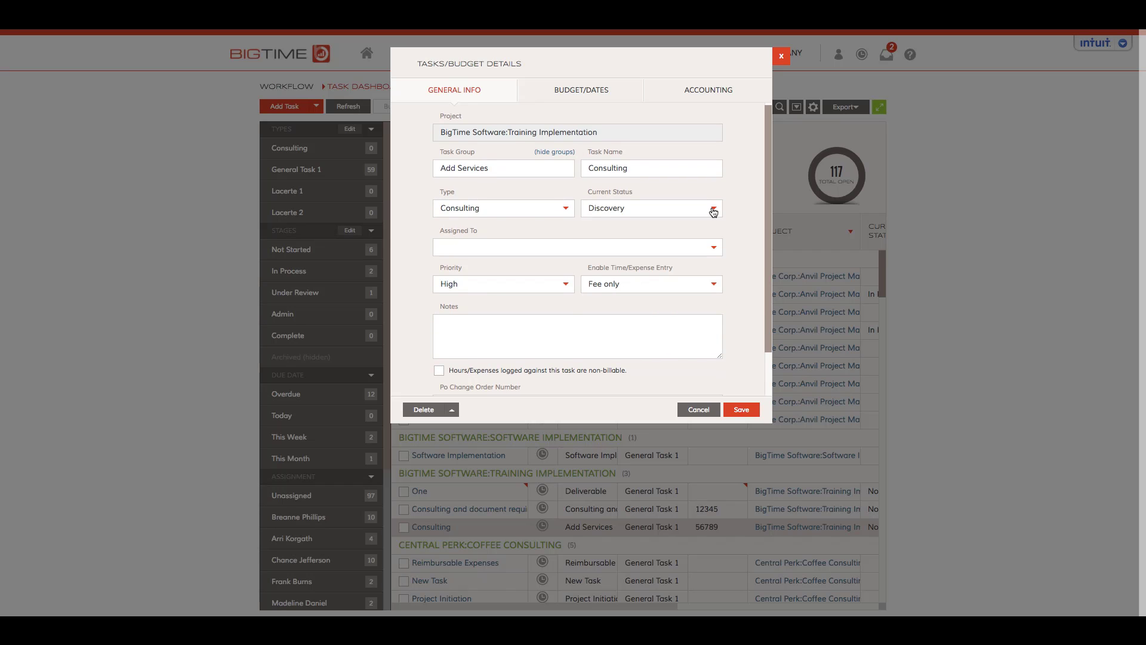
pyautogui.click(714, 210)
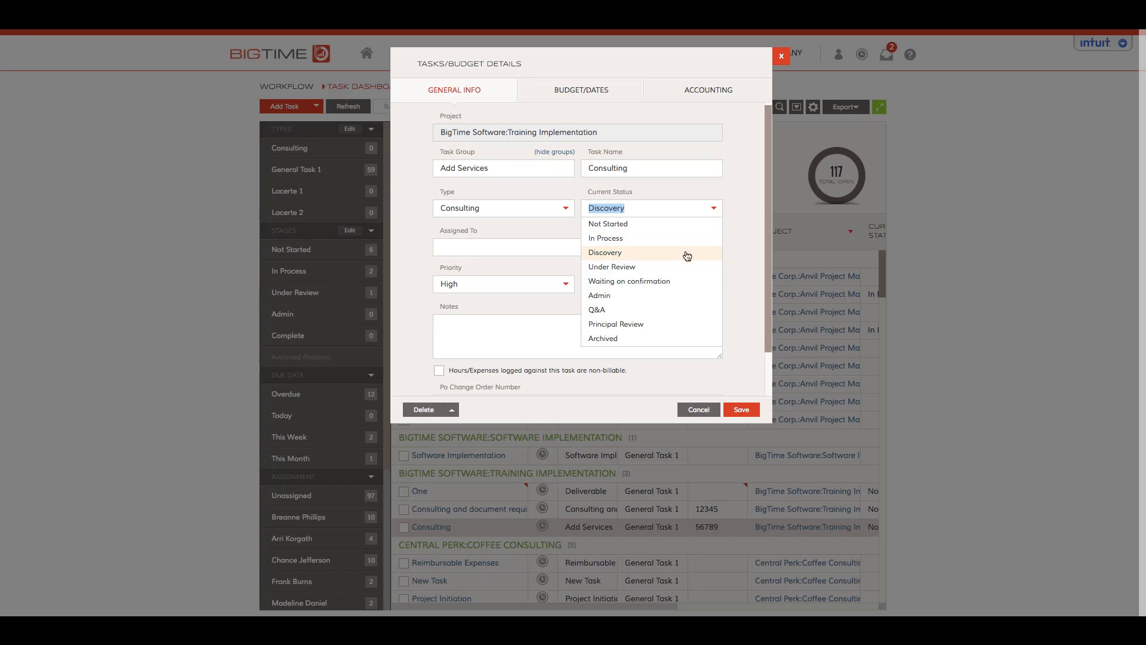
pyautogui.click(627, 253)
pyautogui.click(755, 254)
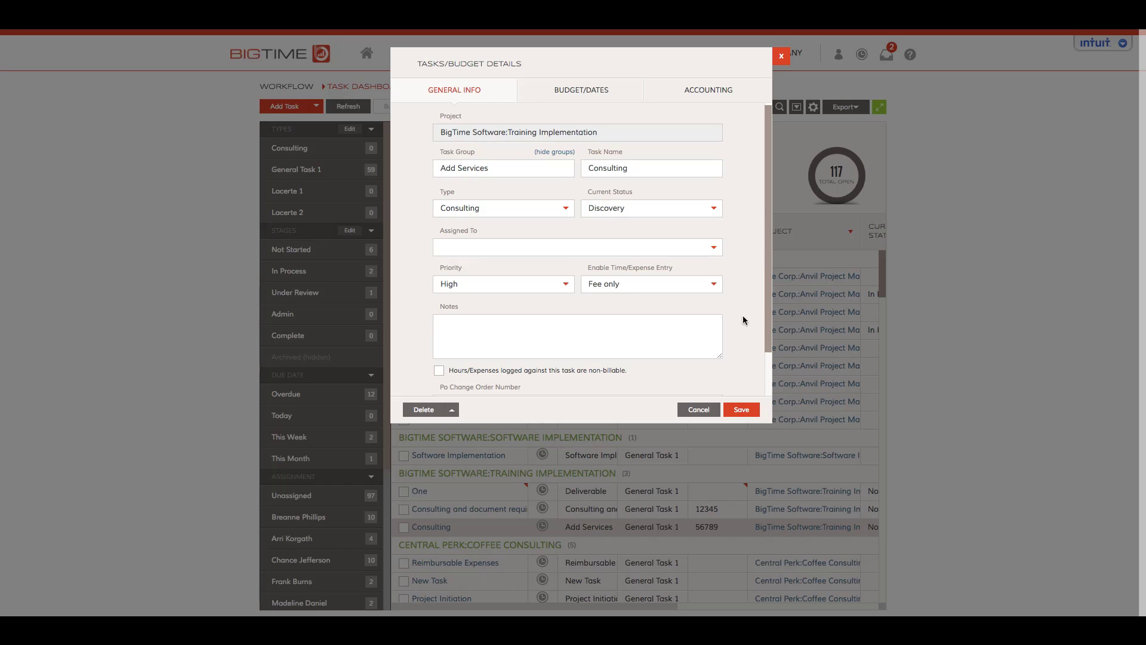
pyautogui.click(743, 412)
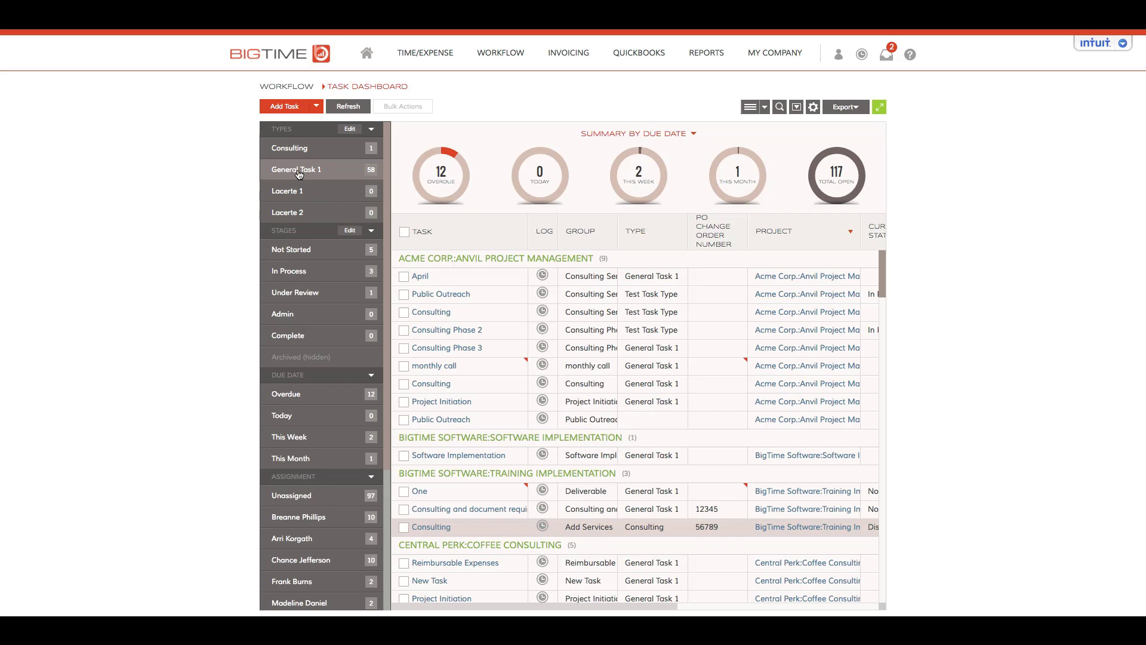
# Filter the task dashboard by the Consulting type, then clear the filter
pyautogui.scroll(-1, 300, 173)
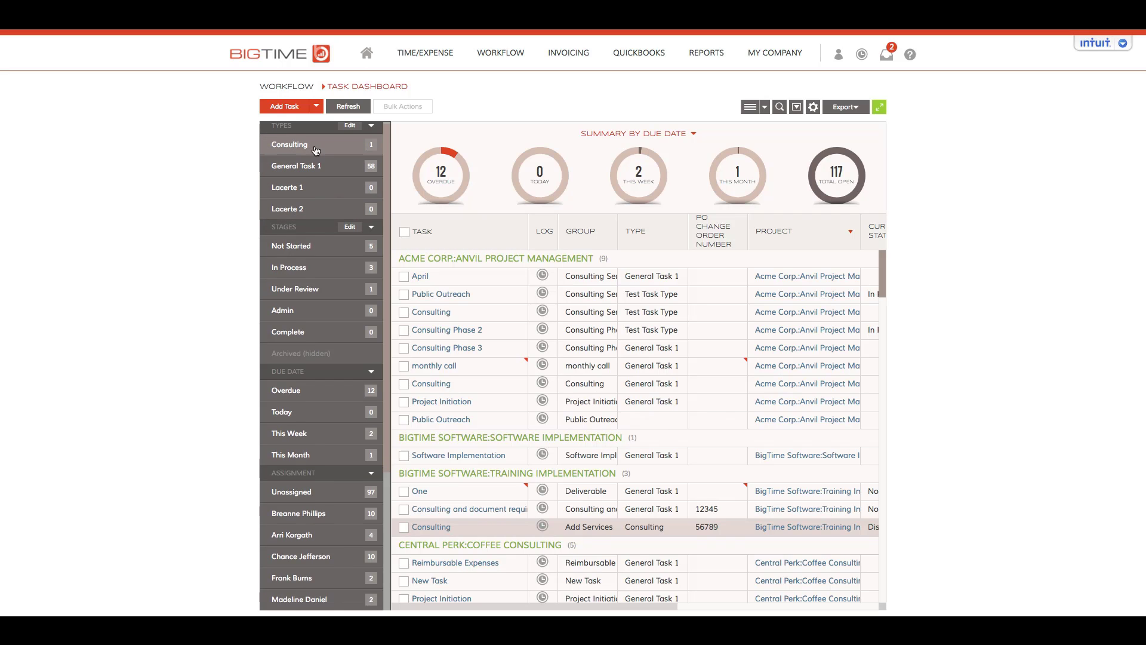
pyautogui.scroll(1, 316, 151)
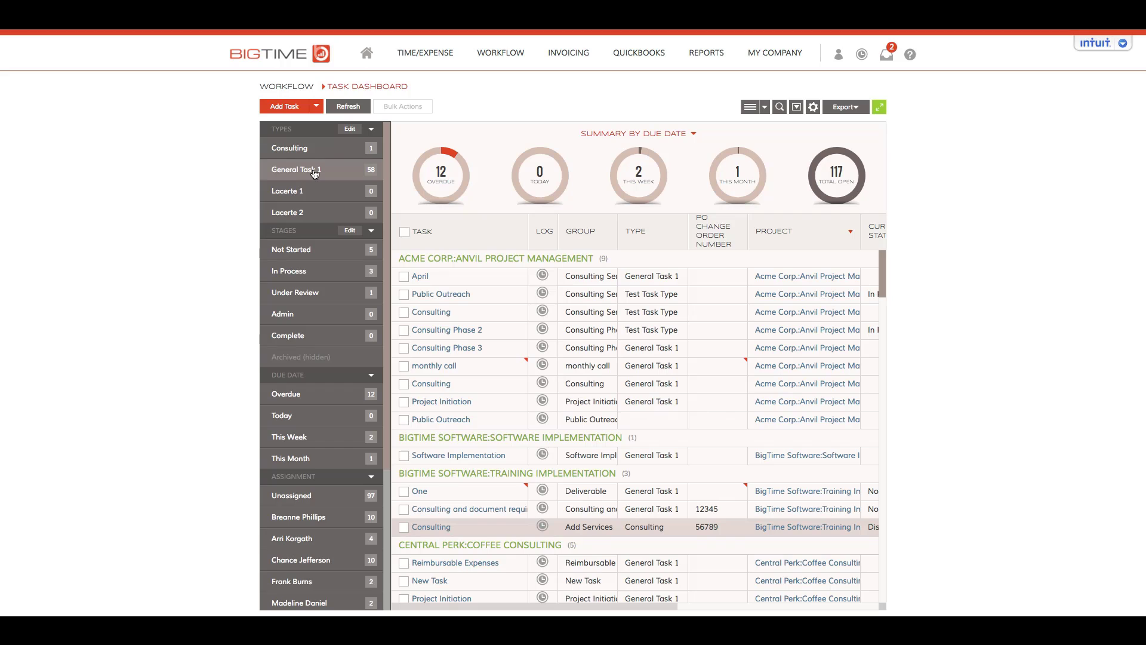
pyautogui.click(308, 153)
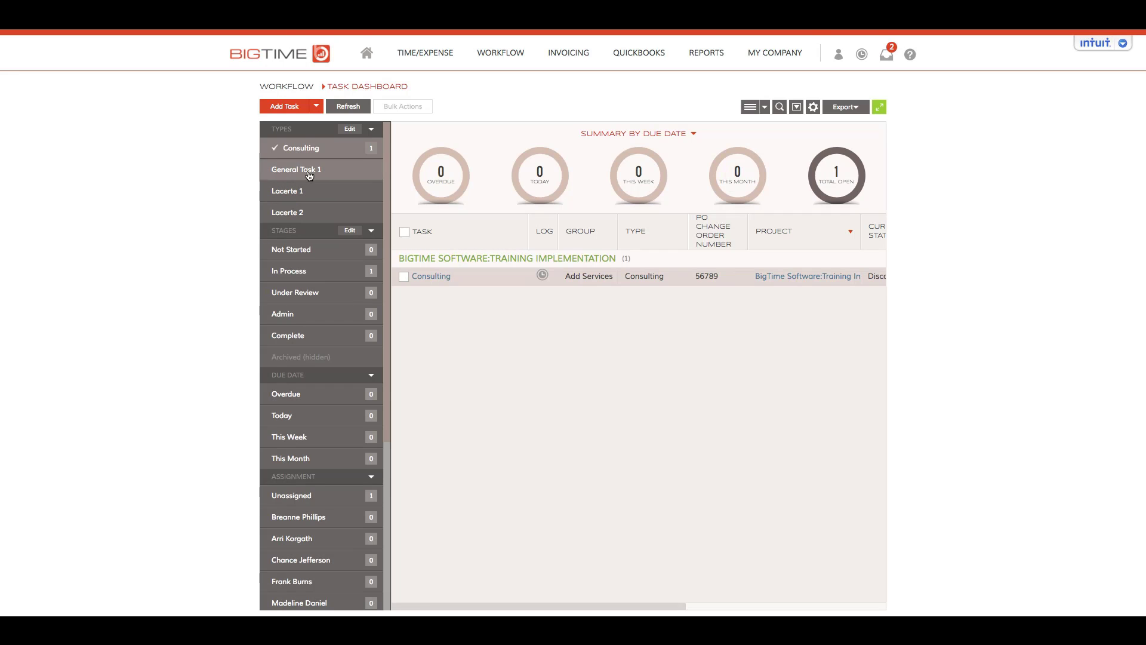
pyautogui.click(276, 149)
pyautogui.click(276, 149)
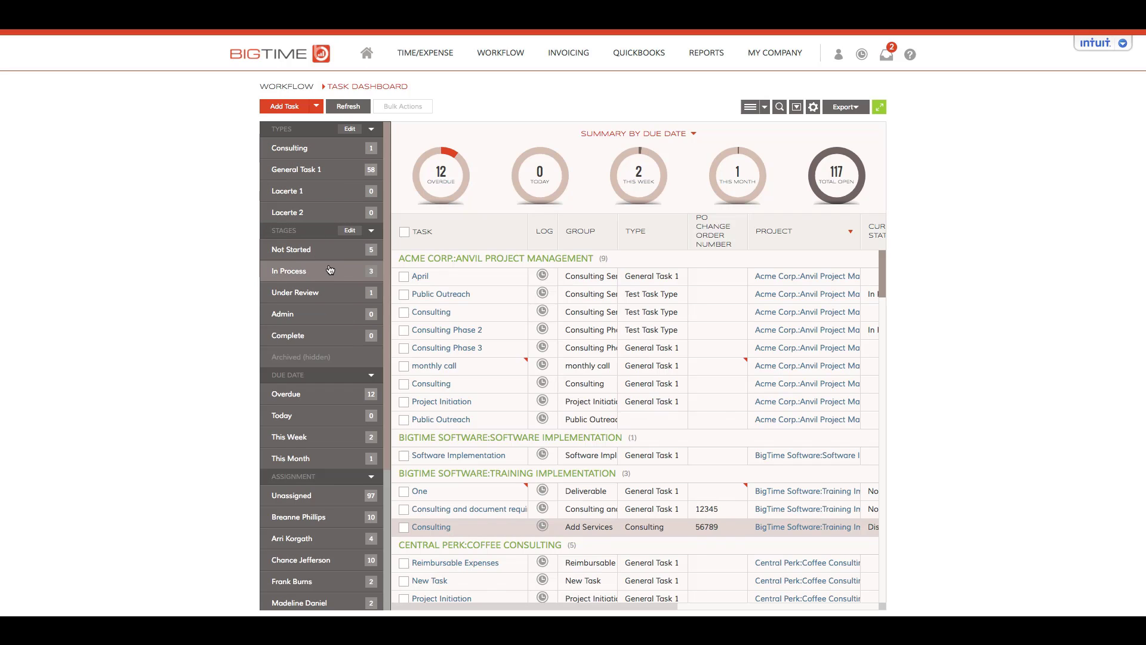
# Compare the task list filtered by the Not Started stage alone and combined with In Process, ending with Not Started only
pyautogui.click(311, 254)
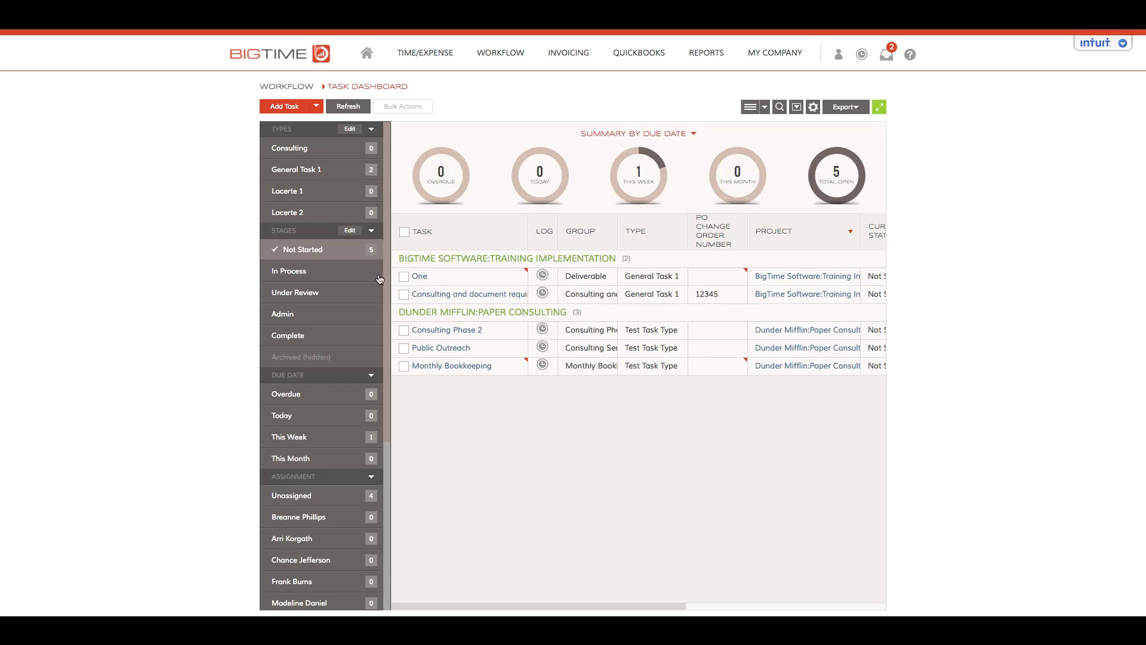
pyautogui.click(280, 273)
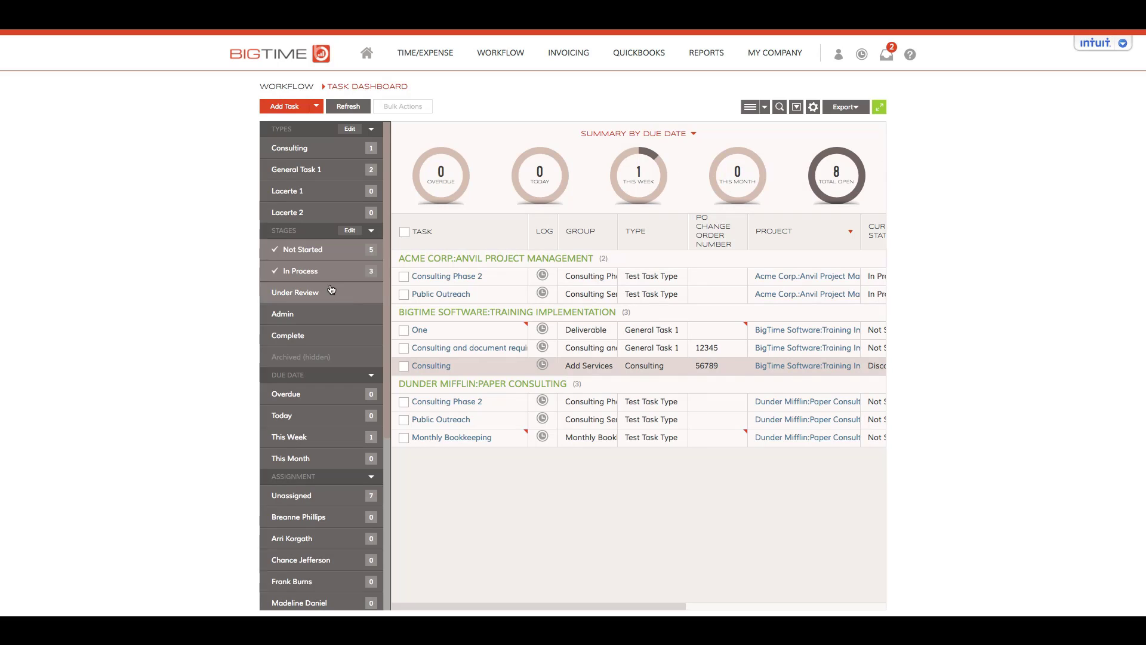
pyautogui.click(279, 272)
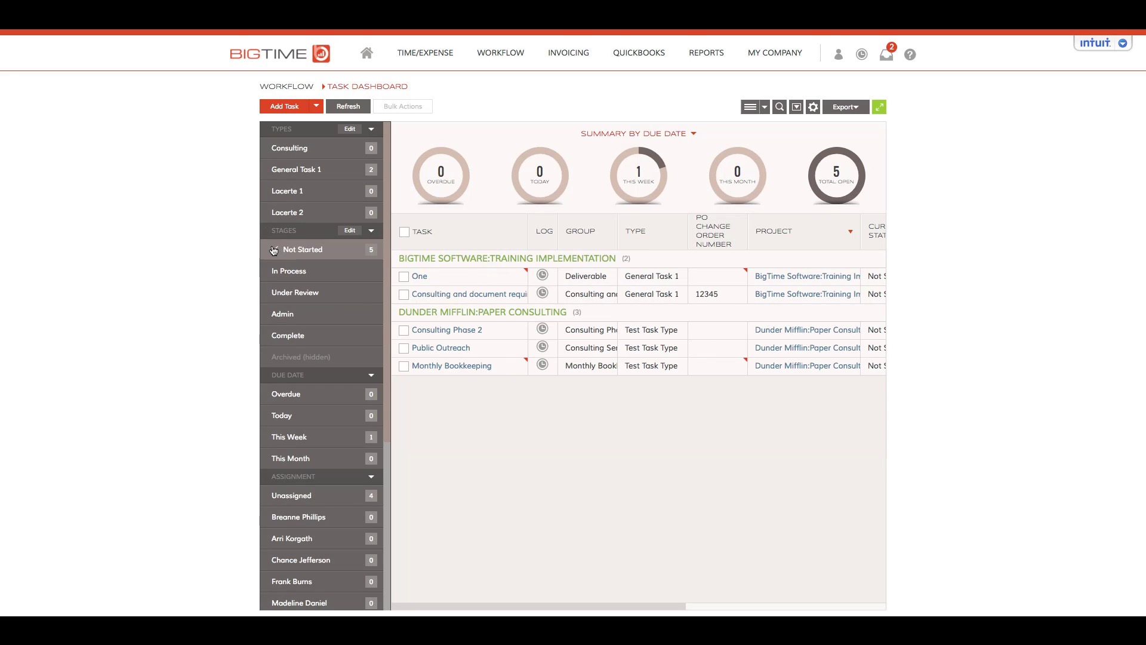
pyautogui.click(277, 251)
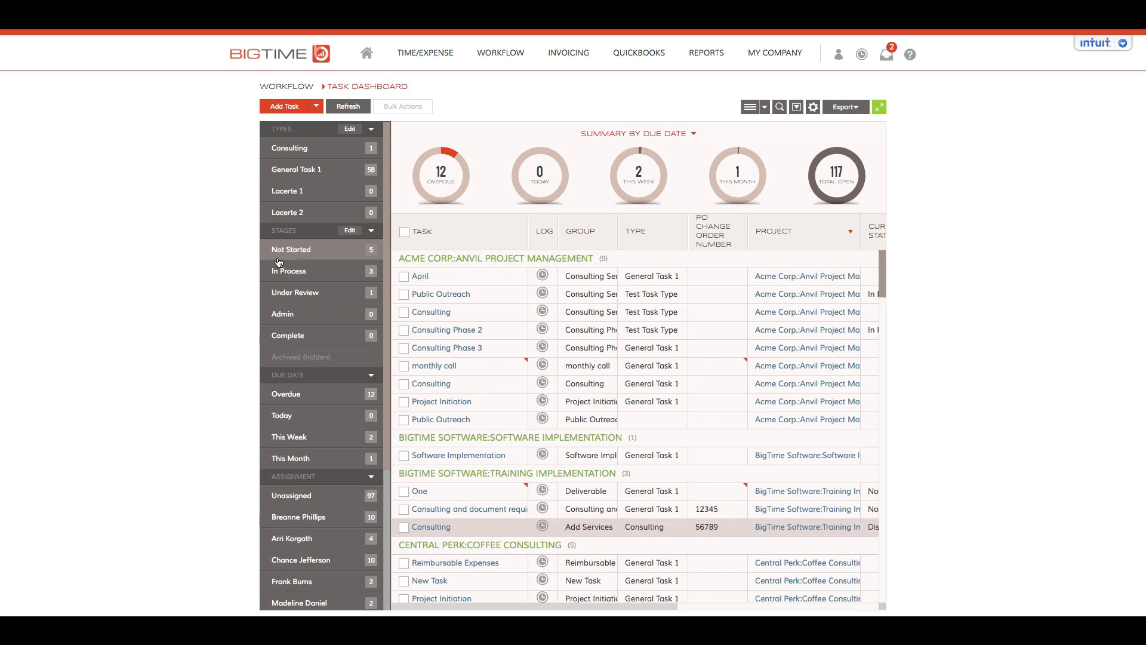
pyautogui.click(278, 258)
pyautogui.scroll(-2, 294, 335)
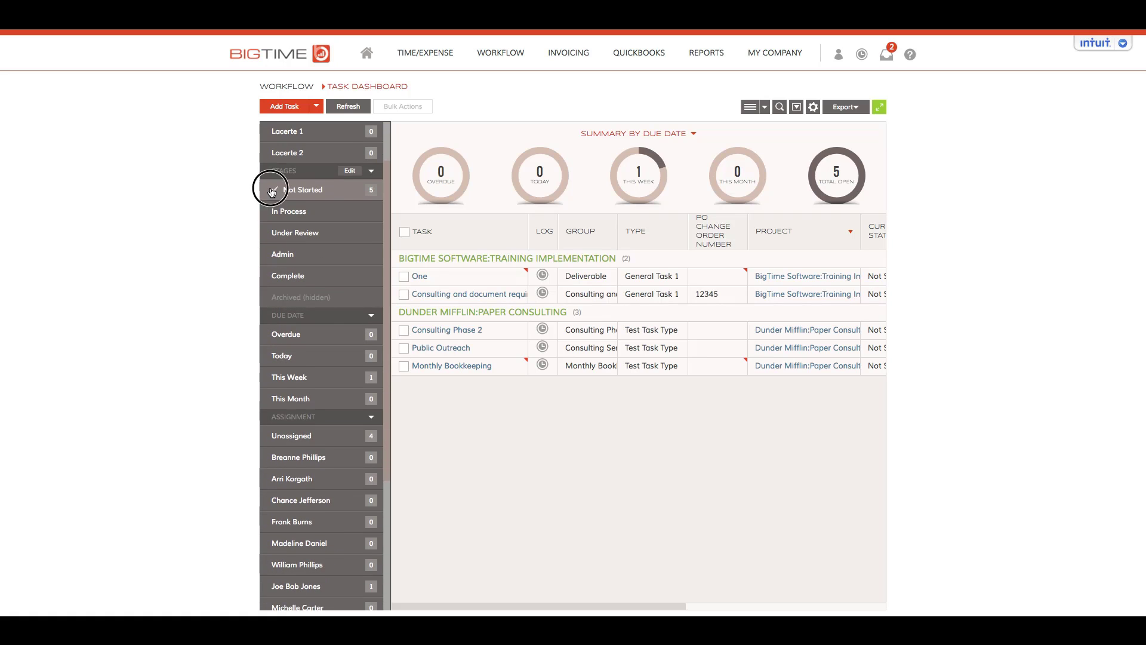
# Clear the Not Started stage filter, filter the tasks by the Overdue due date, and review their columns through Due Date
pyautogui.click(283, 194)
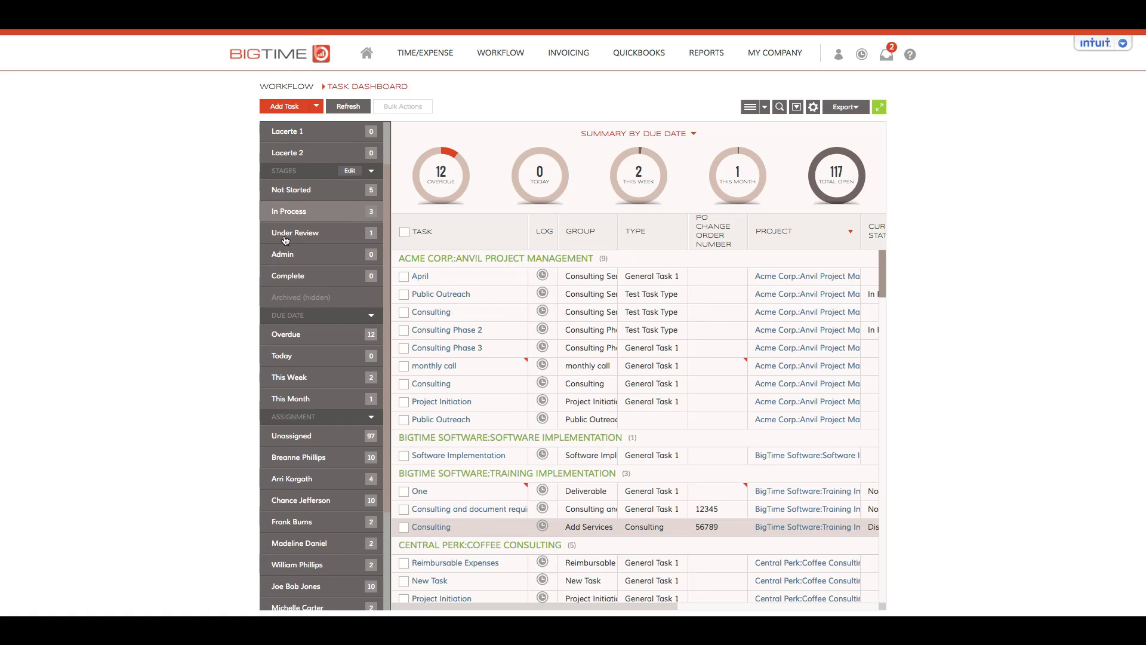
pyautogui.scroll(-1, 300, 339)
pyautogui.scroll(1, 310, 346)
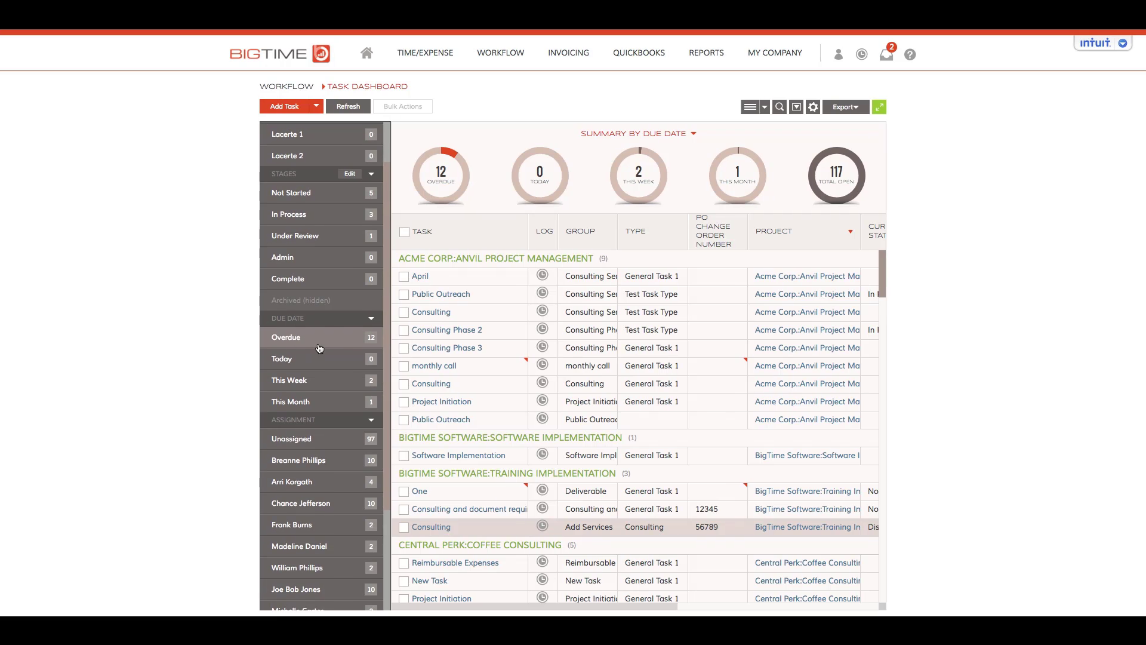
pyautogui.click(316, 345)
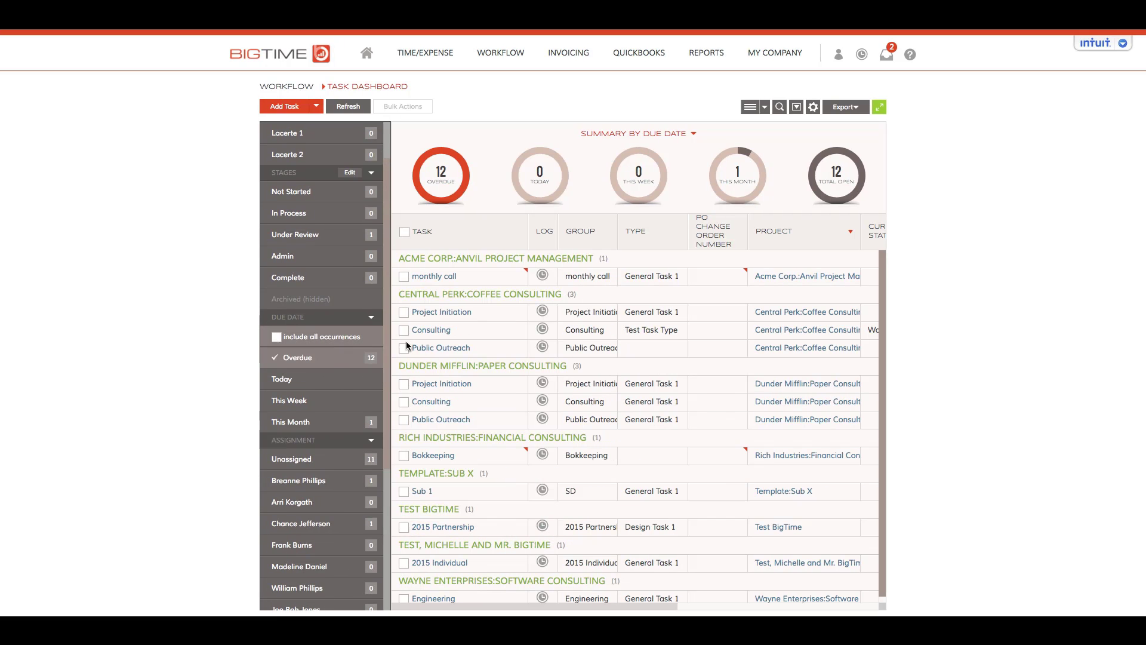
pyautogui.hscroll(5, 738, 329)
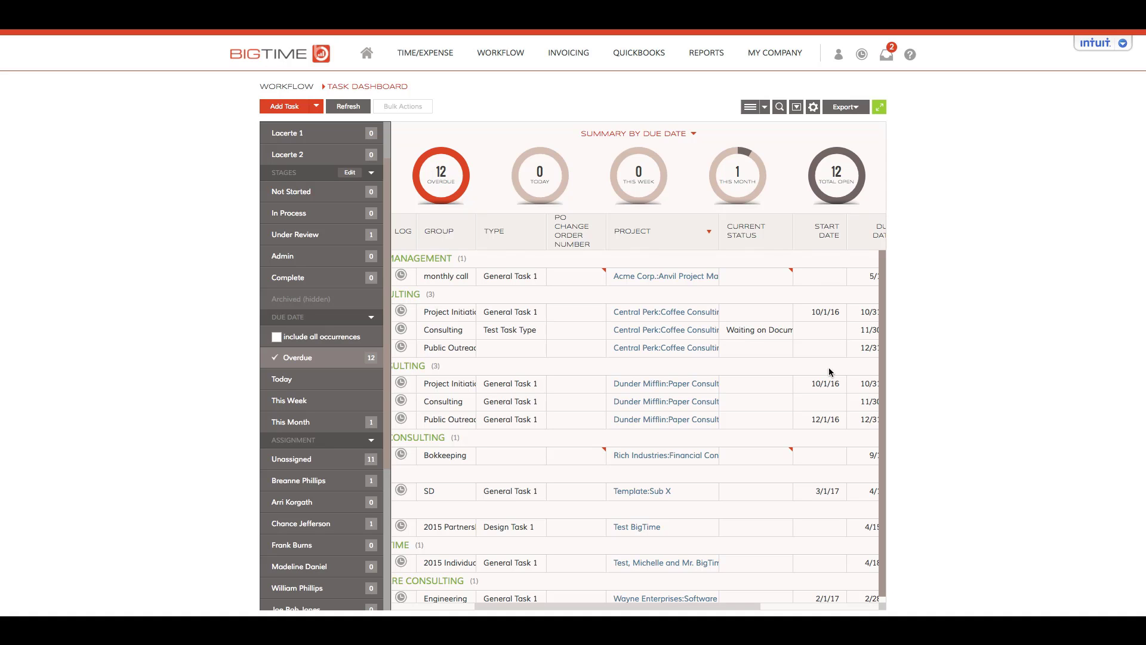
pyautogui.hscroll(-2, 566, 382)
pyautogui.hscroll(-2, 566, 382)
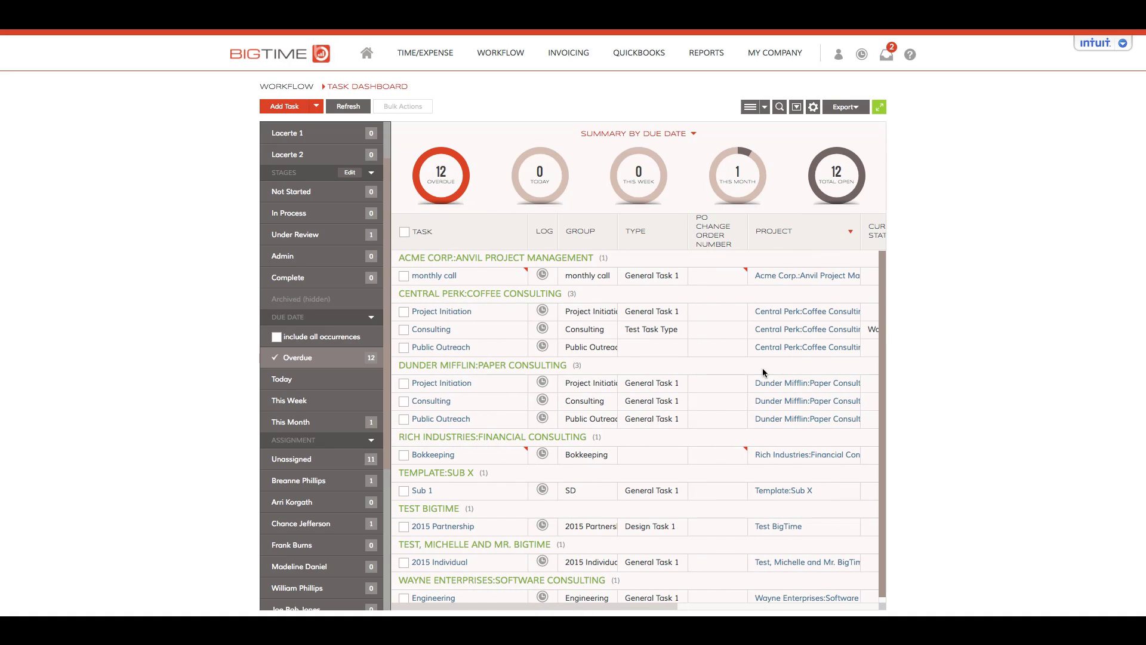
pyautogui.hscroll(5, 761, 368)
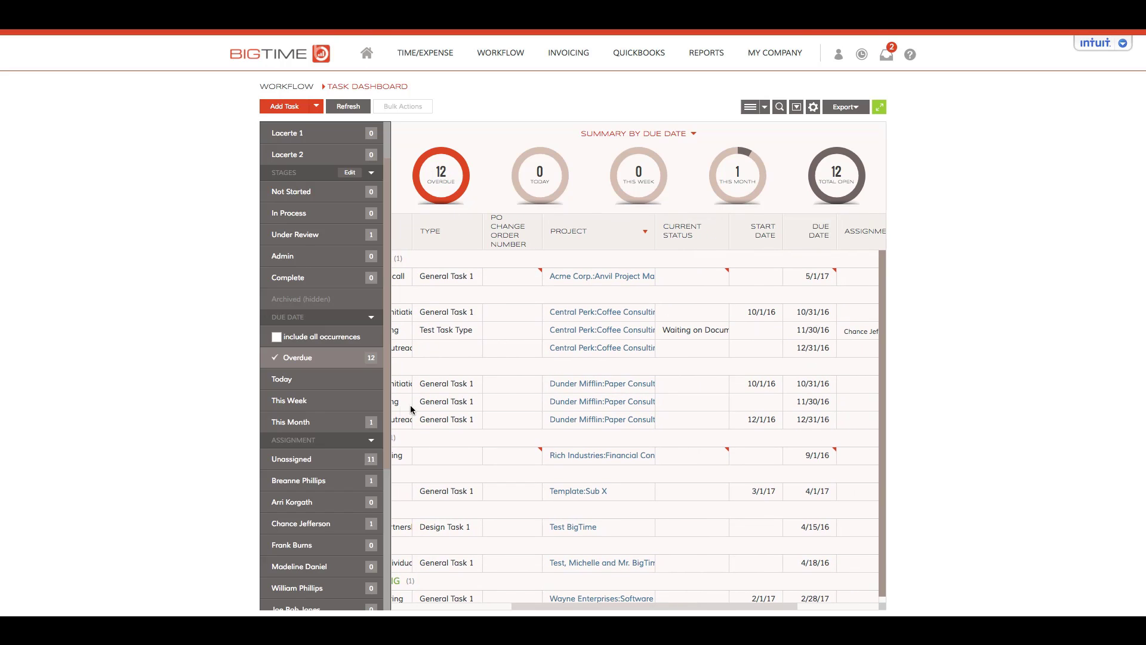
# Add Today and This Week to the Overdue filter for comparison, then clear all due date filters
pyautogui.click(285, 382)
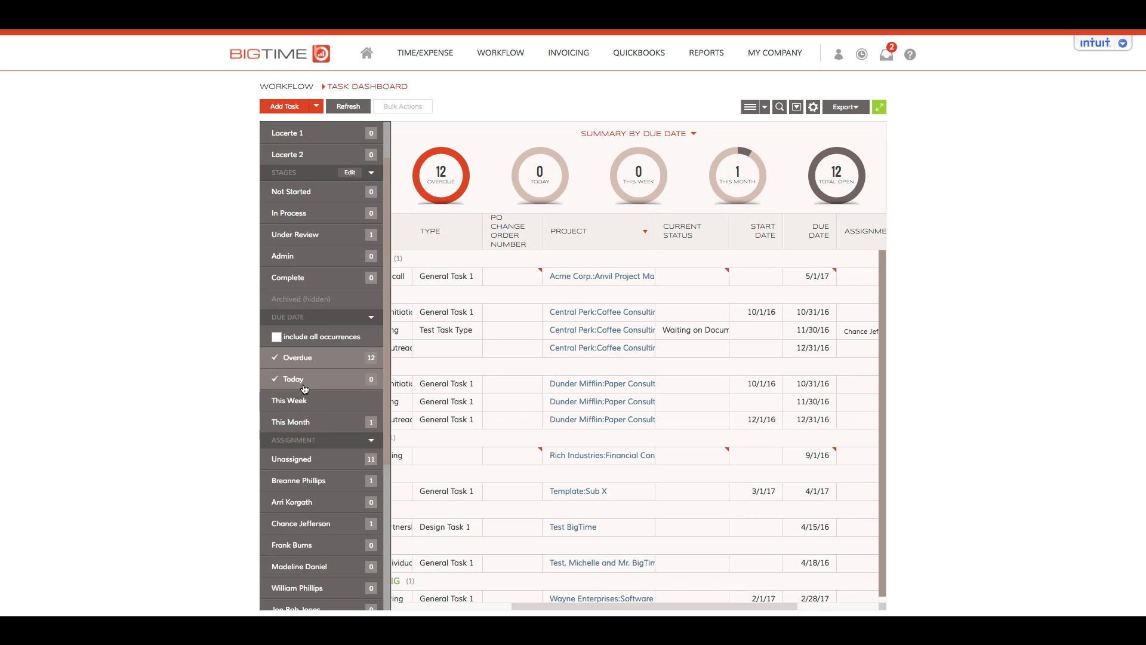
pyautogui.click(287, 401)
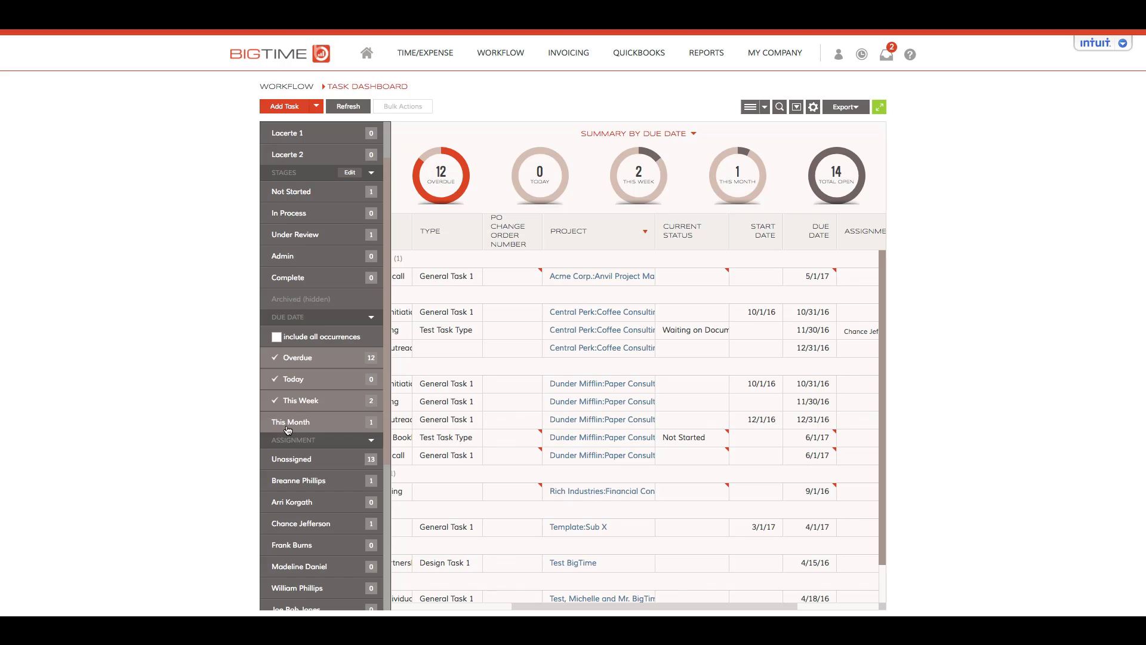
pyautogui.click(287, 424)
pyautogui.click(287, 425)
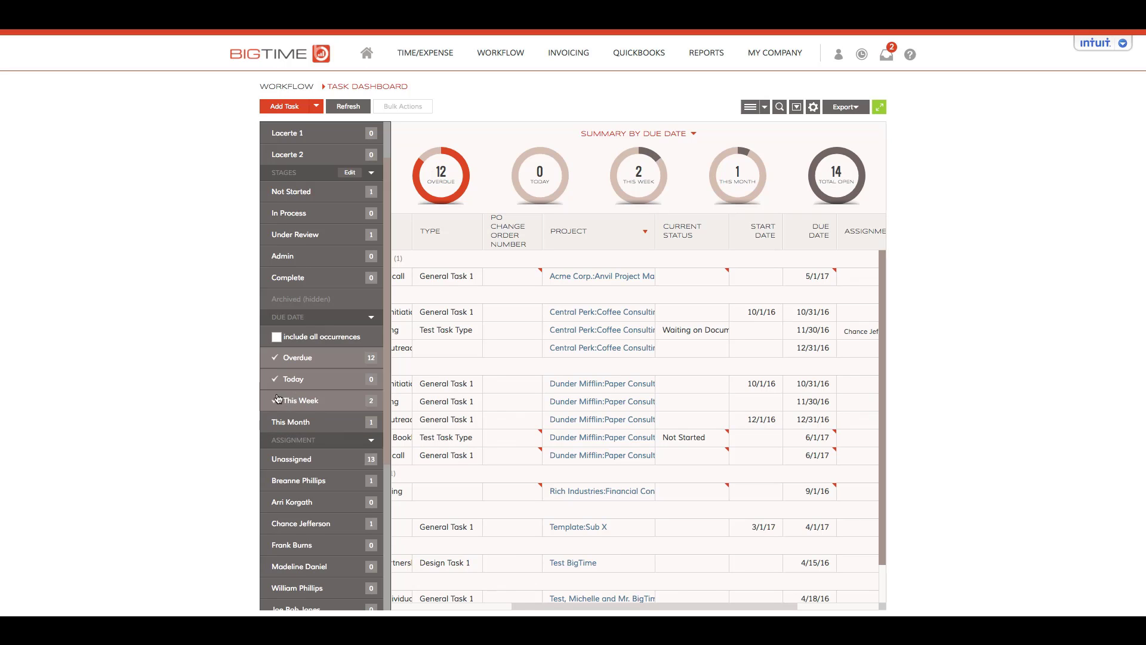
pyautogui.click(279, 402)
pyautogui.click(278, 379)
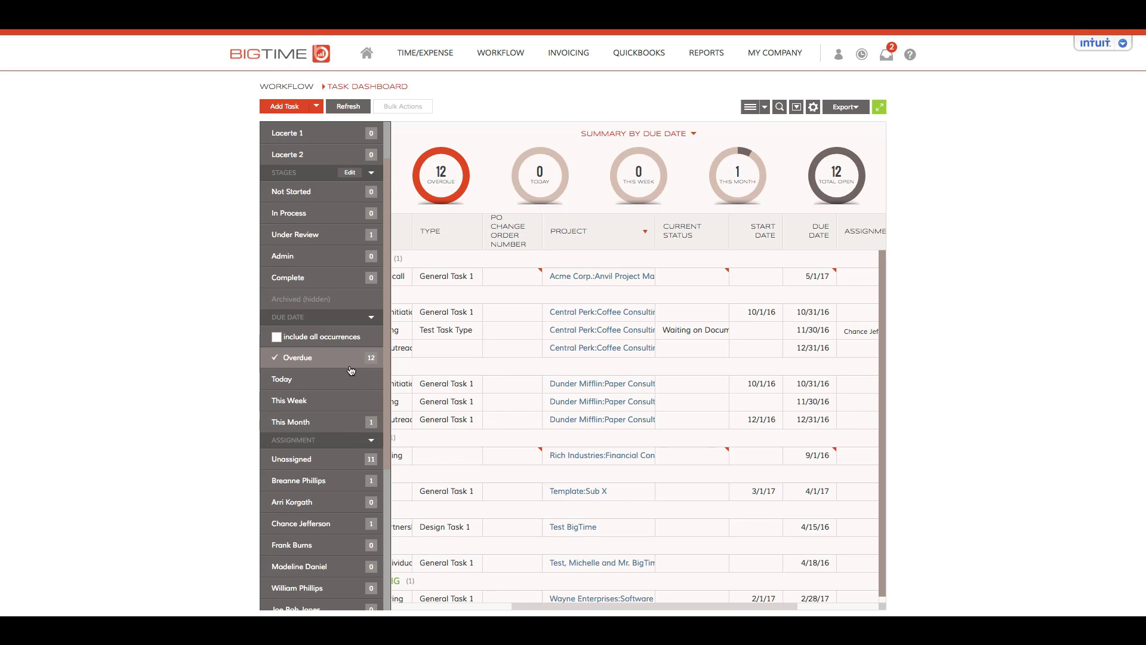
pyautogui.click(287, 356)
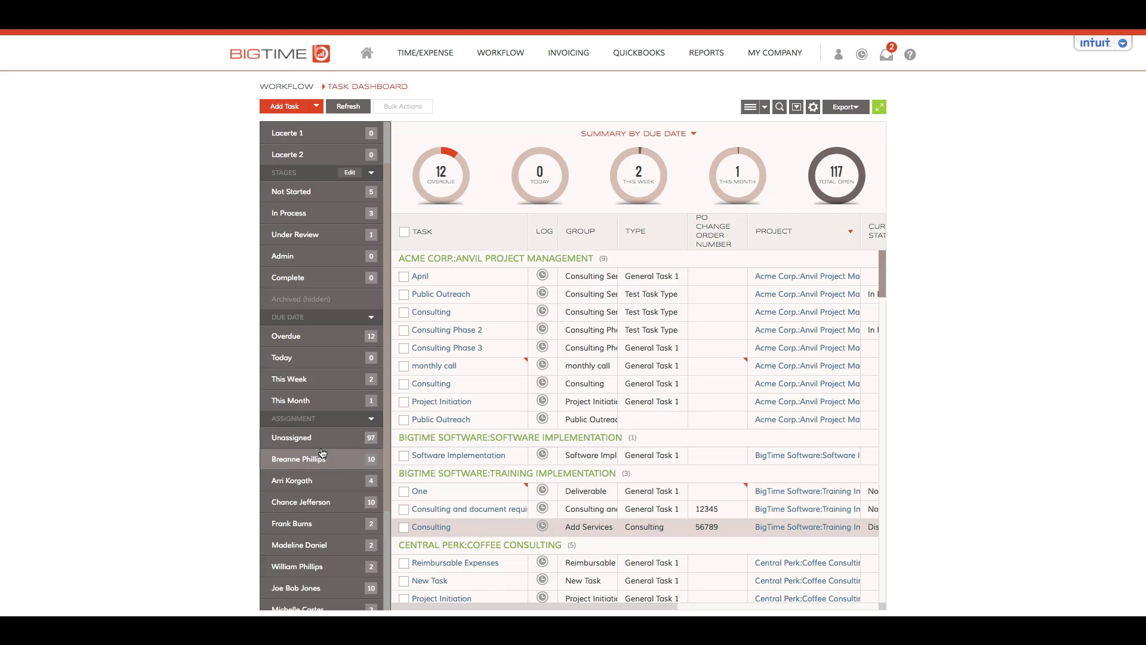
# Filter the task list by the seventh staff member under Assignment, then clear that filter
pyautogui.scroll(-4, 322, 450)
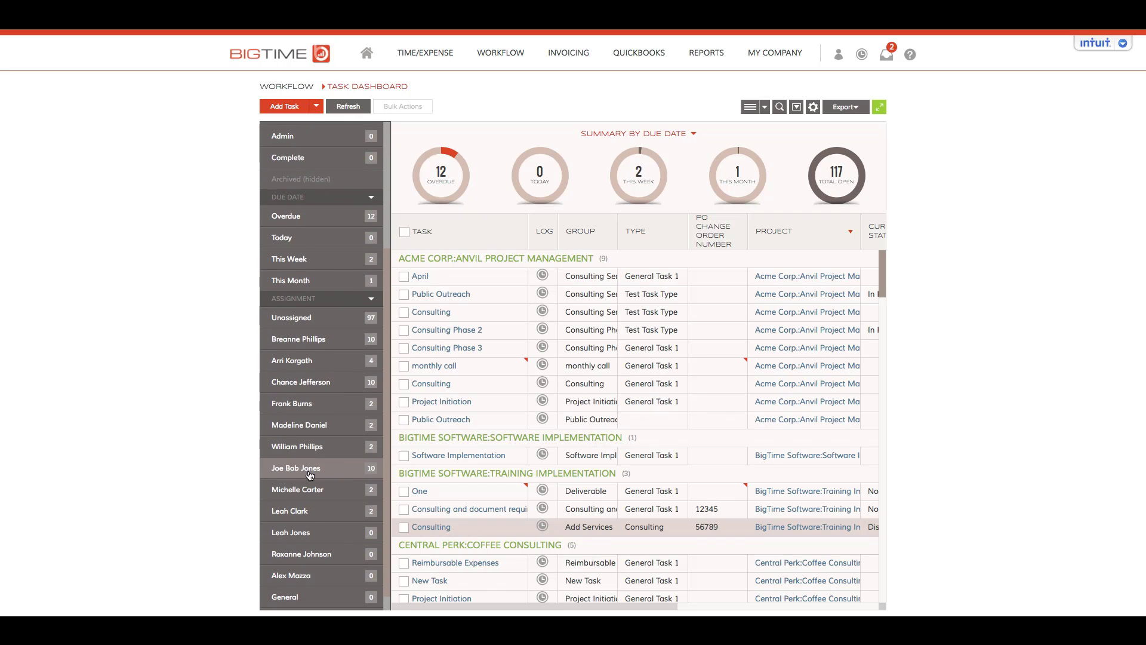
pyautogui.click(309, 470)
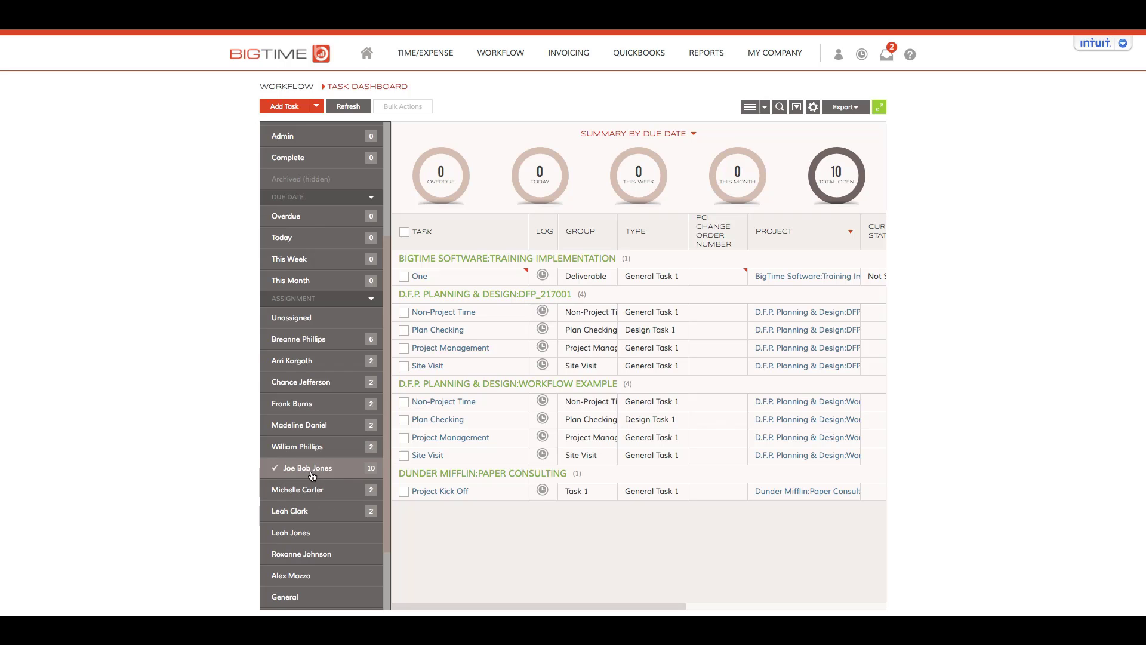
pyautogui.scroll(-1, 311, 537)
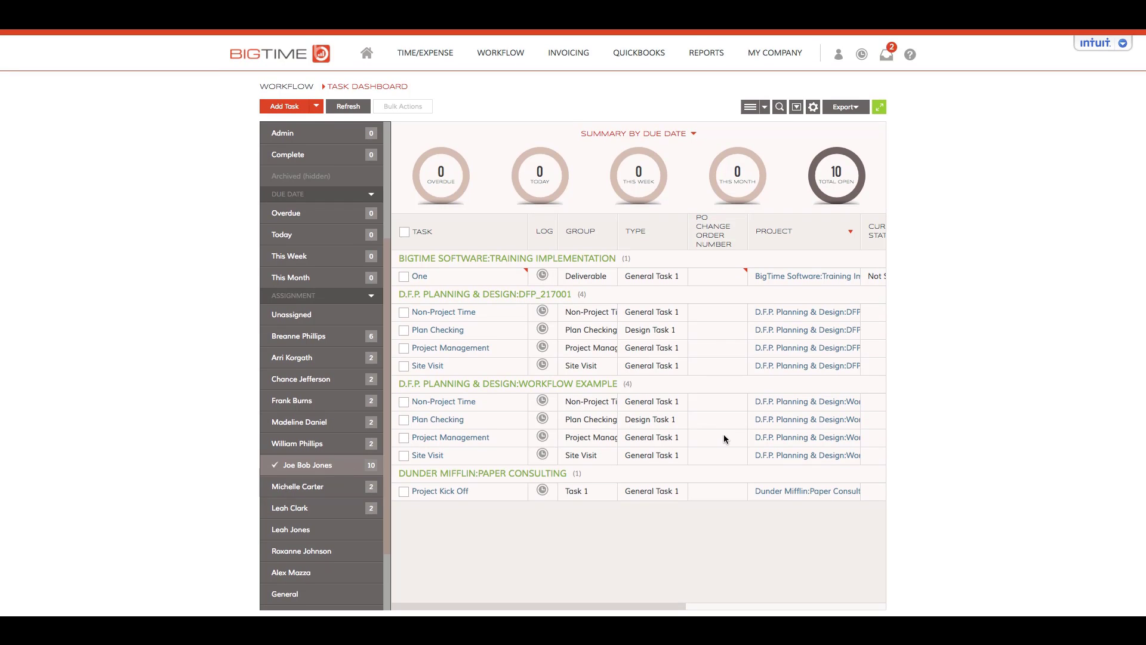
pyautogui.click(276, 468)
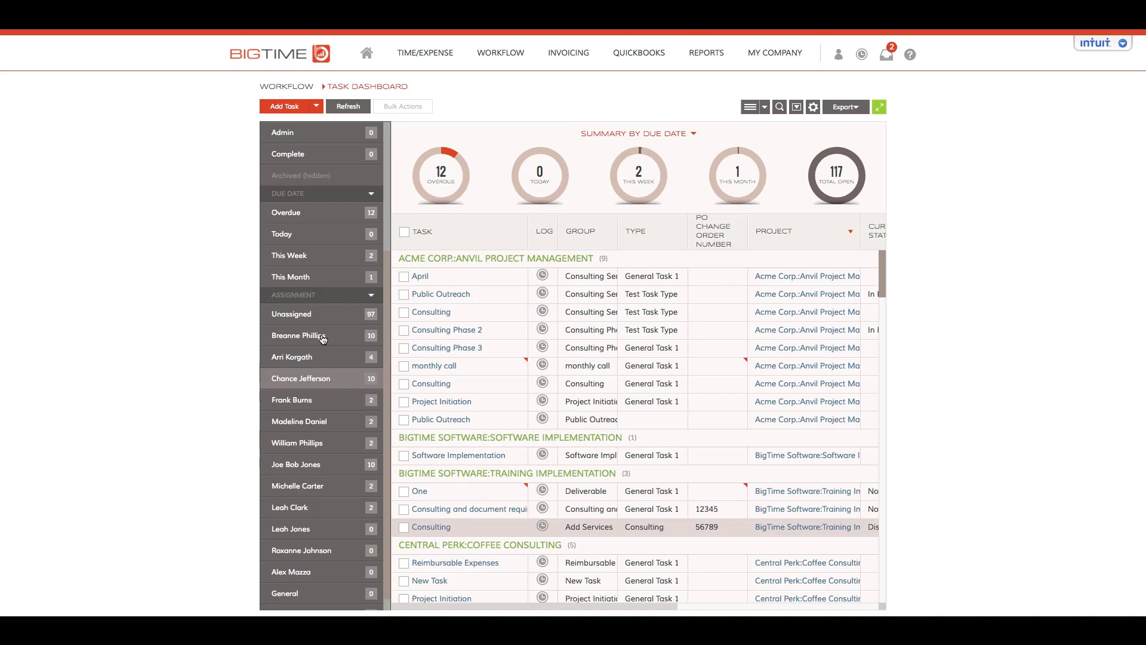
pyautogui.scroll(5, 320, 268)
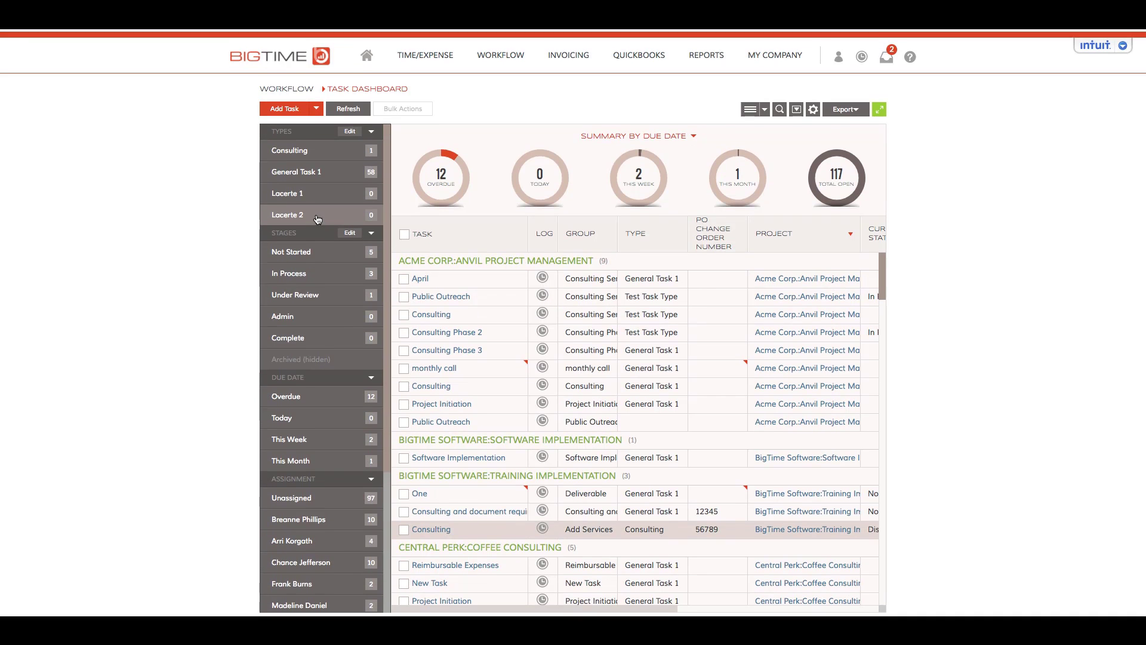
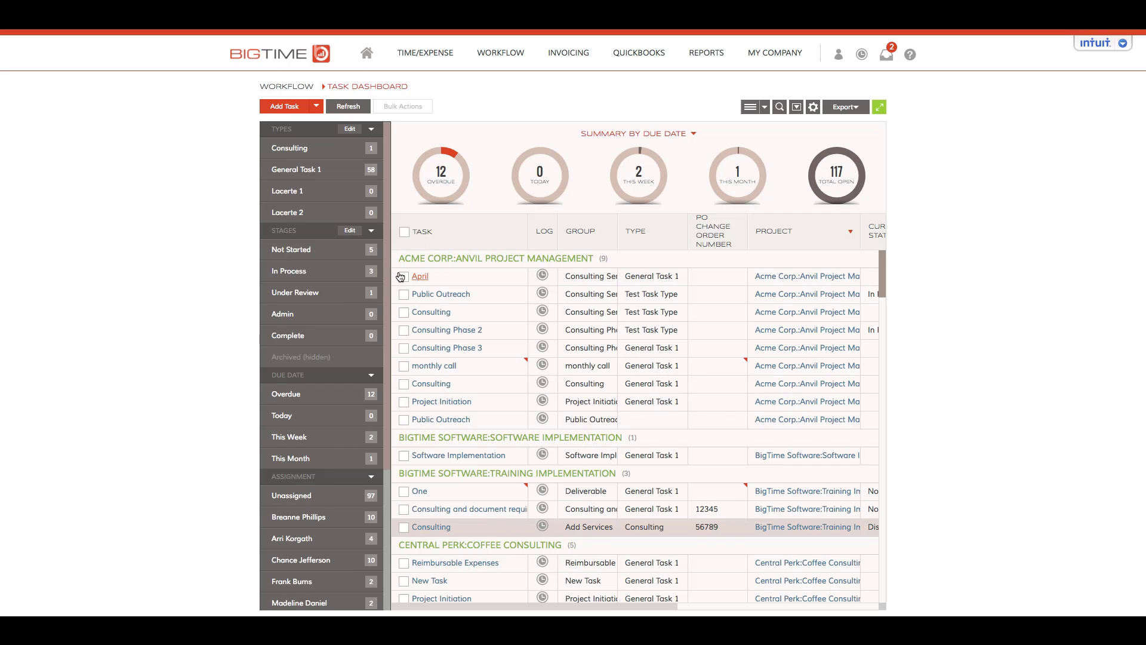
# Select all nine tasks of the Acme Corp.:Anvil Project Management project for a bulk action
pyautogui.click(404, 277)
pyautogui.click(404, 294)
pyautogui.click(405, 312)
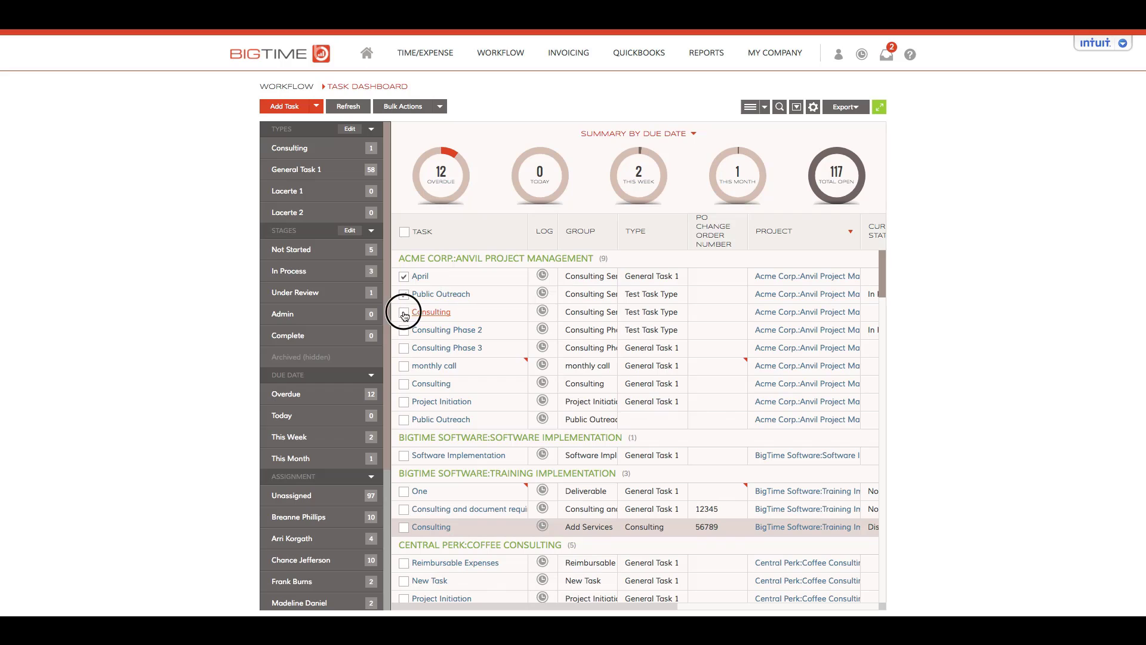
pyautogui.click(404, 330)
pyautogui.click(405, 351)
pyautogui.click(404, 367)
pyautogui.click(405, 384)
pyautogui.click(405, 402)
pyautogui.click(404, 420)
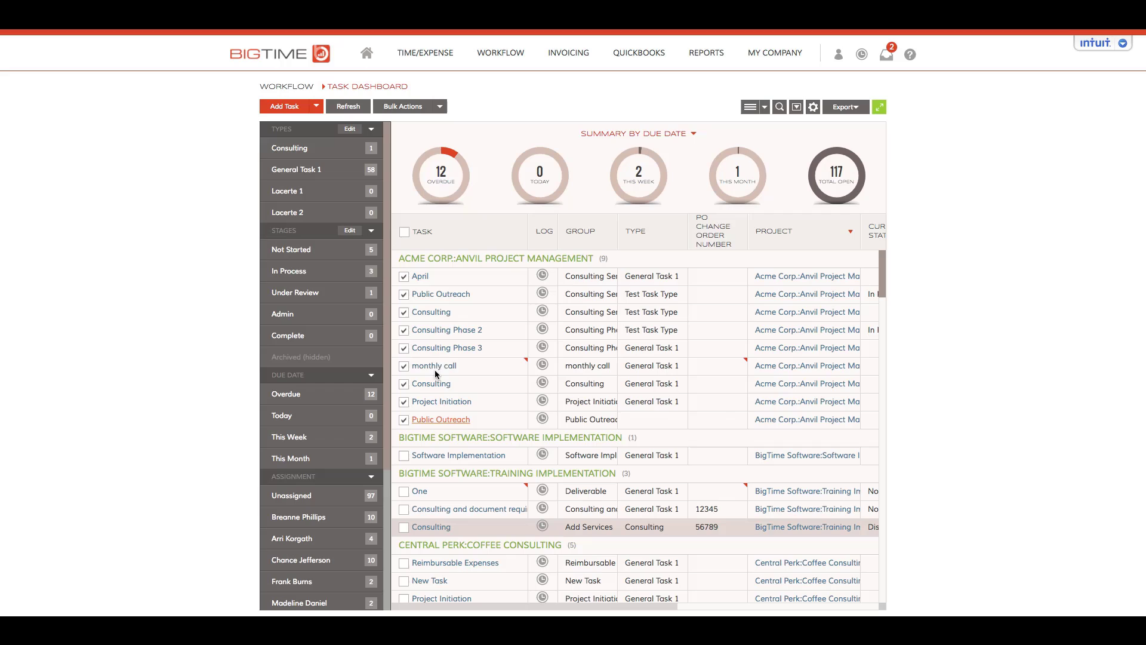
# Try to bulk-update the selected tasks' status, using Admin for General Task 1 and a Complete-stage status for Test Task Type
pyautogui.click(441, 107)
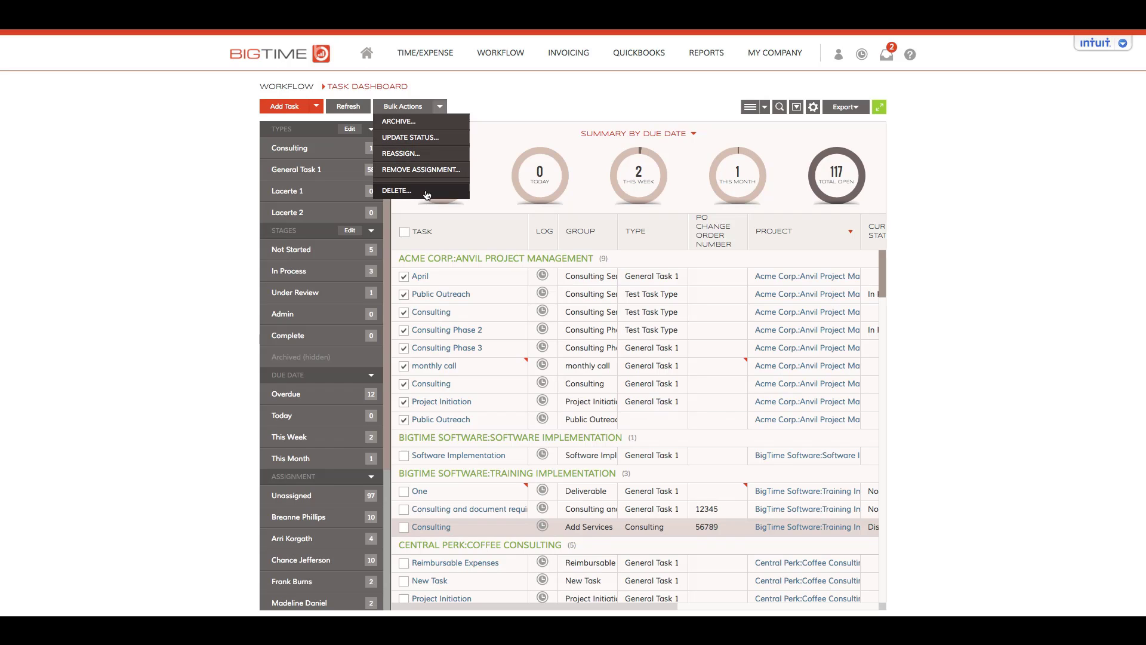
pyautogui.click(425, 138)
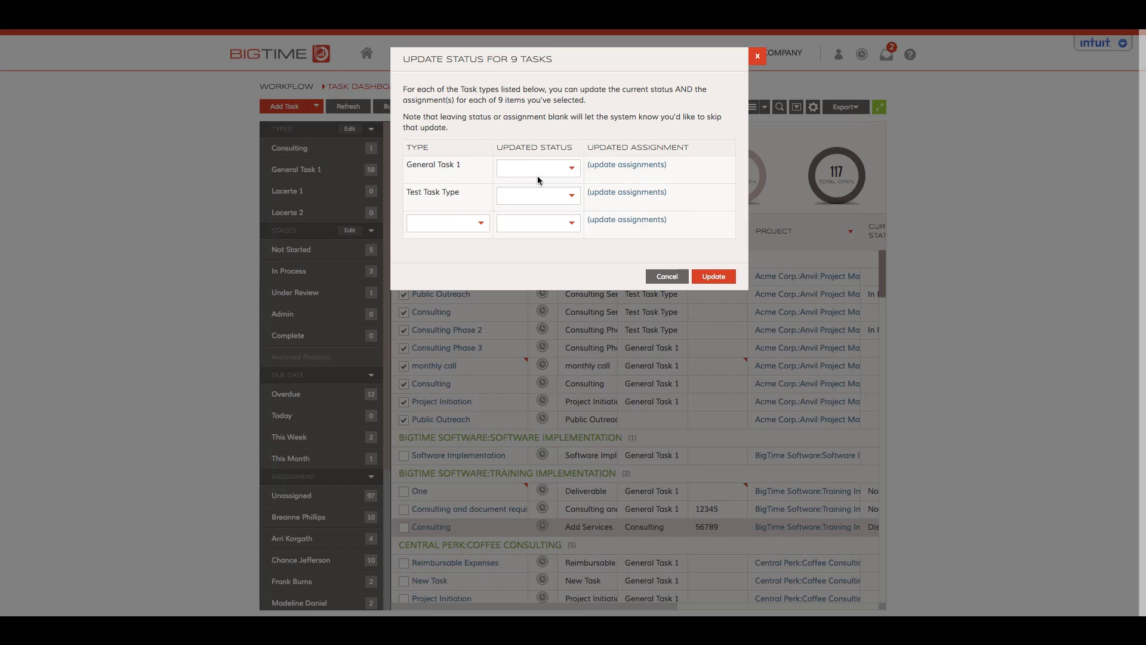
pyautogui.click(571, 169)
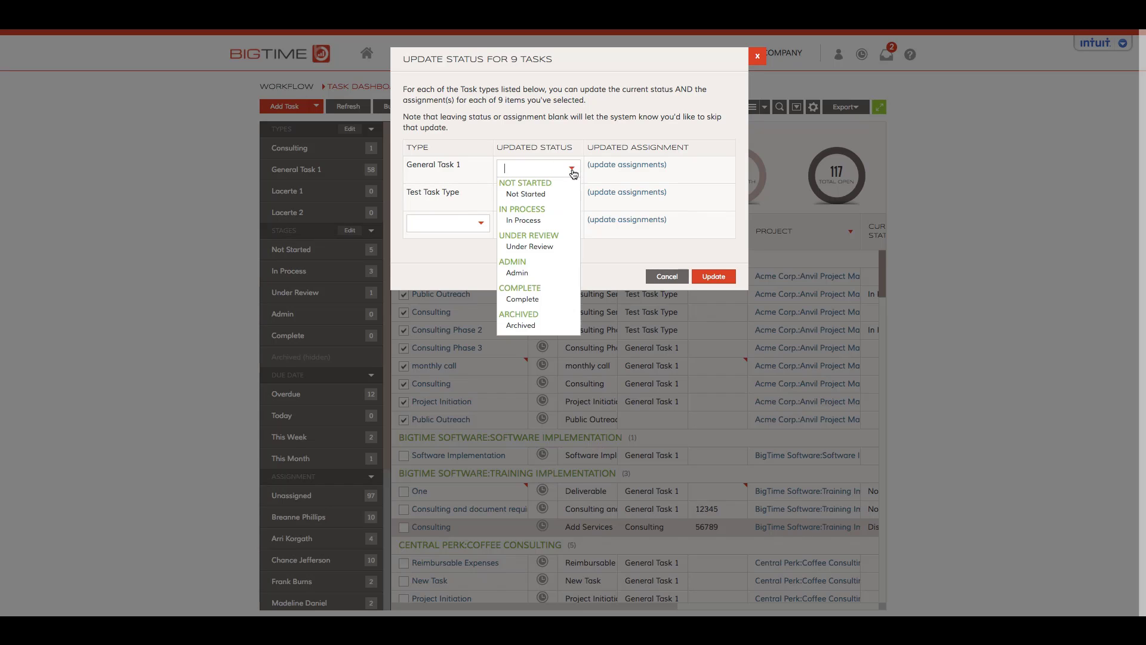
pyautogui.click(531, 273)
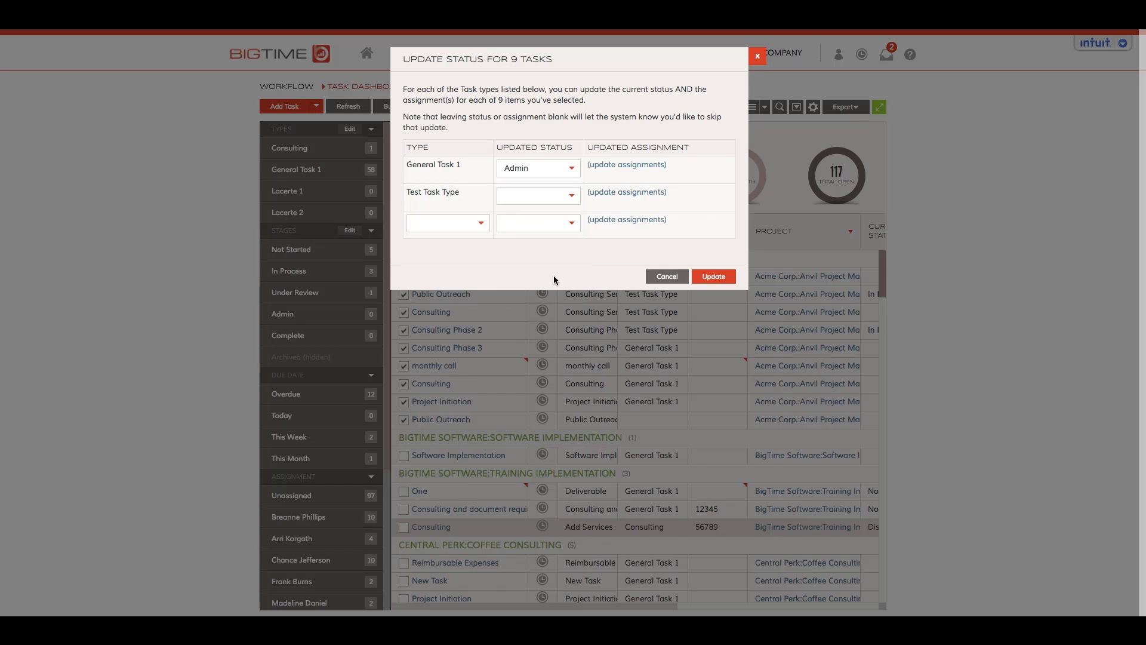
pyautogui.click(574, 202)
pyautogui.click(545, 333)
pyautogui.click(719, 277)
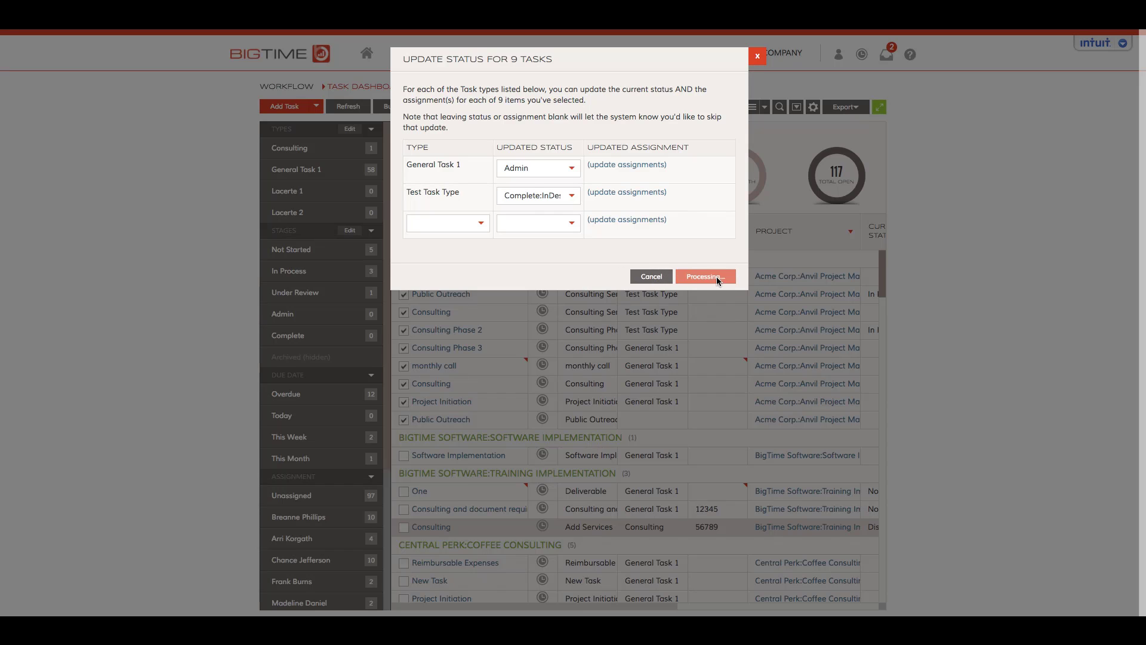
# Assign the untyped tasks the Consulting type with the Under Review stage's waiting status, then cancel the bulk update
pyautogui.click(445, 223)
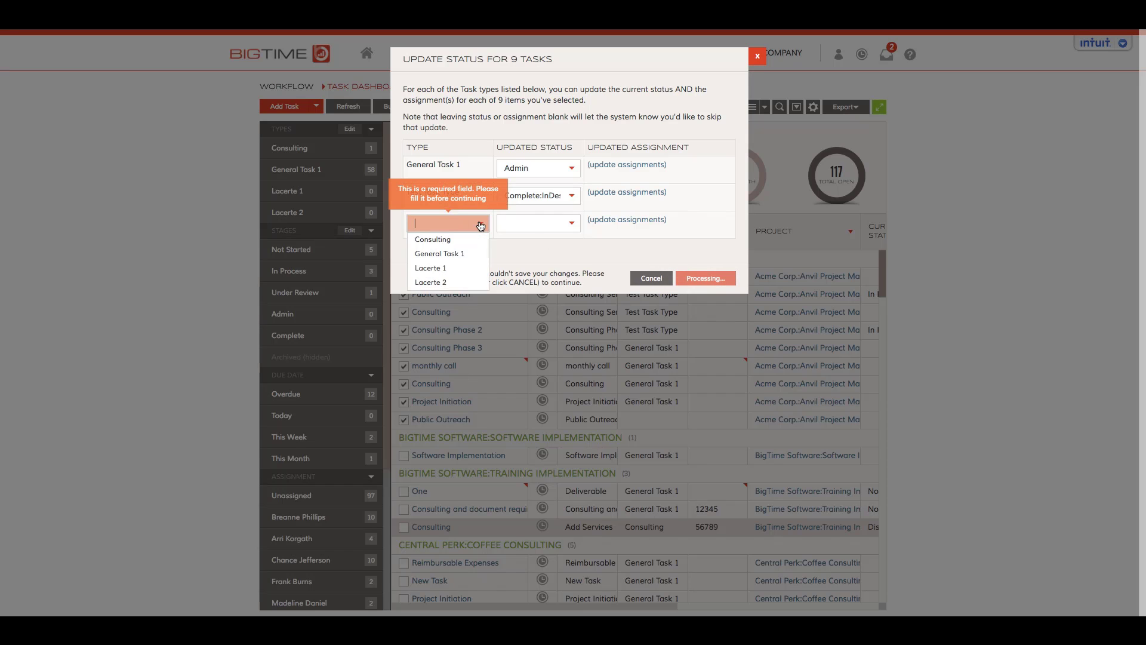
pyautogui.click(441, 241)
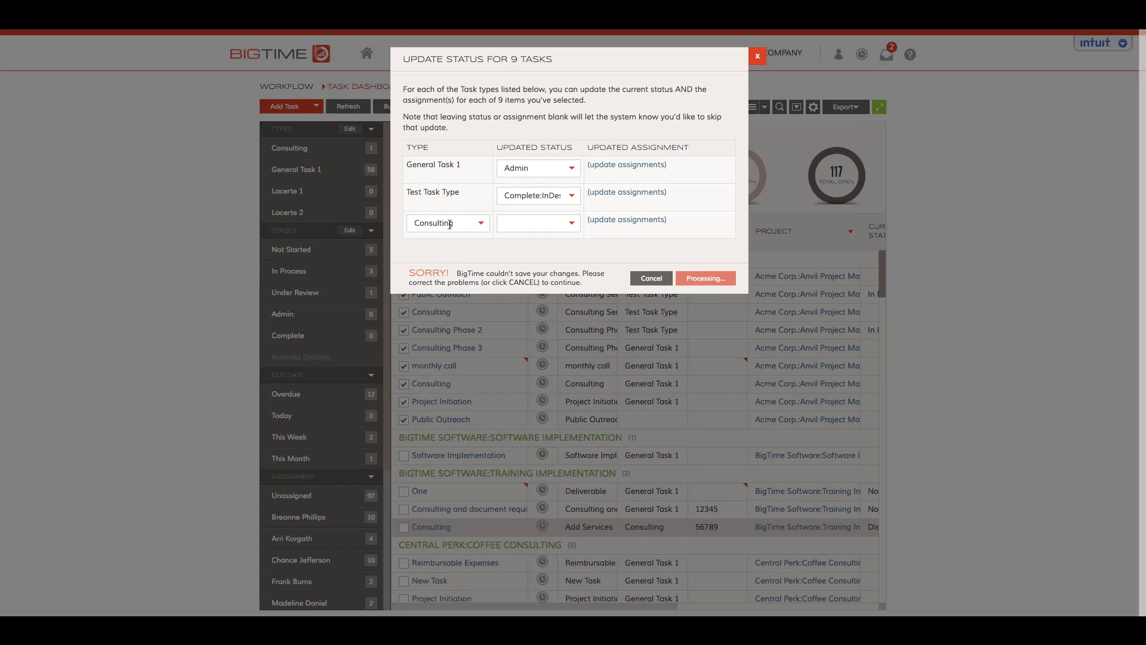
pyautogui.click(571, 224)
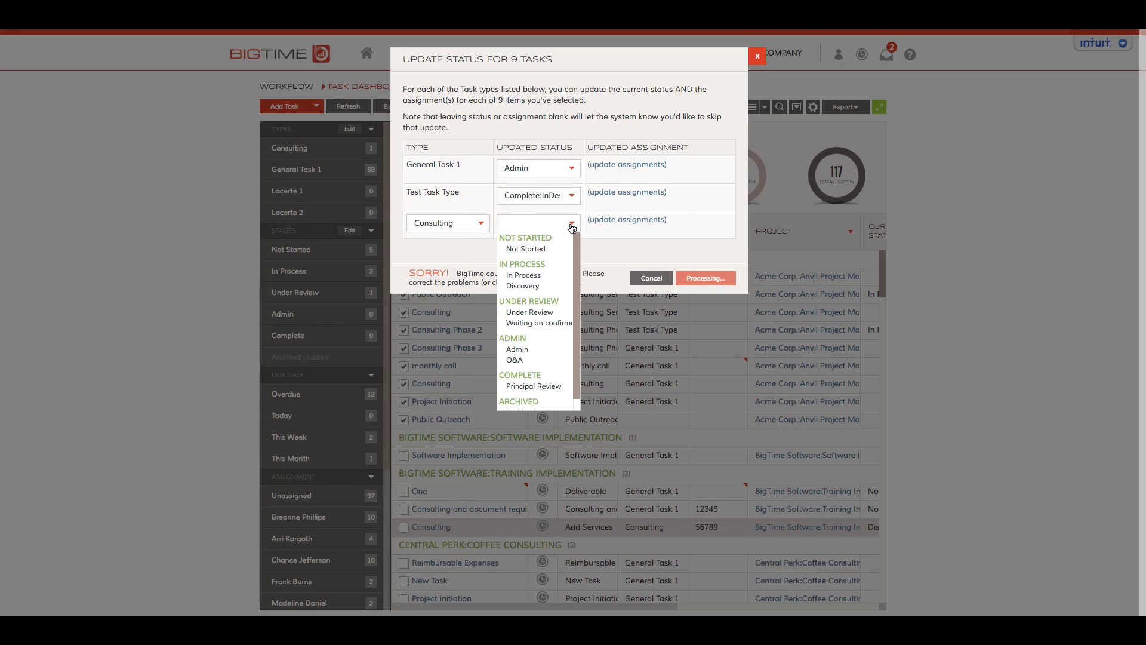
pyautogui.click(565, 322)
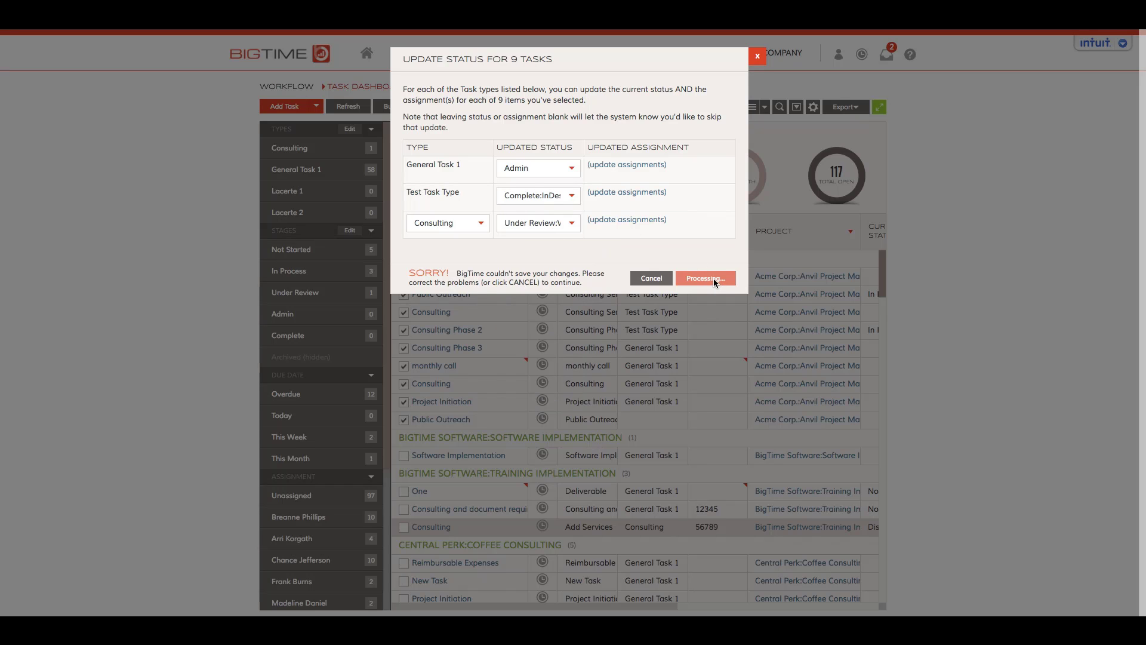
pyautogui.click(652, 279)
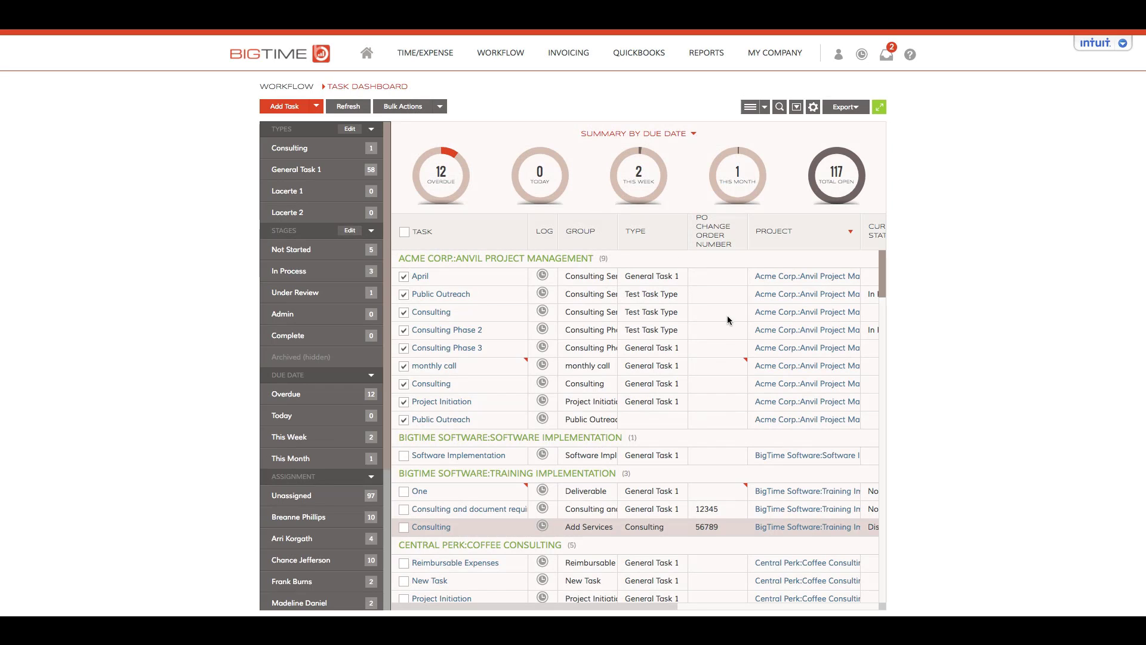
# Compare the task list grouped by task and by project, ending with the ungrouped Flat View
pyautogui.click(765, 106)
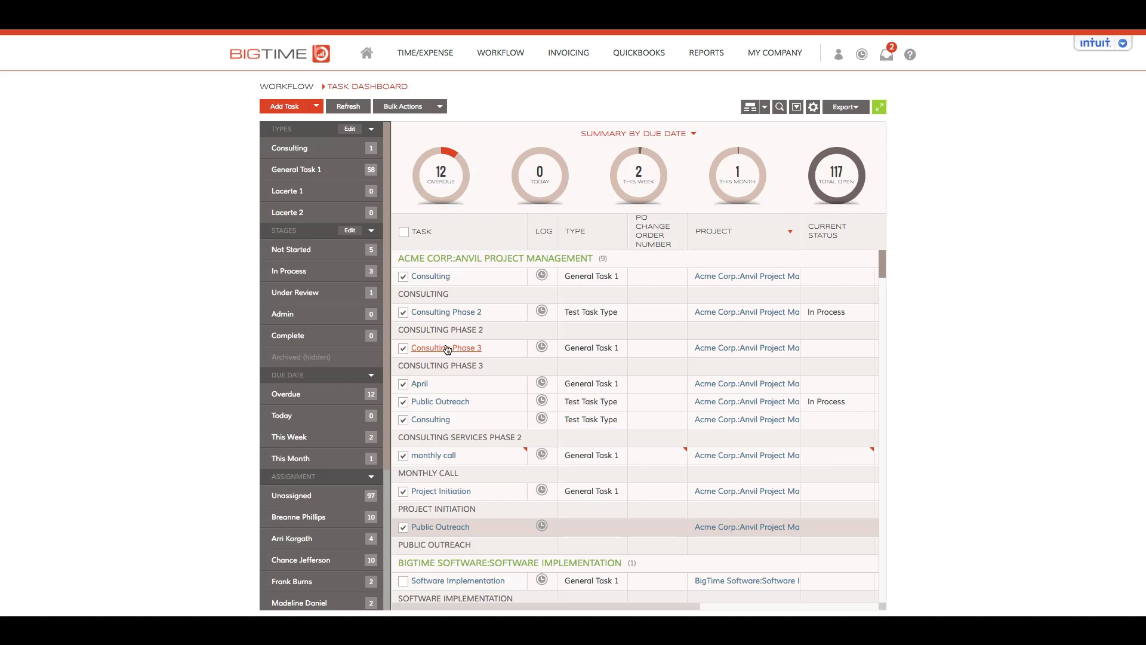
pyautogui.click(765, 108)
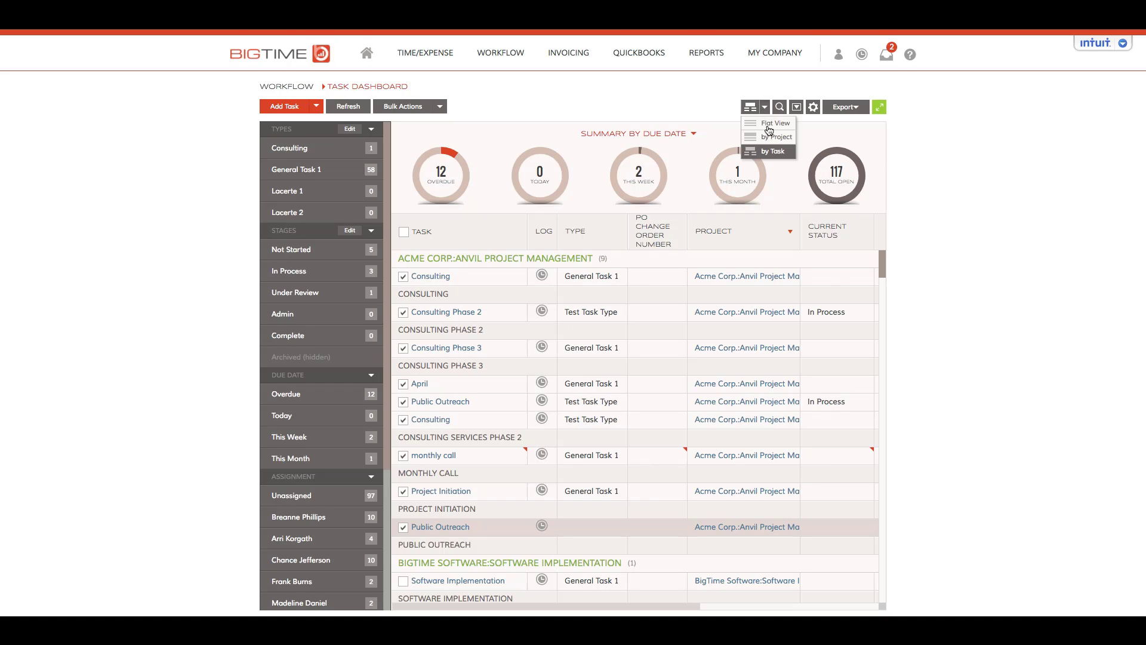
pyautogui.click(780, 139)
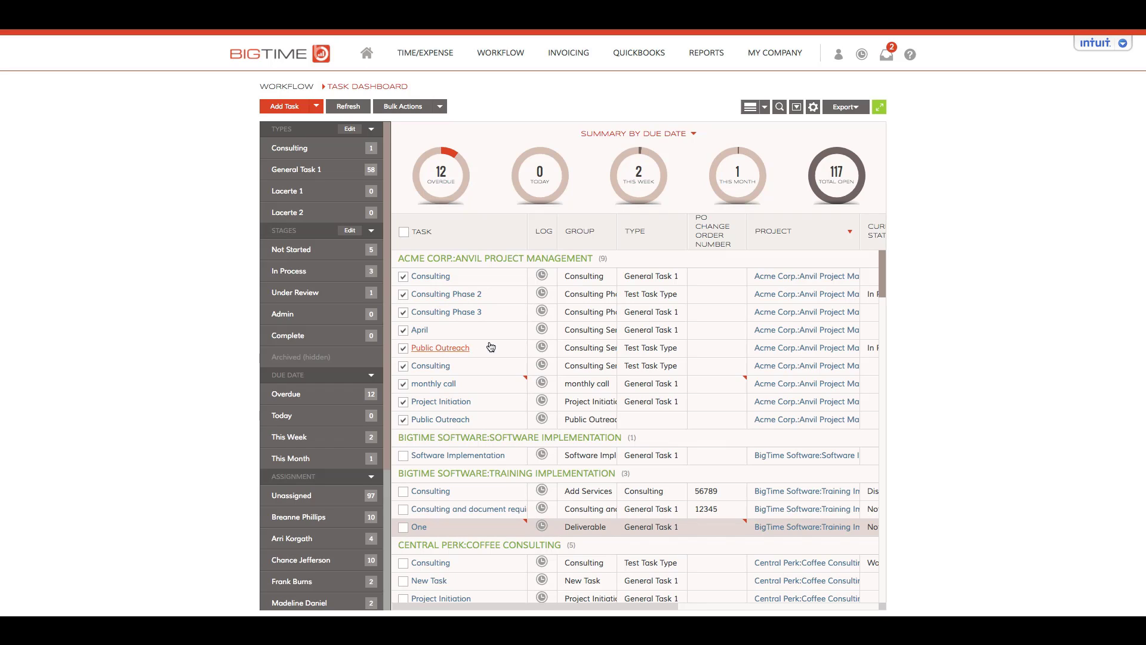
pyautogui.click(765, 107)
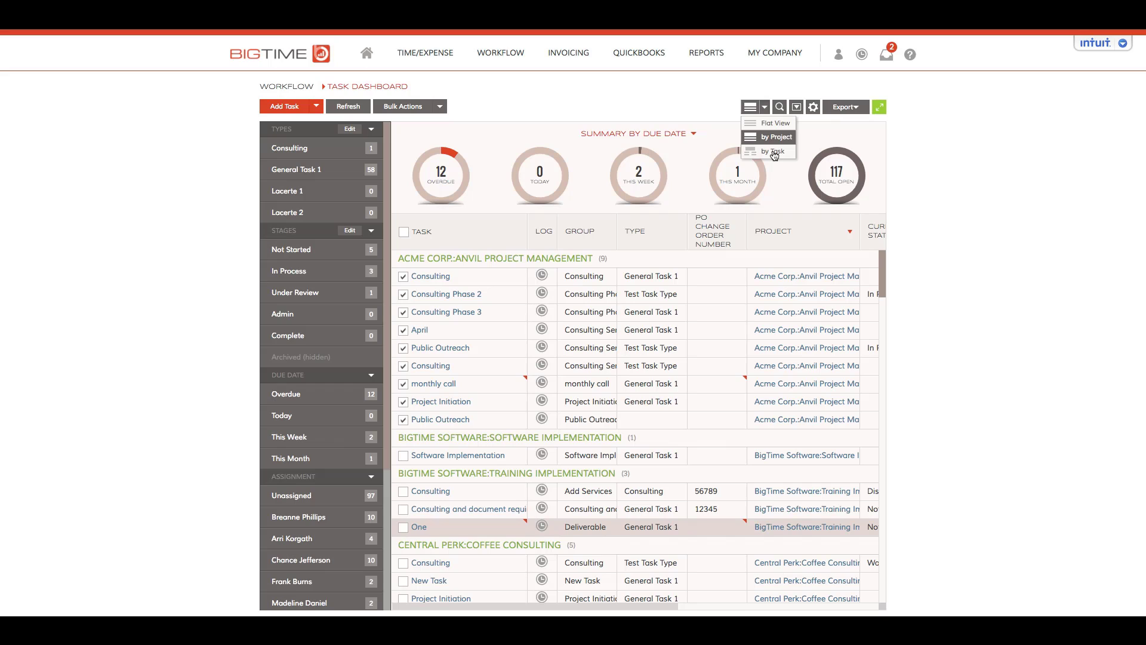
pyautogui.click(774, 152)
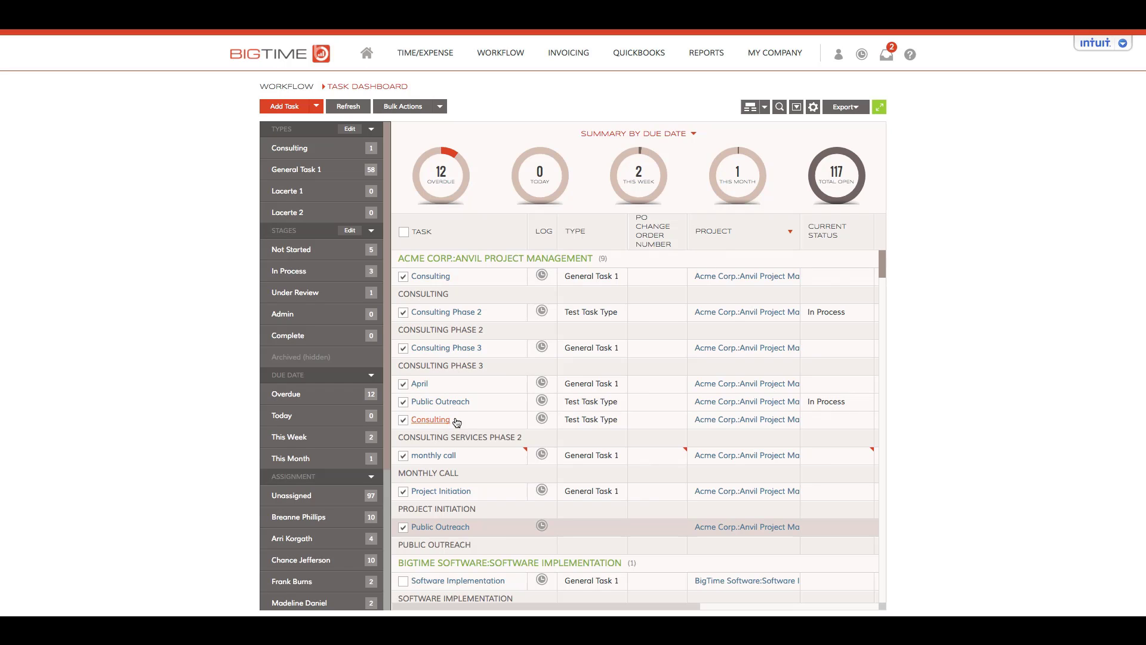
pyautogui.click(765, 108)
pyautogui.click(763, 124)
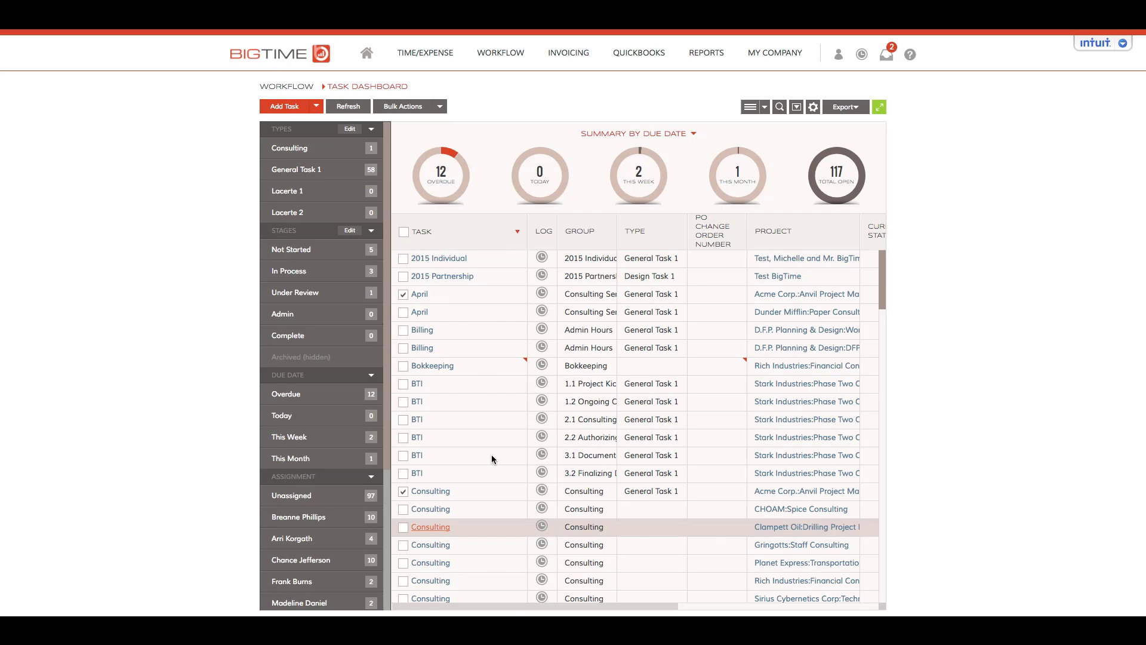
# Sort the task list by task name in both directions, by group, by type and finally by project
pyautogui.click(502, 234)
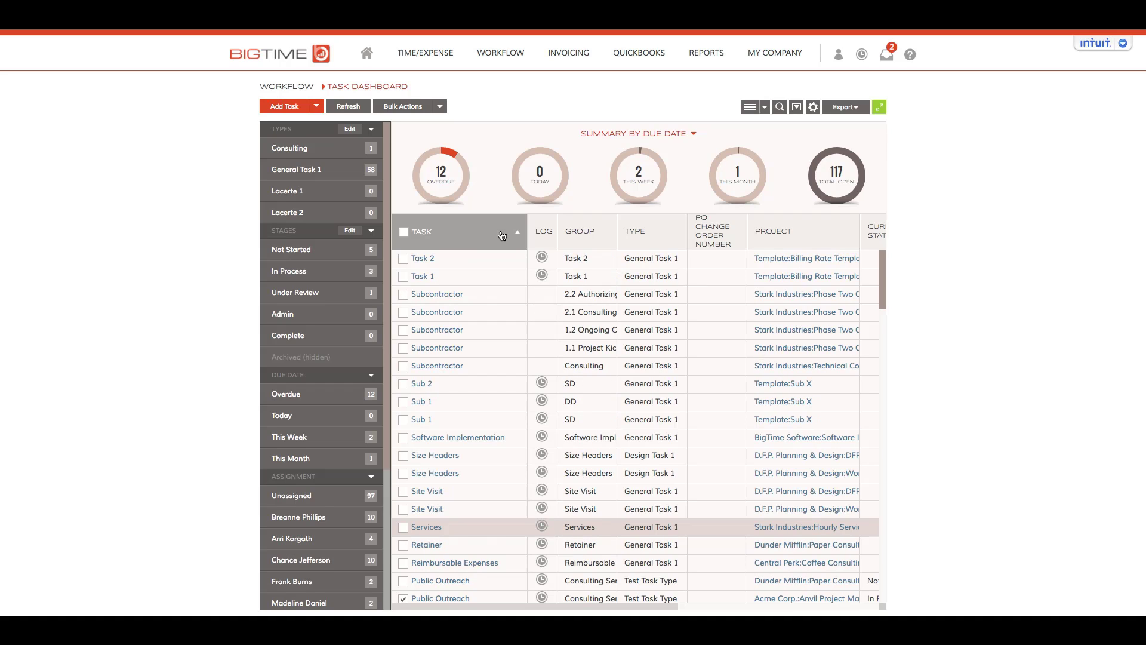
pyautogui.click(502, 235)
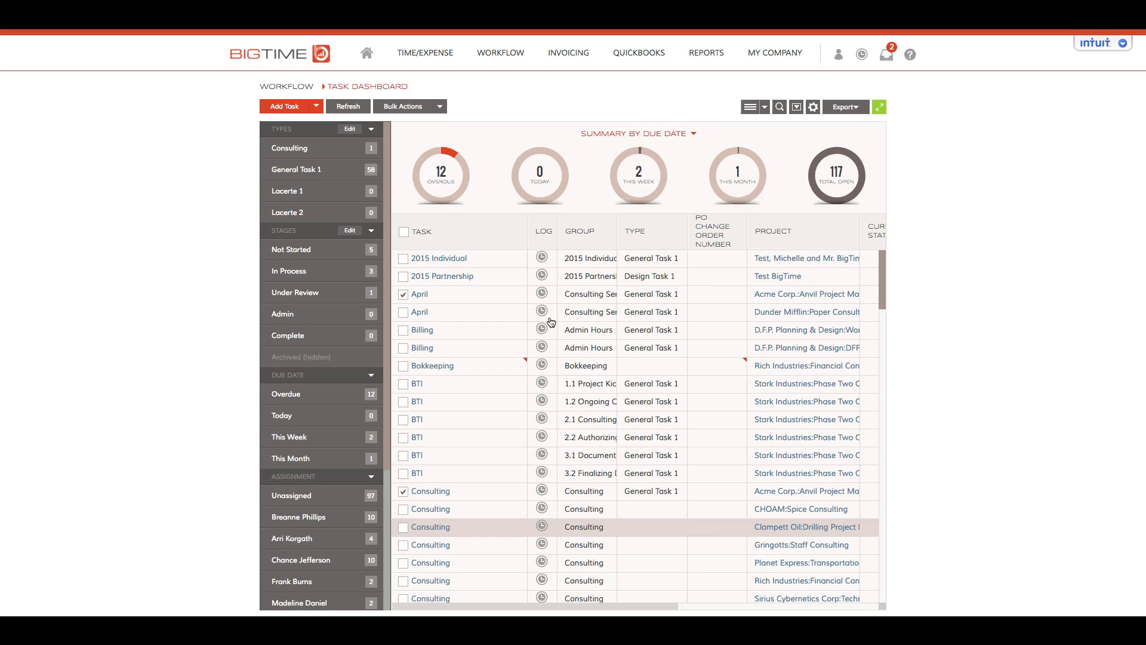
pyautogui.click(602, 237)
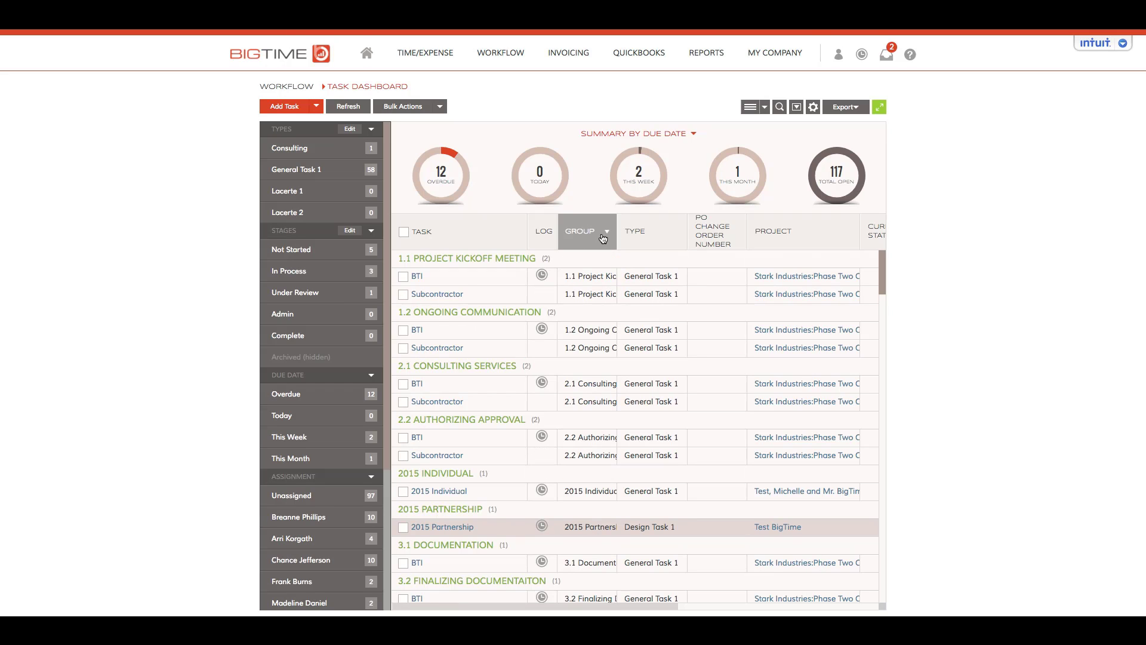
pyautogui.click(668, 241)
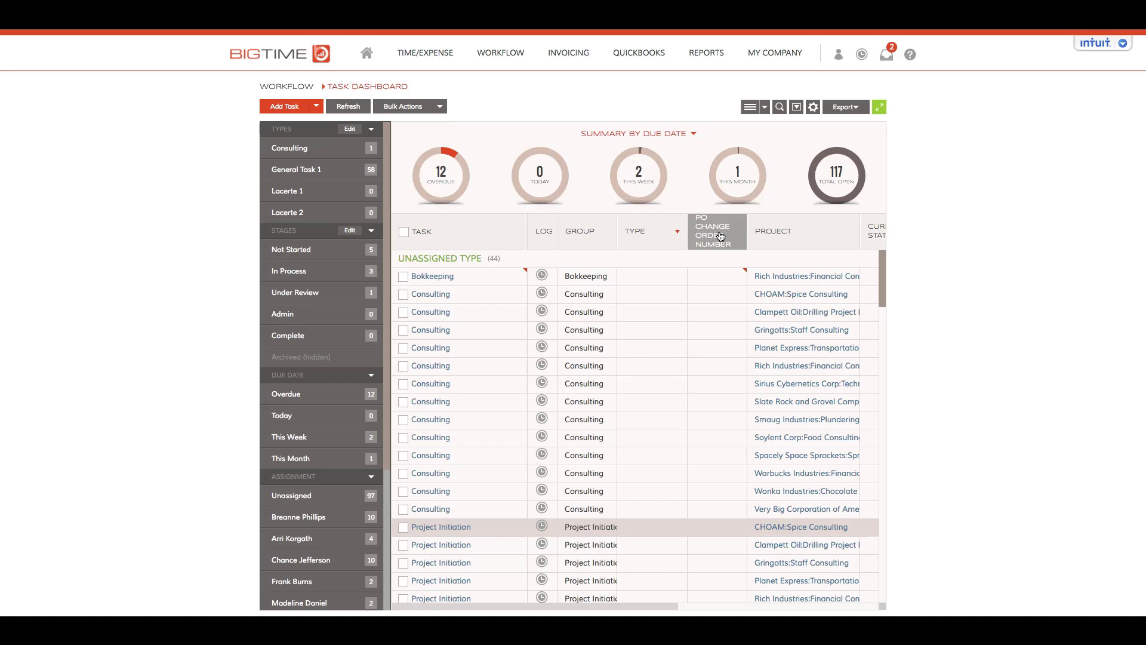
pyautogui.click(812, 241)
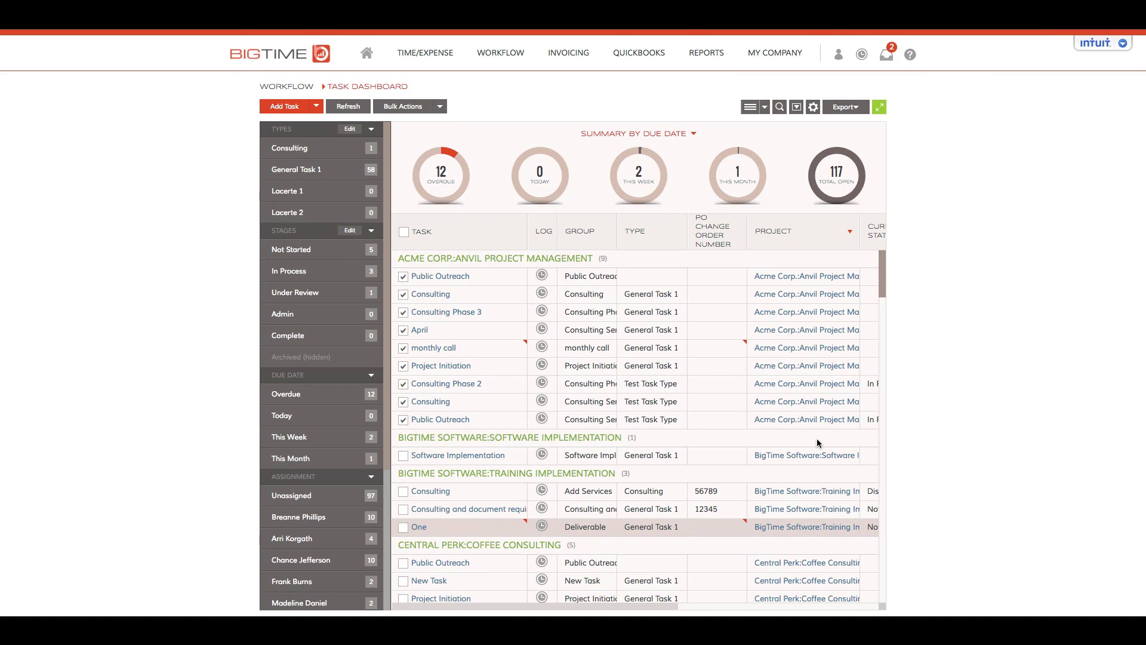
pyautogui.hscroll(4, 813, 448)
pyautogui.hscroll(4, 813, 445)
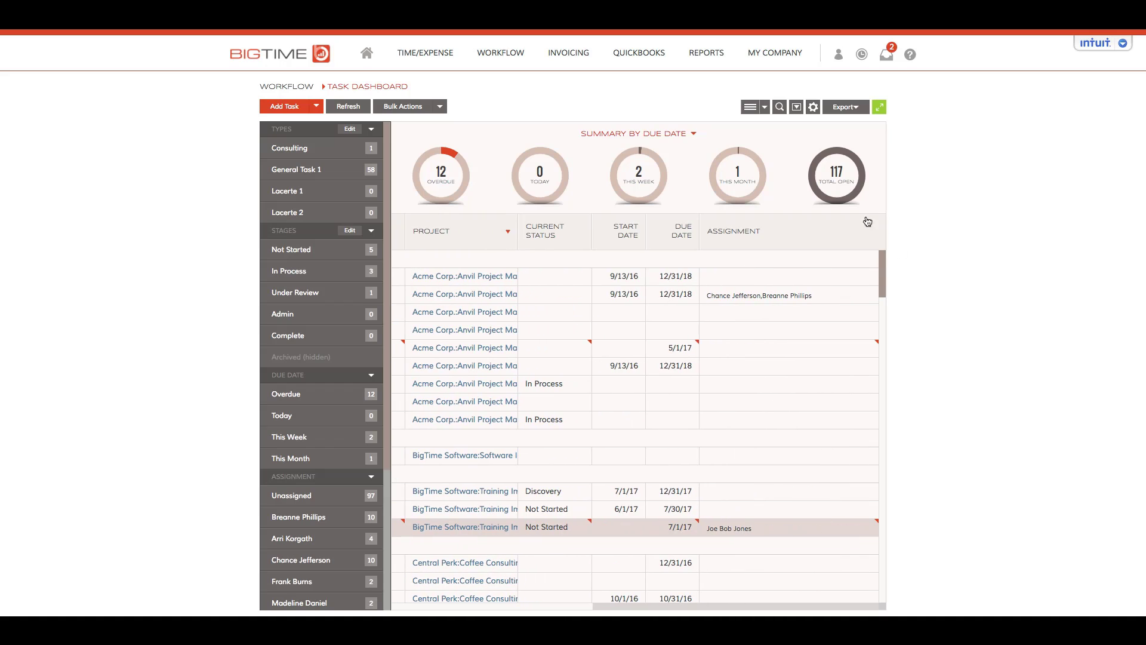
# Search the task list for "Stark", advance through several matches, and close the search
pyautogui.click(779, 107)
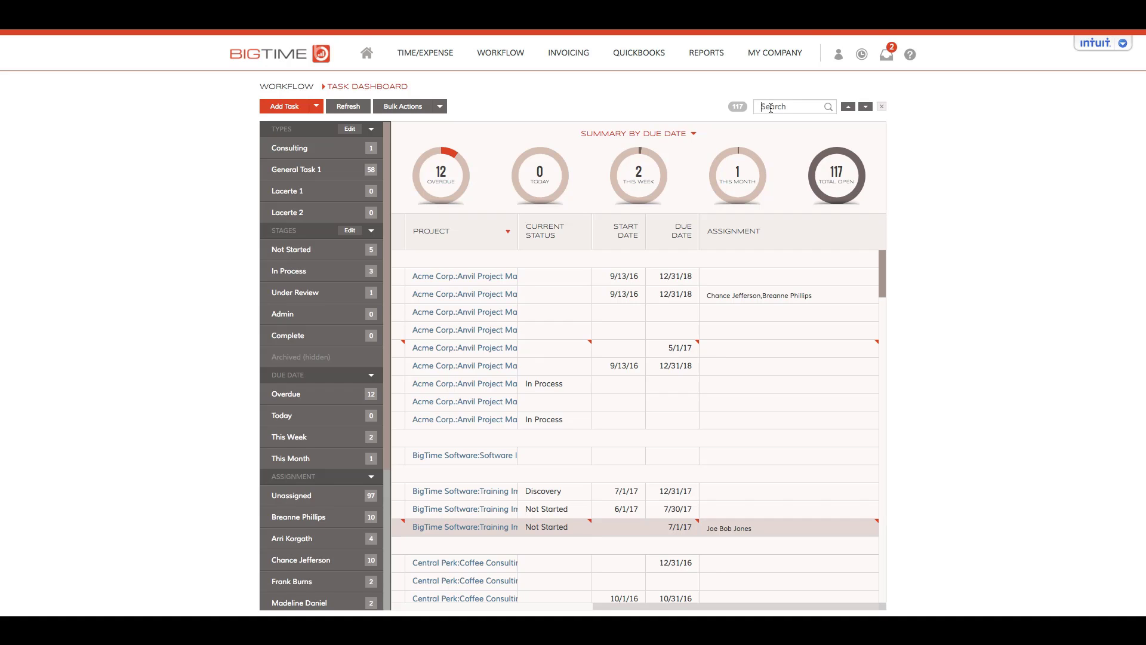
pyautogui.click(770, 107)
pyautogui.write('Stark')
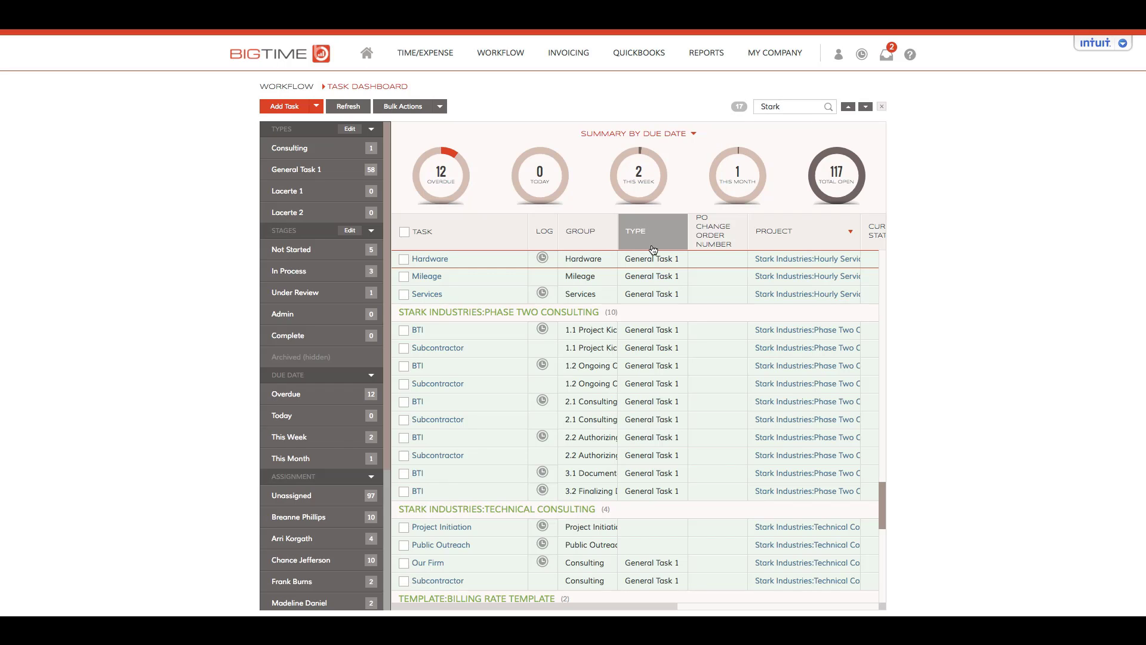
pyautogui.click(866, 111)
pyautogui.click(866, 112)
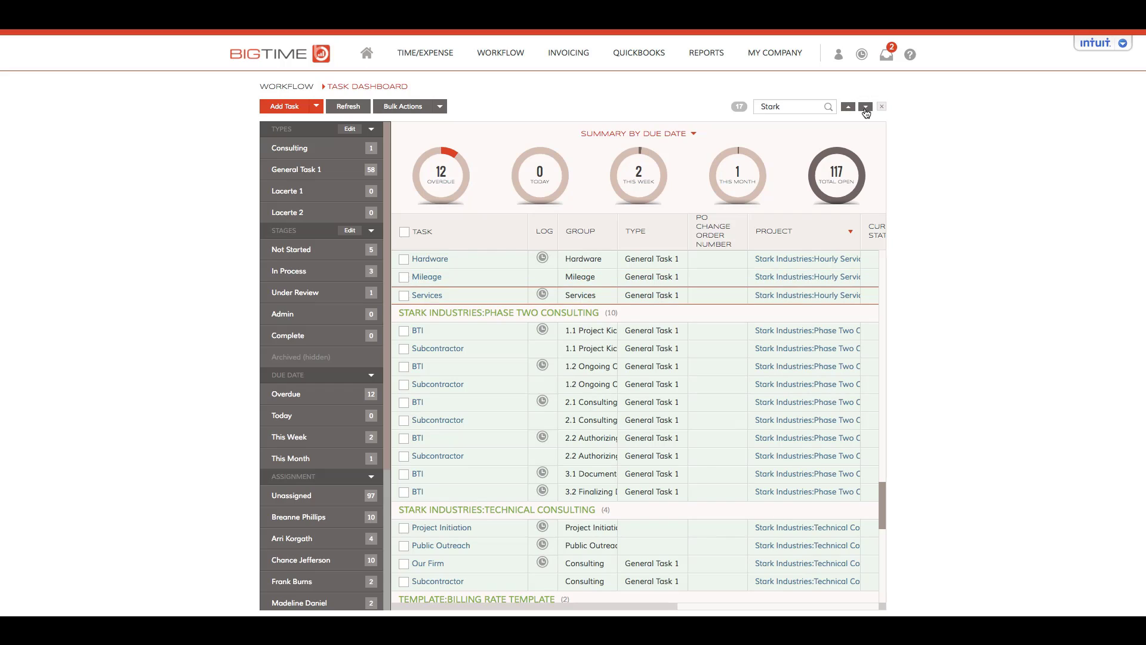
pyautogui.click(865, 111)
pyautogui.click(866, 111)
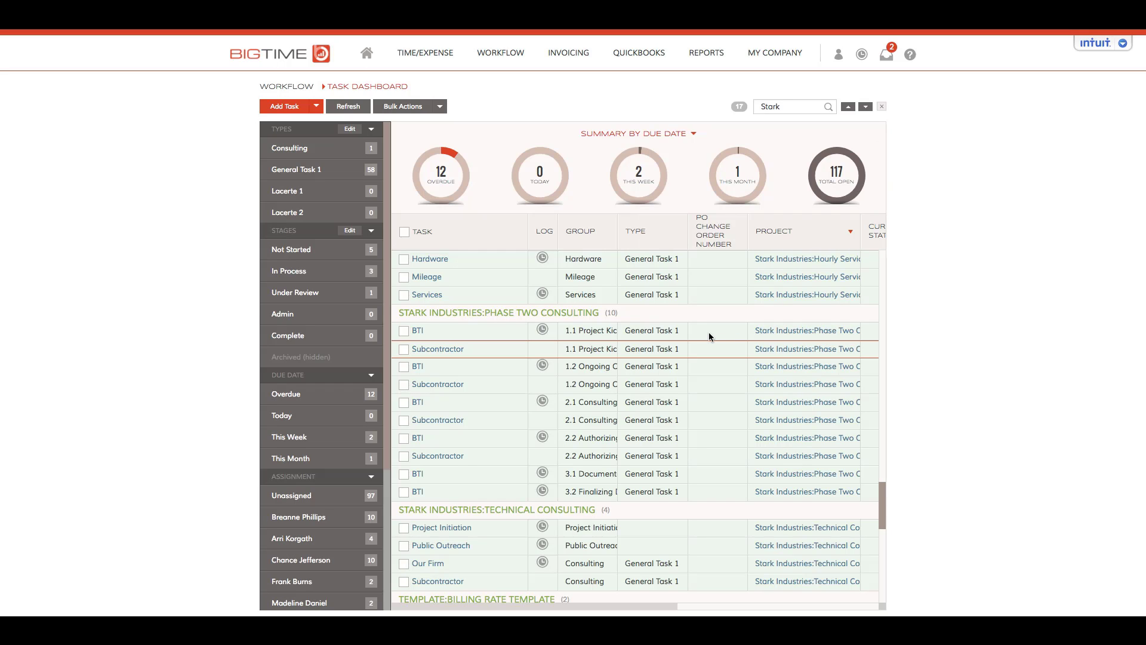
pyautogui.click(883, 107)
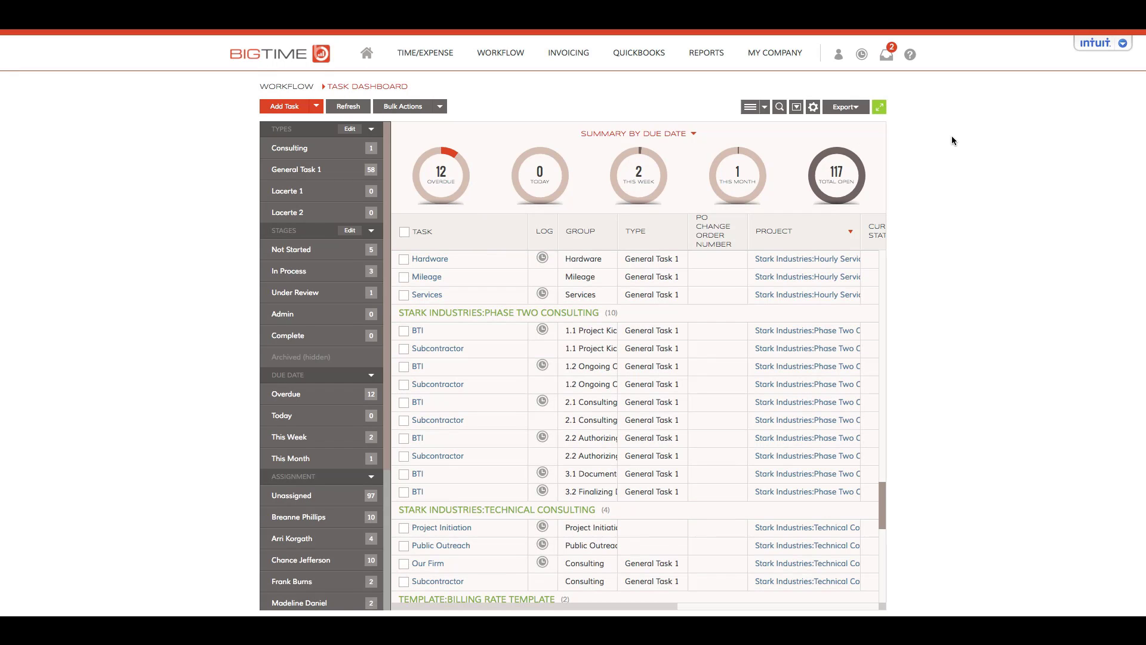
# Filter the task list to the Stark Industries projects Hourly Services, Phase Two Consulting and Technical Consulting
pyautogui.click(797, 109)
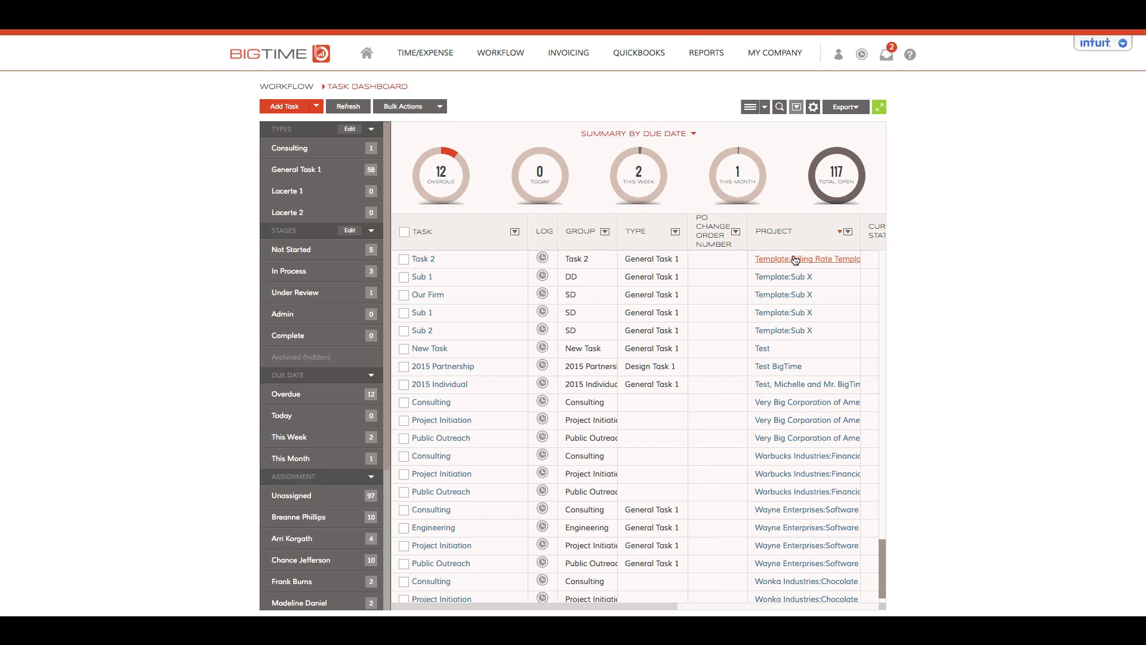
pyautogui.click(849, 232)
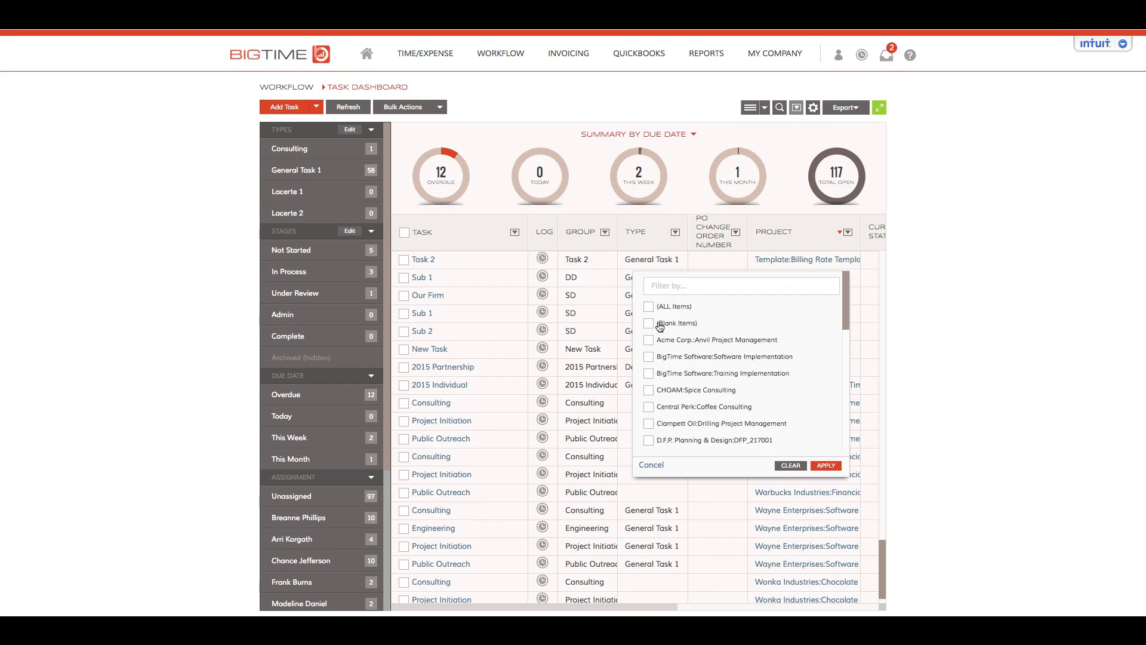
pyautogui.scroll(-3, 670, 355)
pyautogui.scroll(-3, 669, 364)
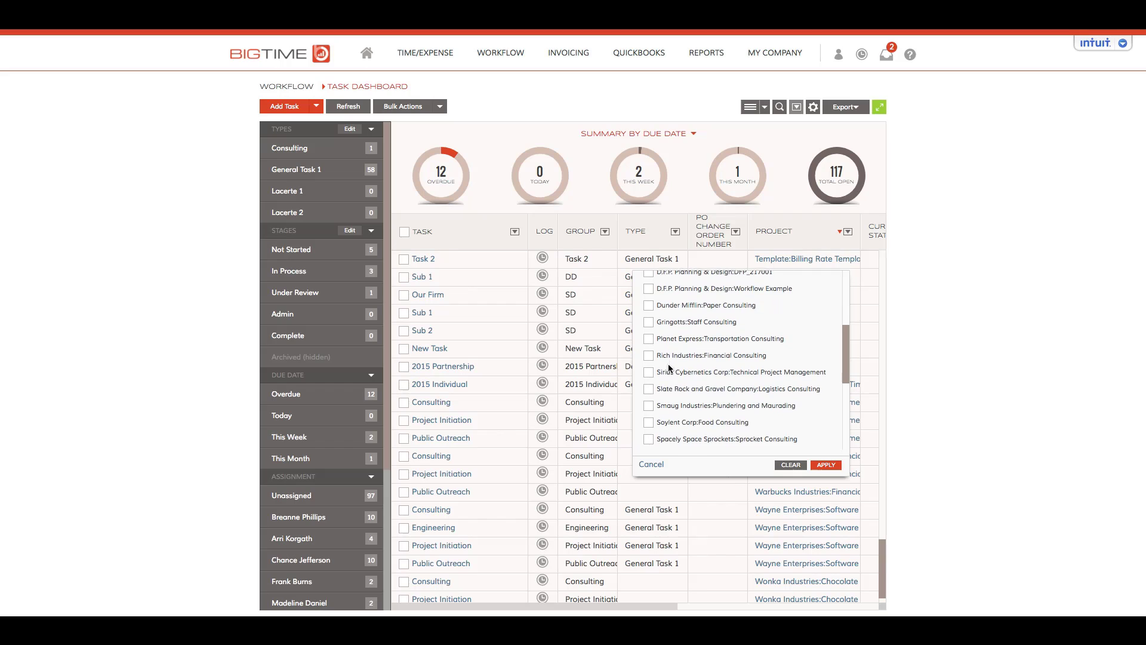
pyautogui.click(649, 386)
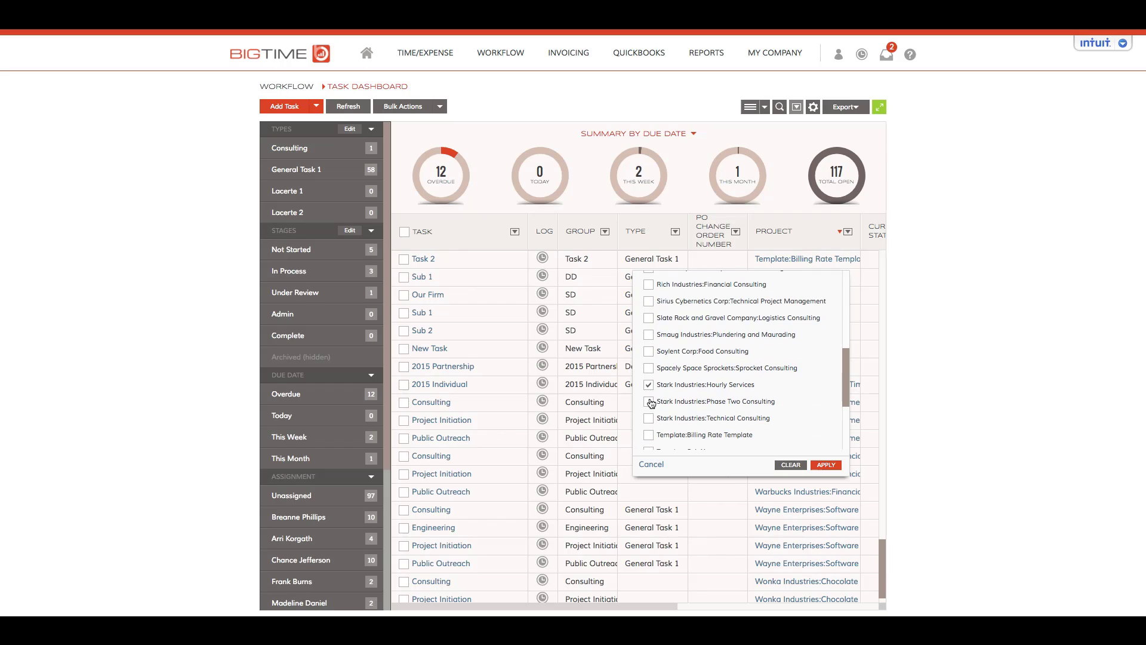
pyautogui.click(648, 402)
pyautogui.click(648, 417)
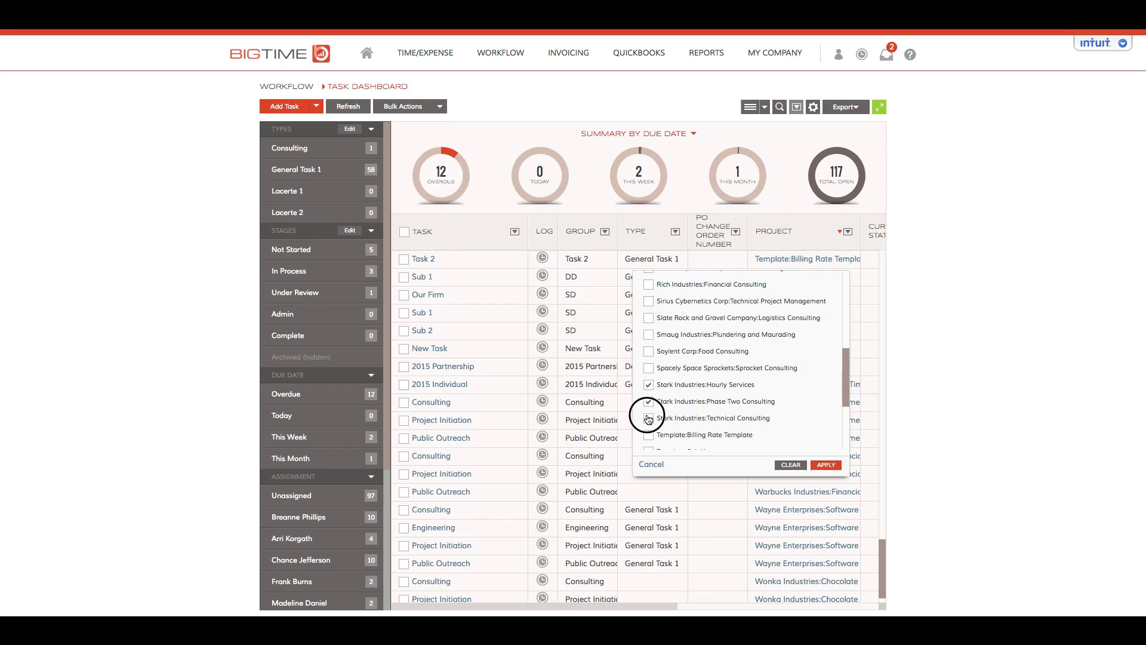
pyautogui.click(828, 466)
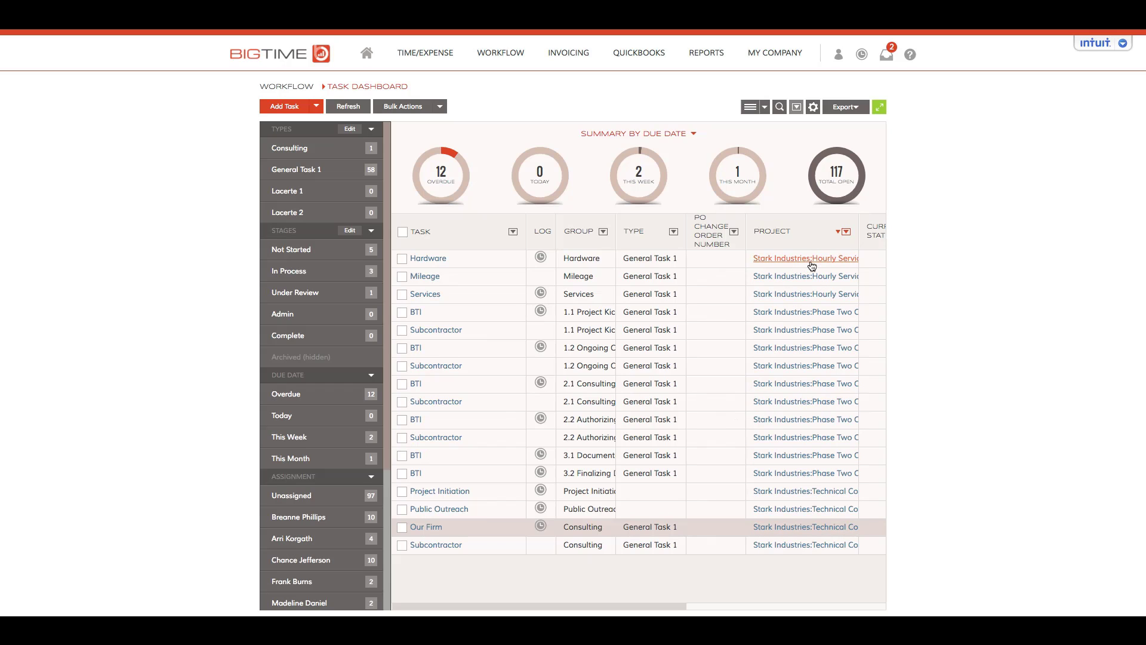
# Clear the project filter and turn off the column filters
pyautogui.click(847, 232)
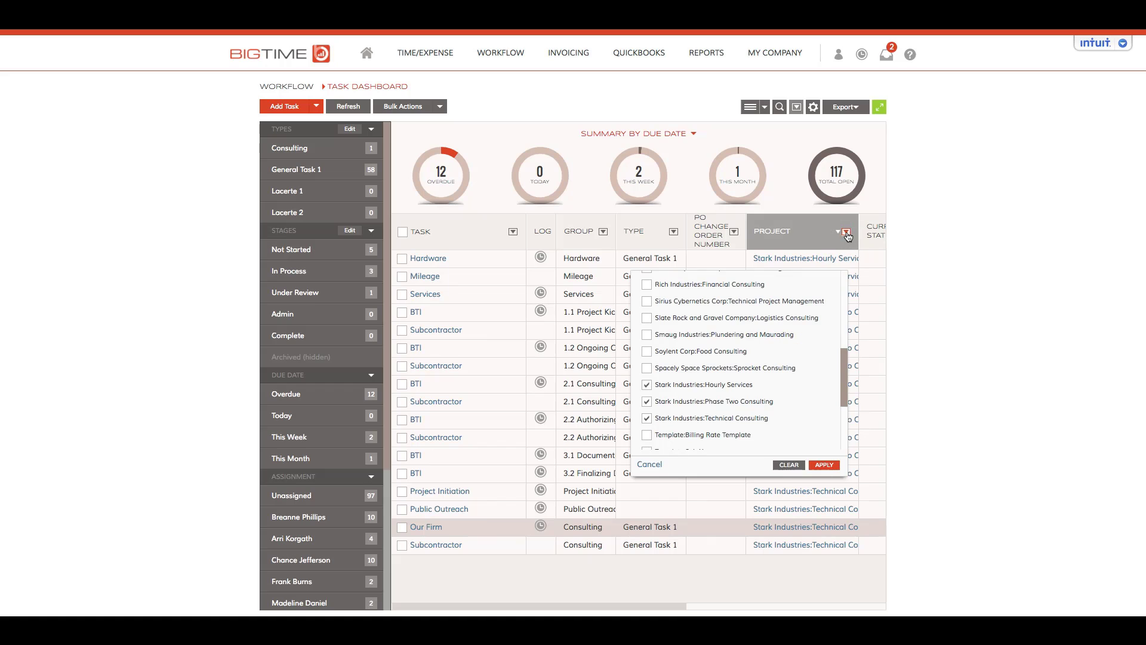
pyautogui.click(783, 465)
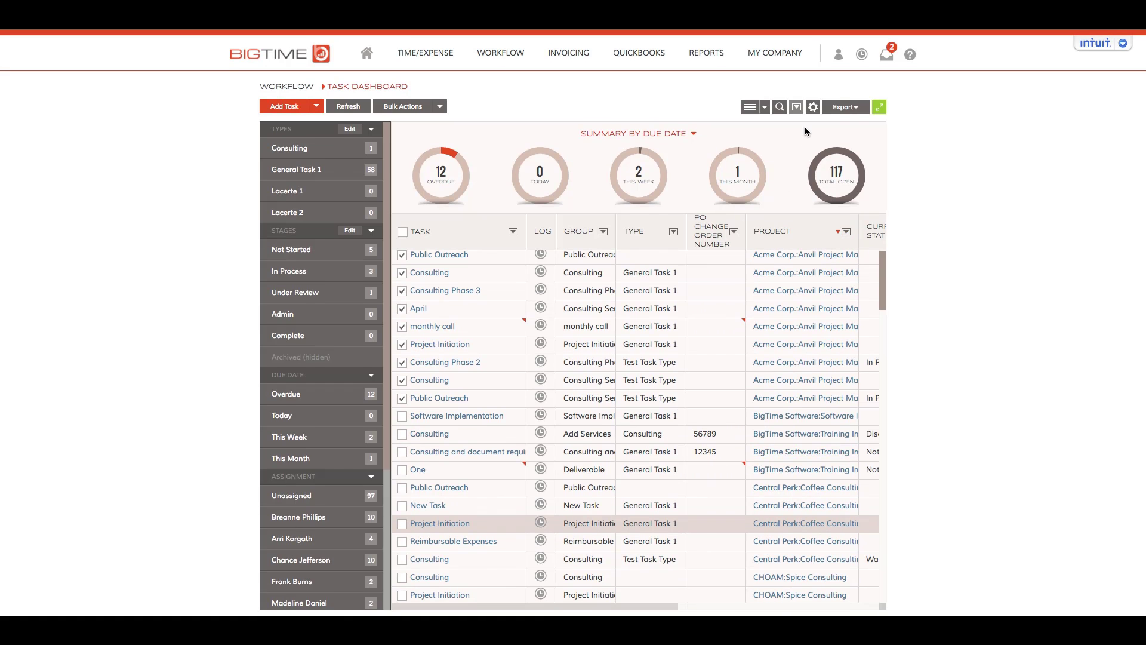
pyautogui.click(797, 109)
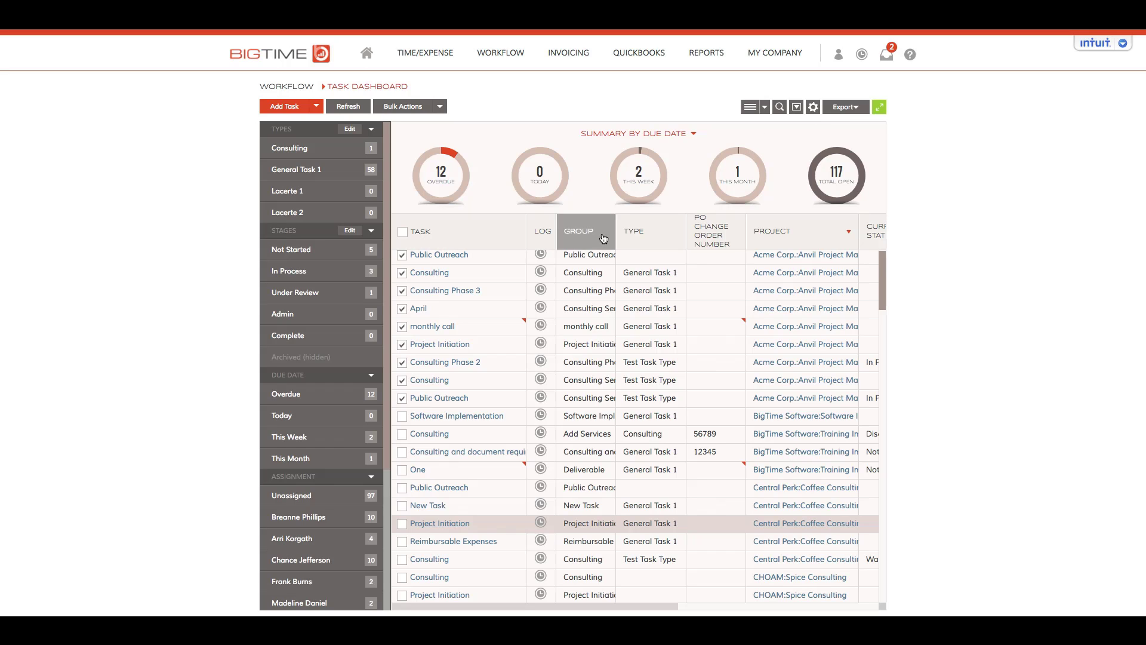
# Remove the Start Date and PO Change Order Number columns from the task list
pyautogui.click(814, 109)
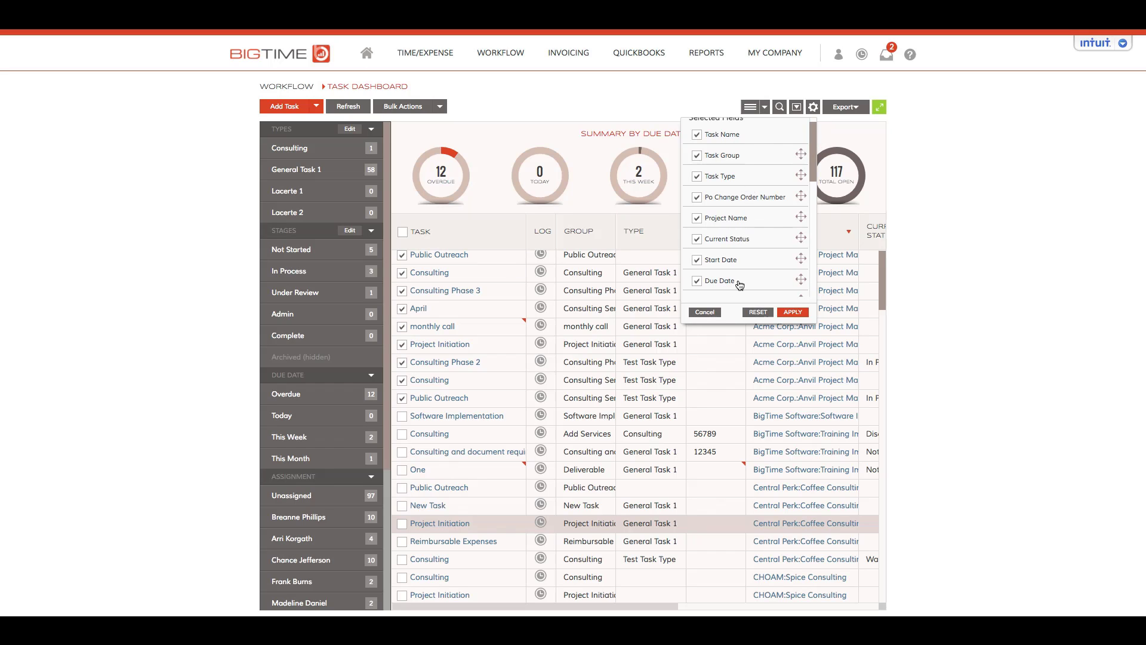
pyautogui.scroll(-2, 812, 170)
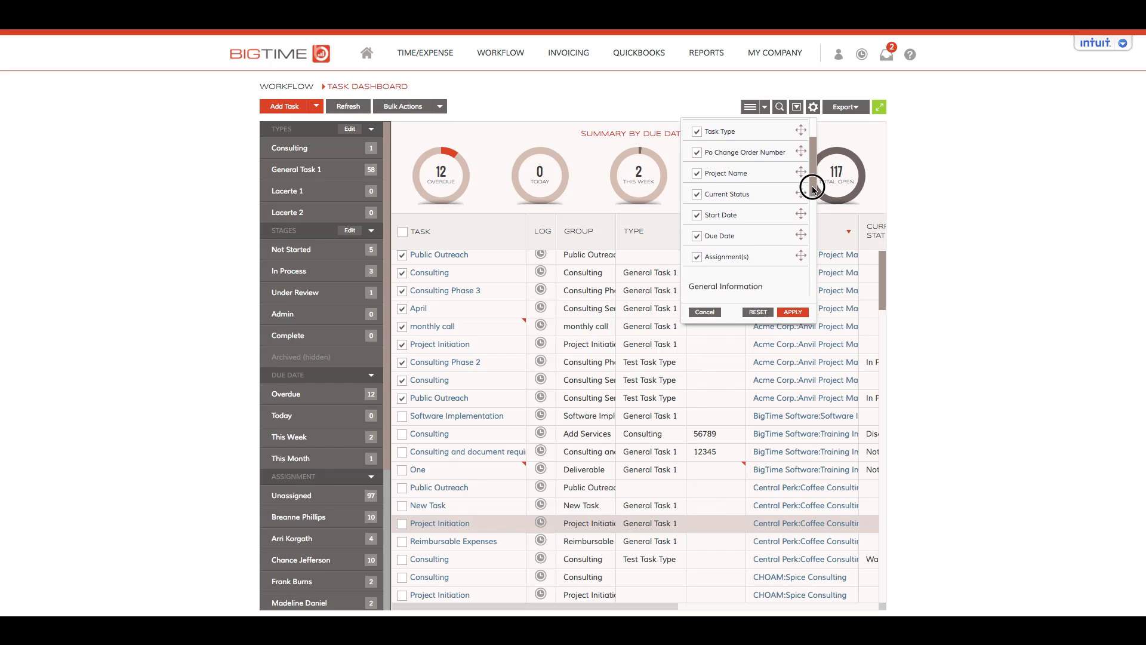
pyautogui.click(697, 214)
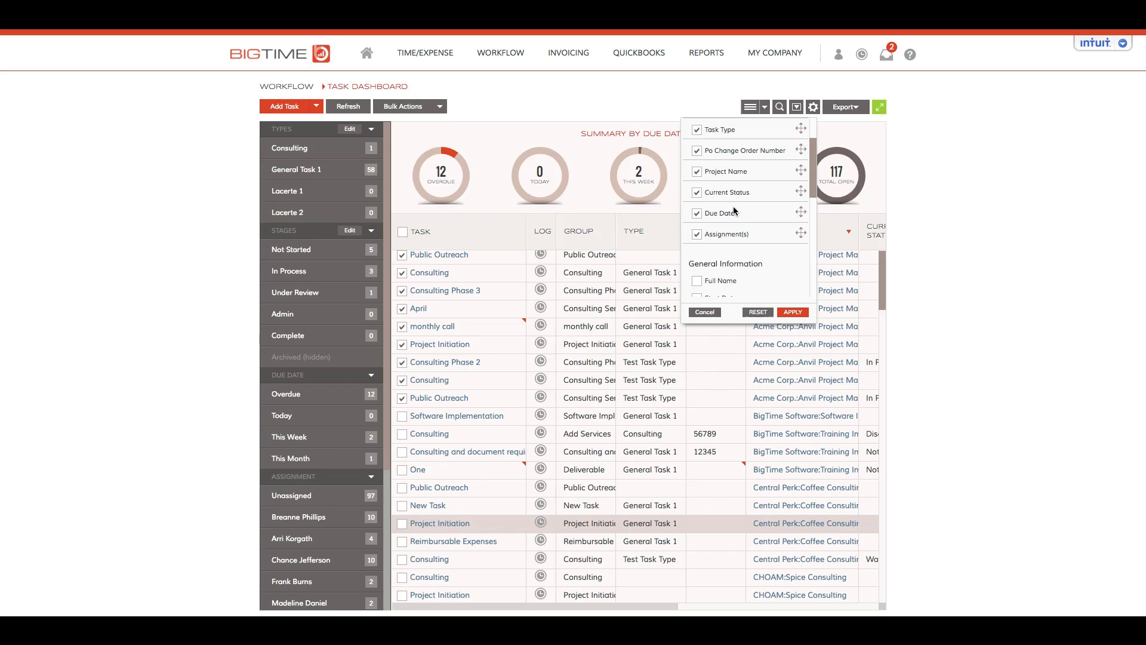
pyautogui.scroll(2, 736, 215)
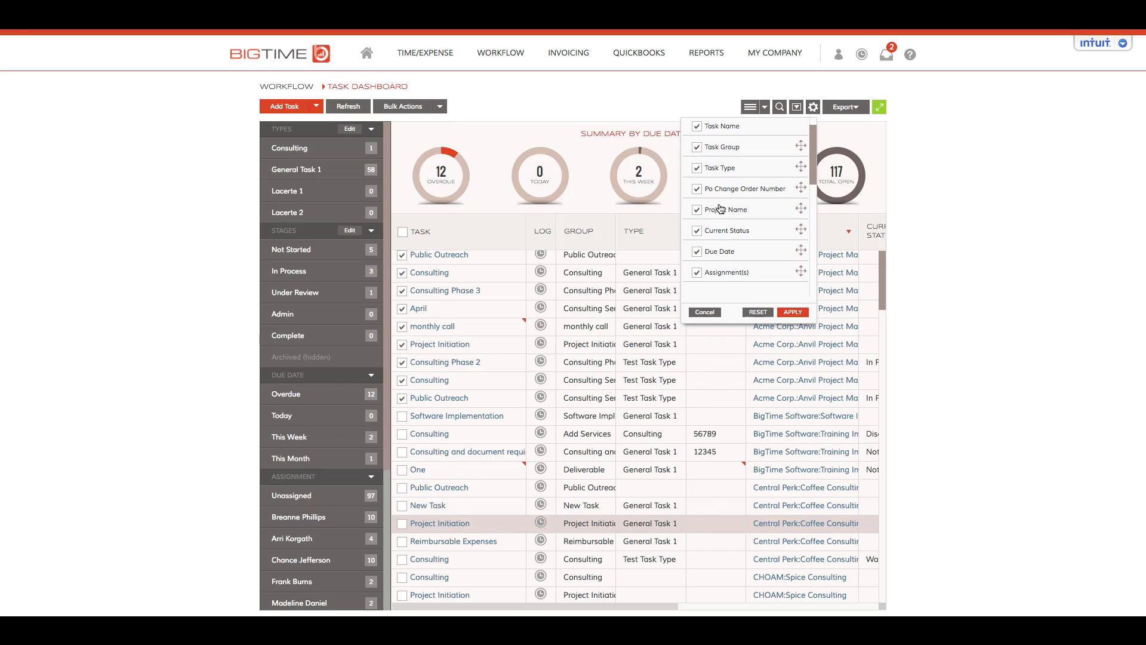
pyautogui.click(698, 190)
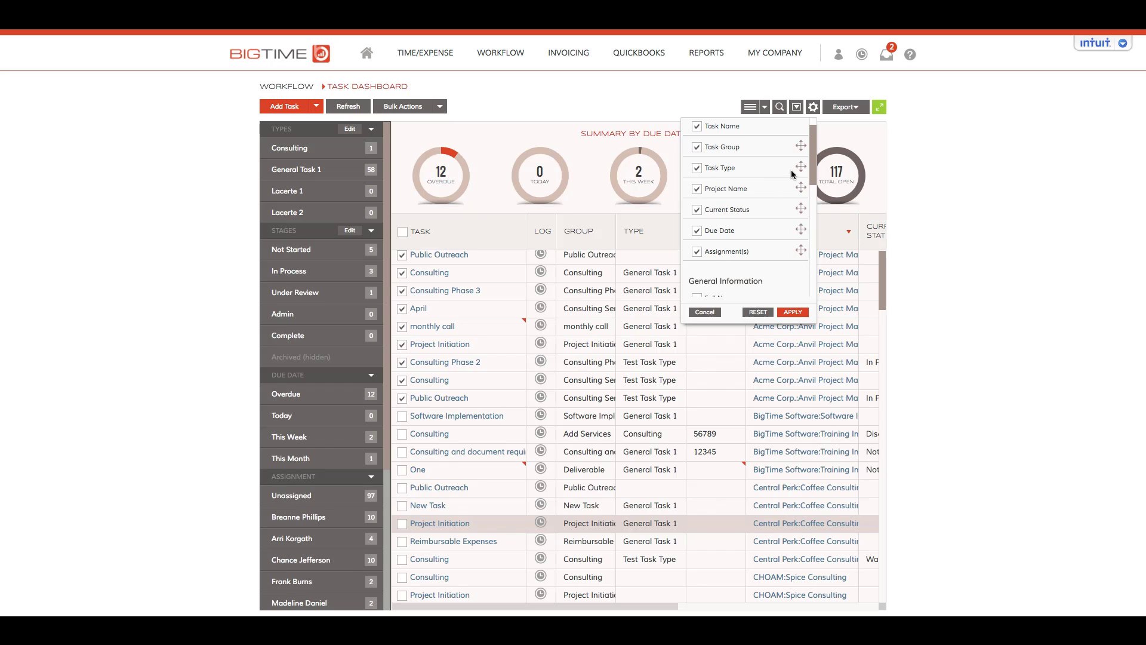
pyautogui.click(794, 312)
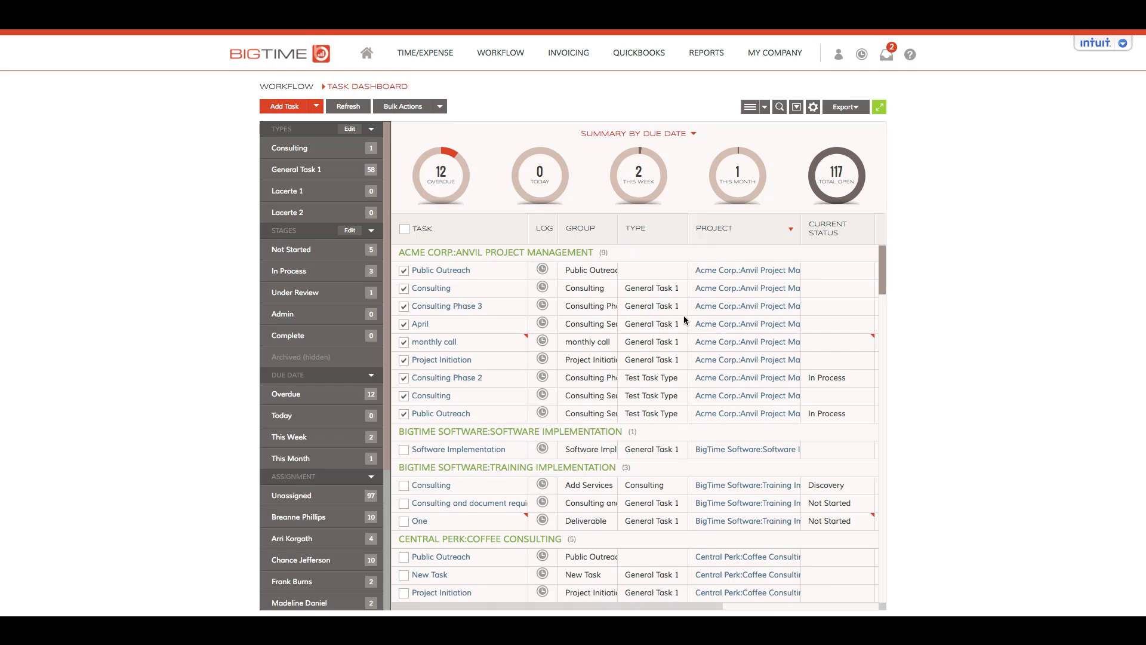
pyautogui.hscroll(5, 619, 279)
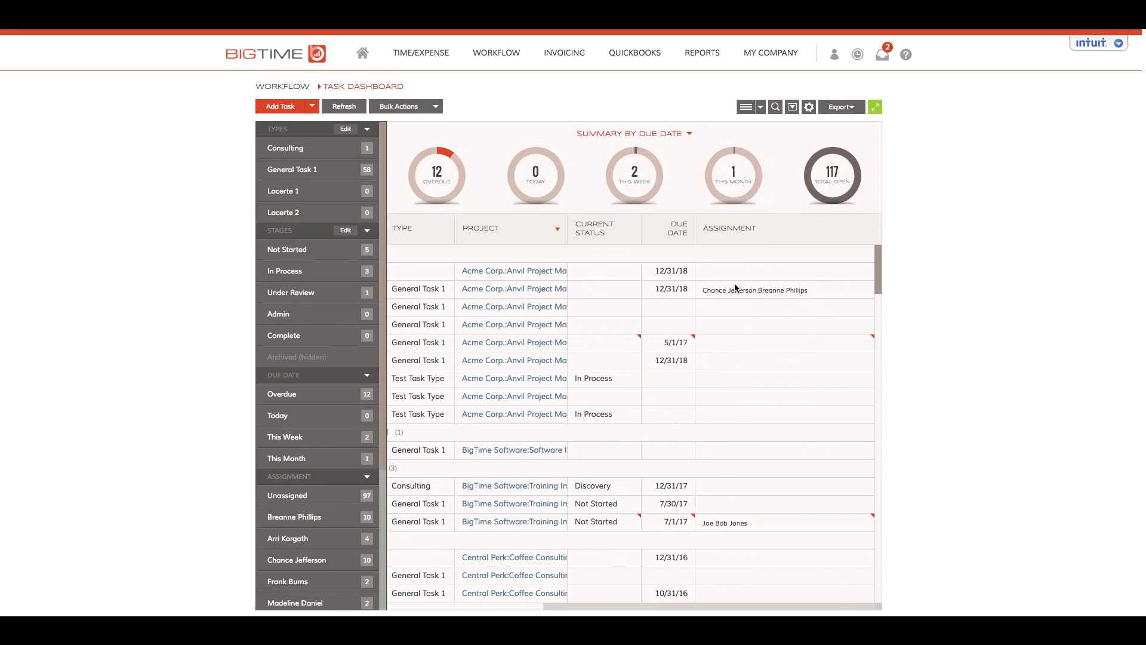
pyautogui.hscroll(-5, 723, 279)
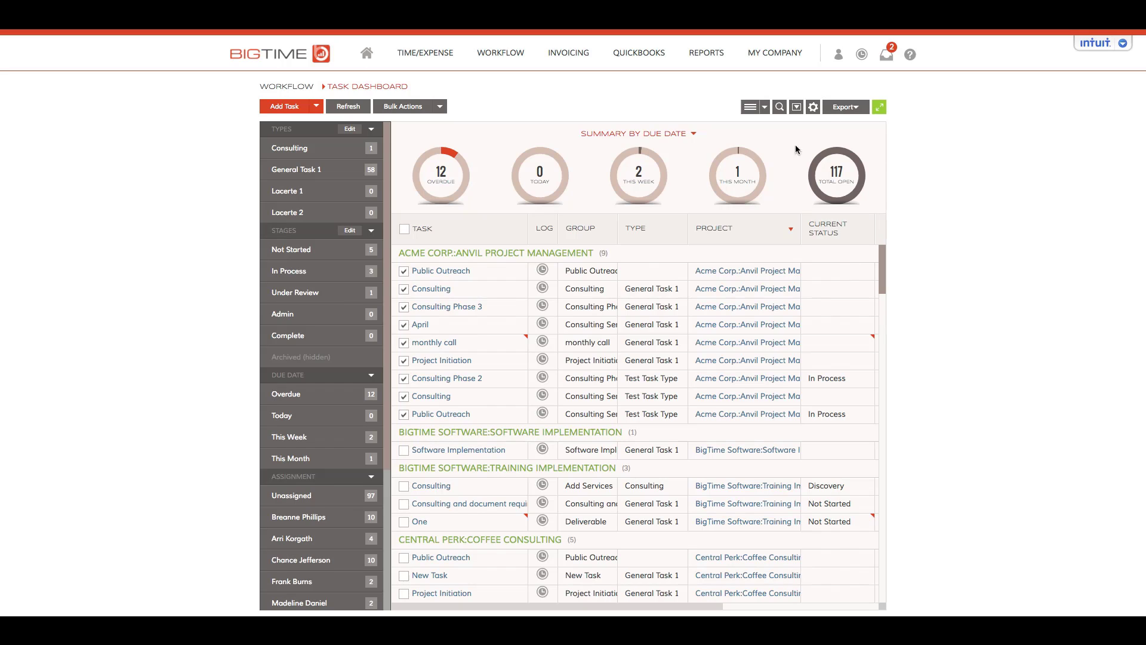
# Check the task list's export formats, then expand the dashboard to full width and restore its normal size
pyautogui.click(858, 108)
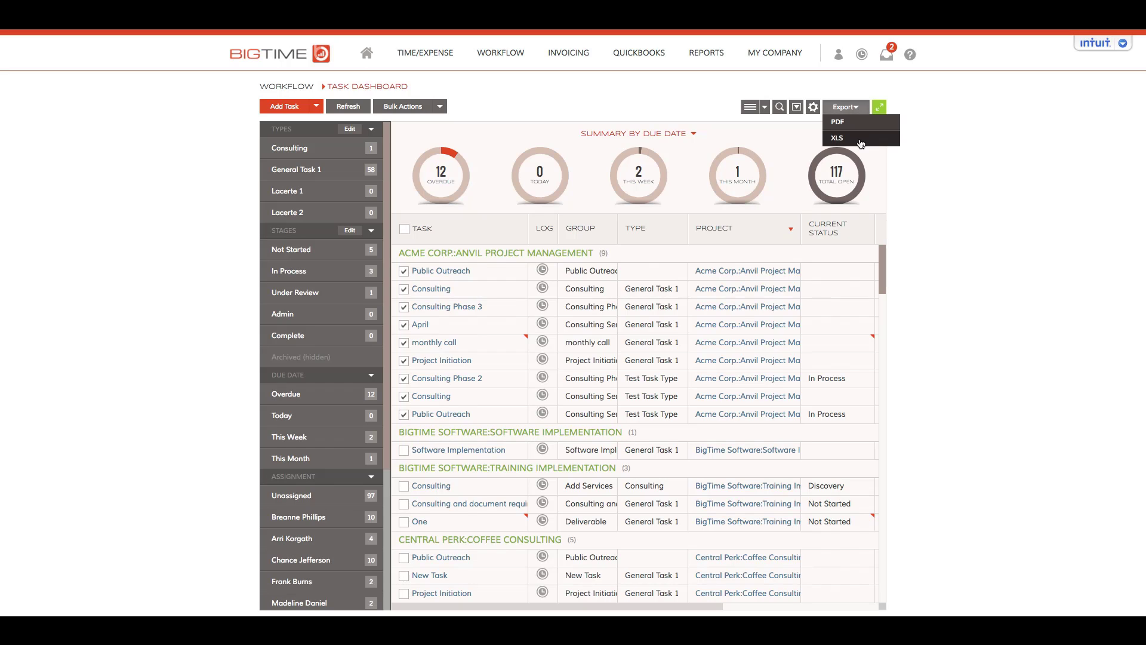
pyautogui.click(996, 179)
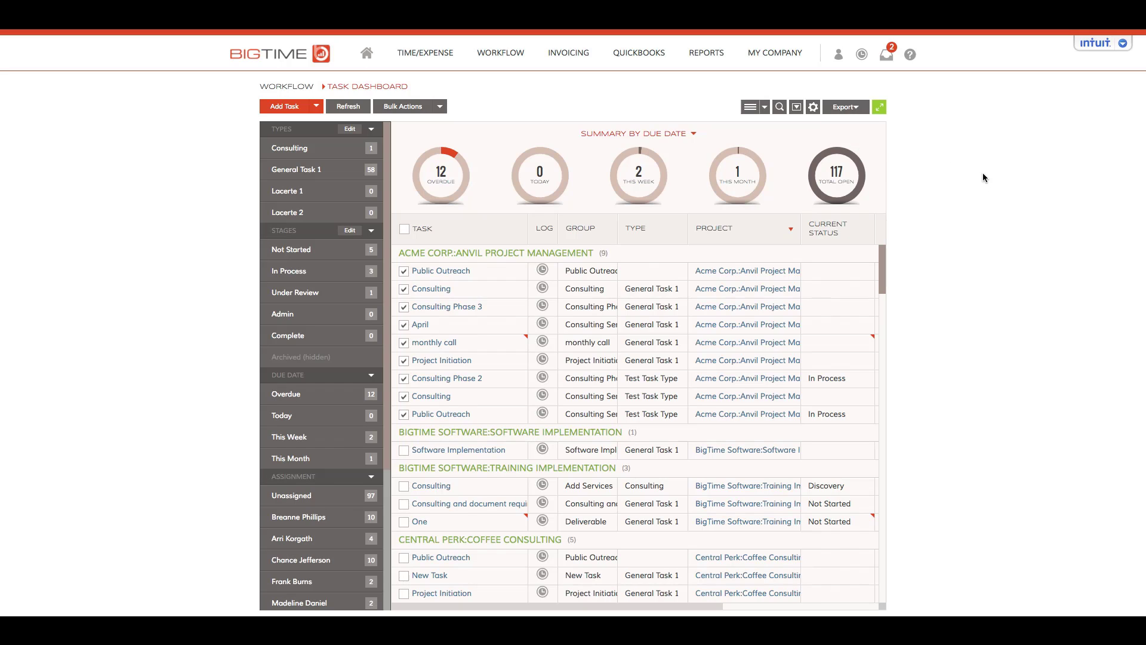
pyautogui.click(880, 108)
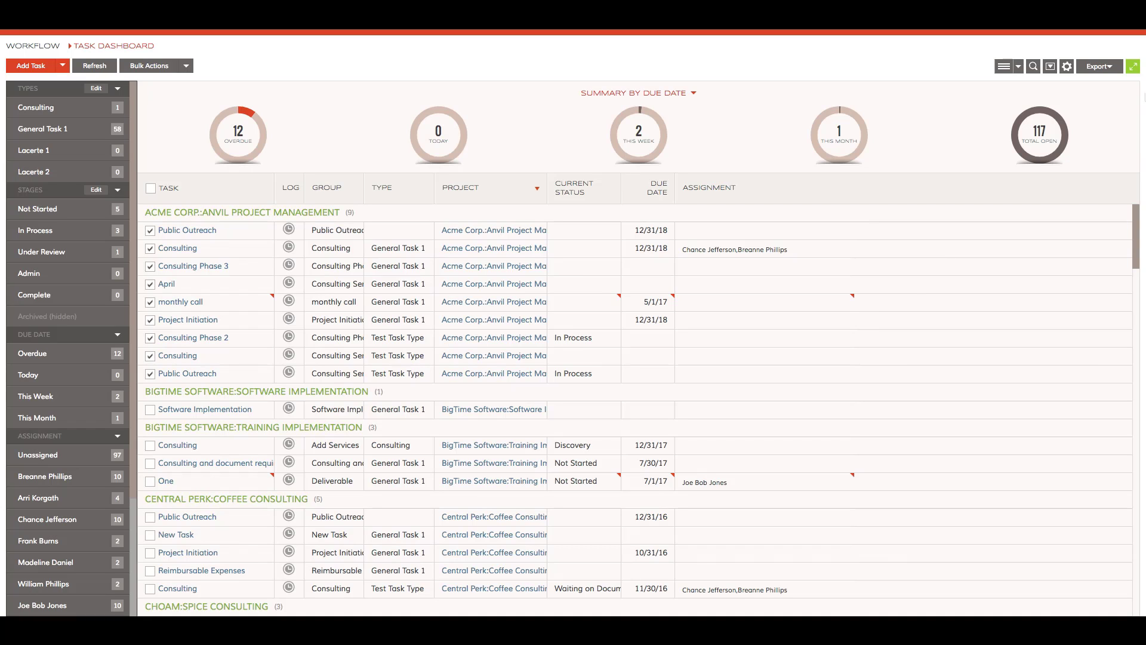
pyautogui.click(1133, 68)
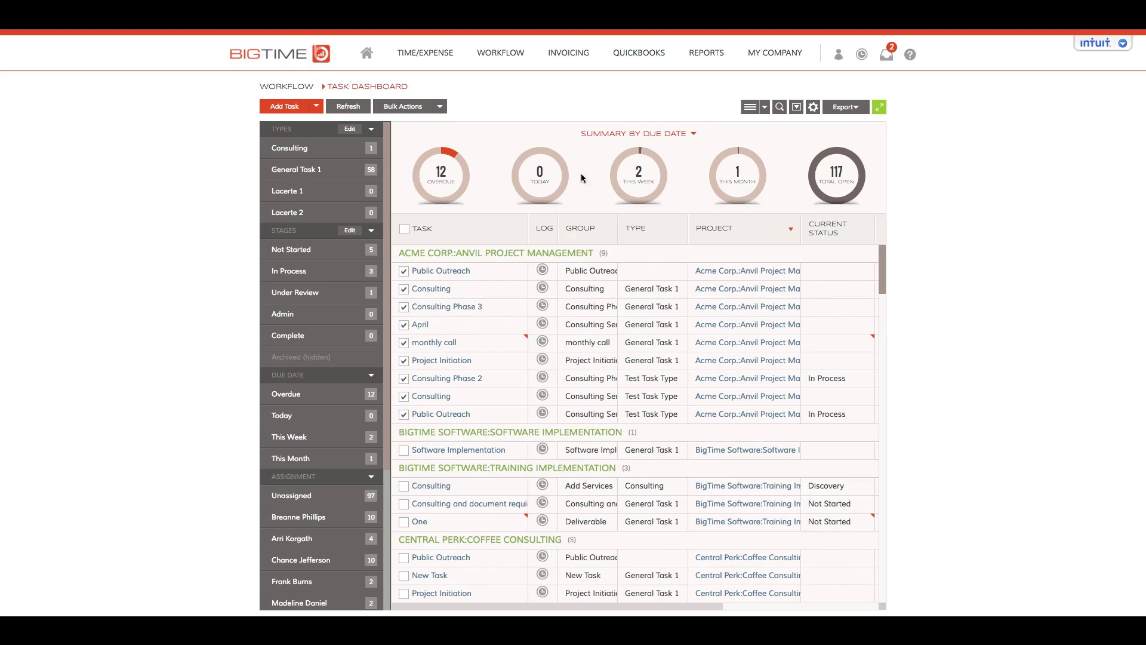
# Choose the summary by due date and limit the task list to overdue tasks
pyautogui.click(695, 135)
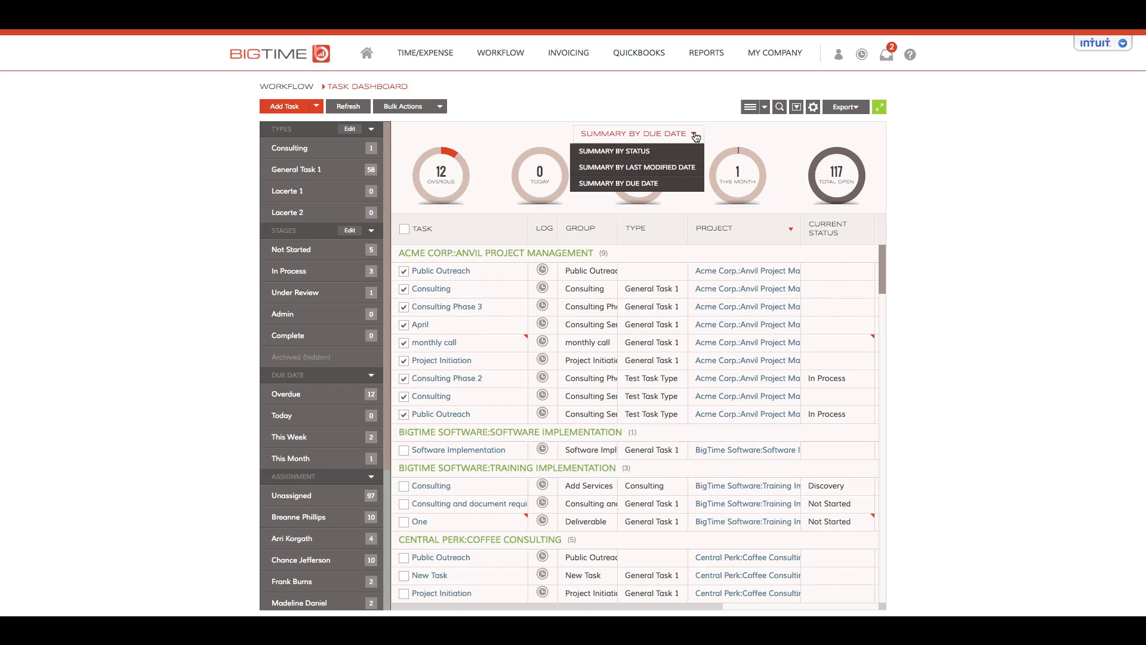
pyautogui.click(673, 189)
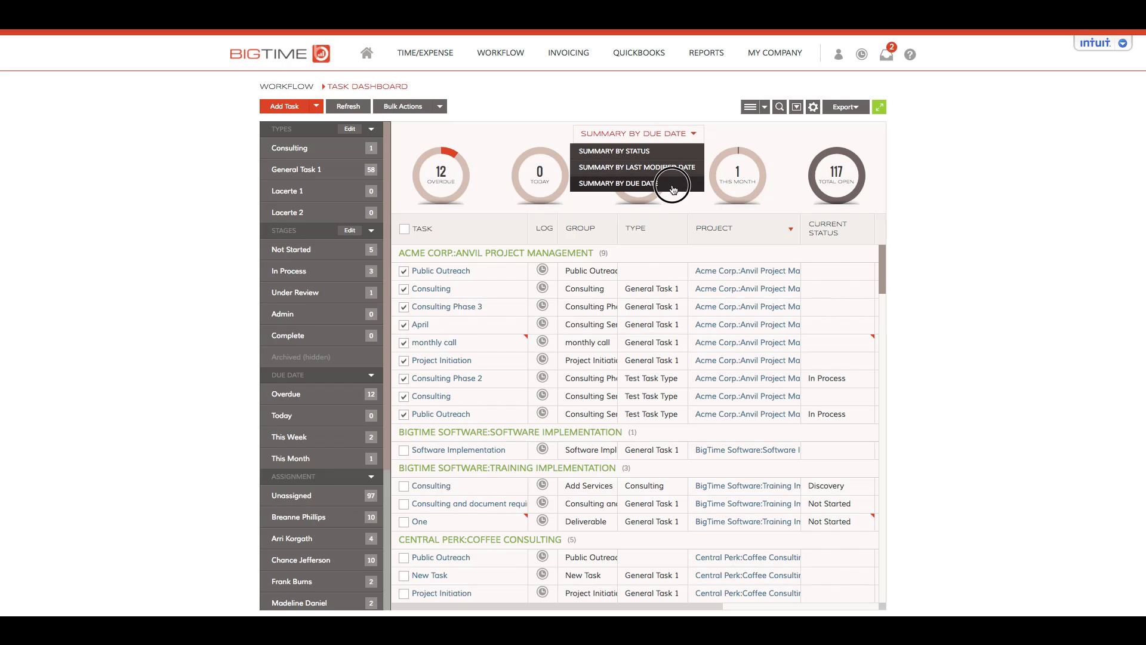
pyautogui.click(443, 179)
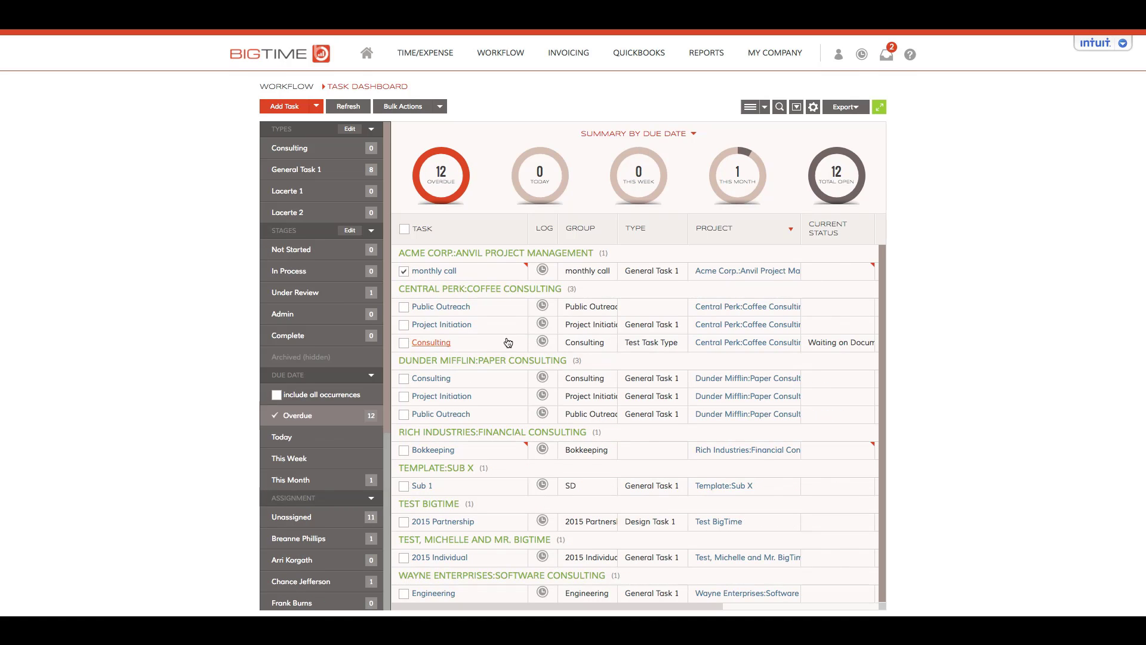
# Add tasks due today to the overdue filter, then remove the Today filter again
pyautogui.scroll(-1, 509, 342)
pyautogui.scroll(1, 508, 342)
pyautogui.click(543, 186)
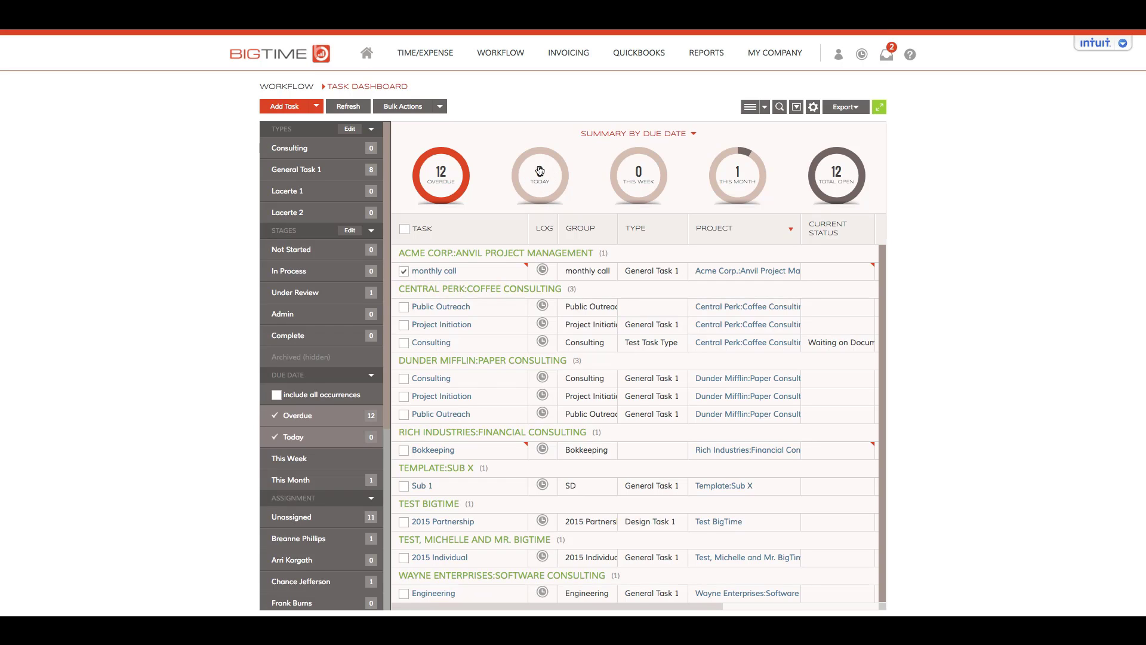
pyautogui.click(544, 184)
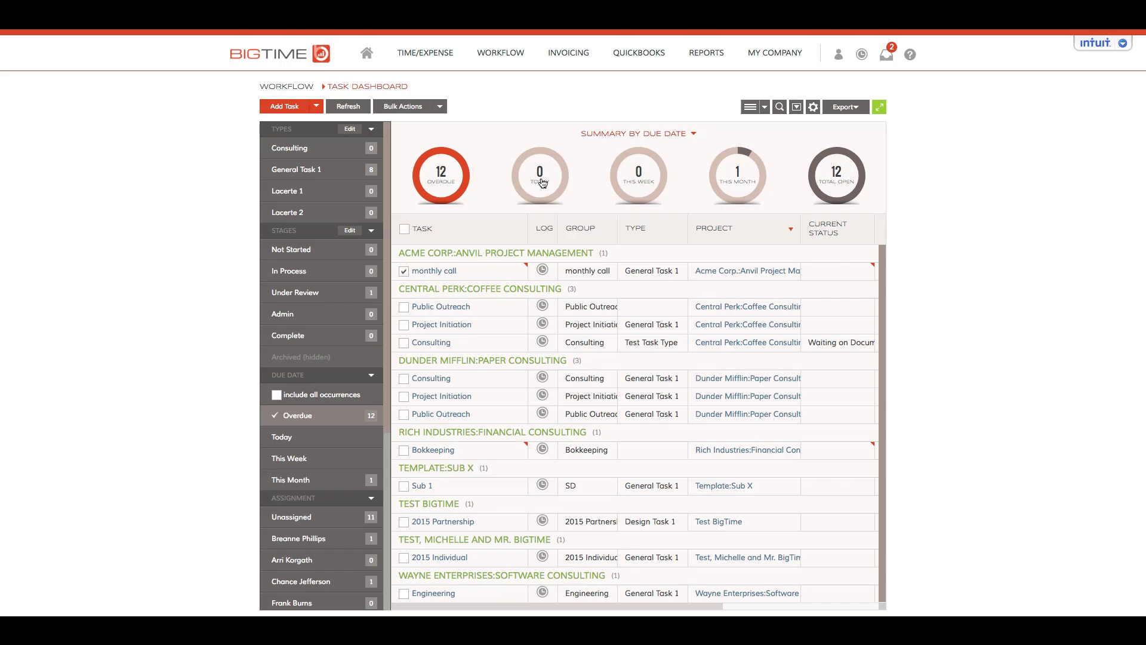
# Clear the Overdue filter, then view only tasks due this week and return to the full task list
pyautogui.click(442, 182)
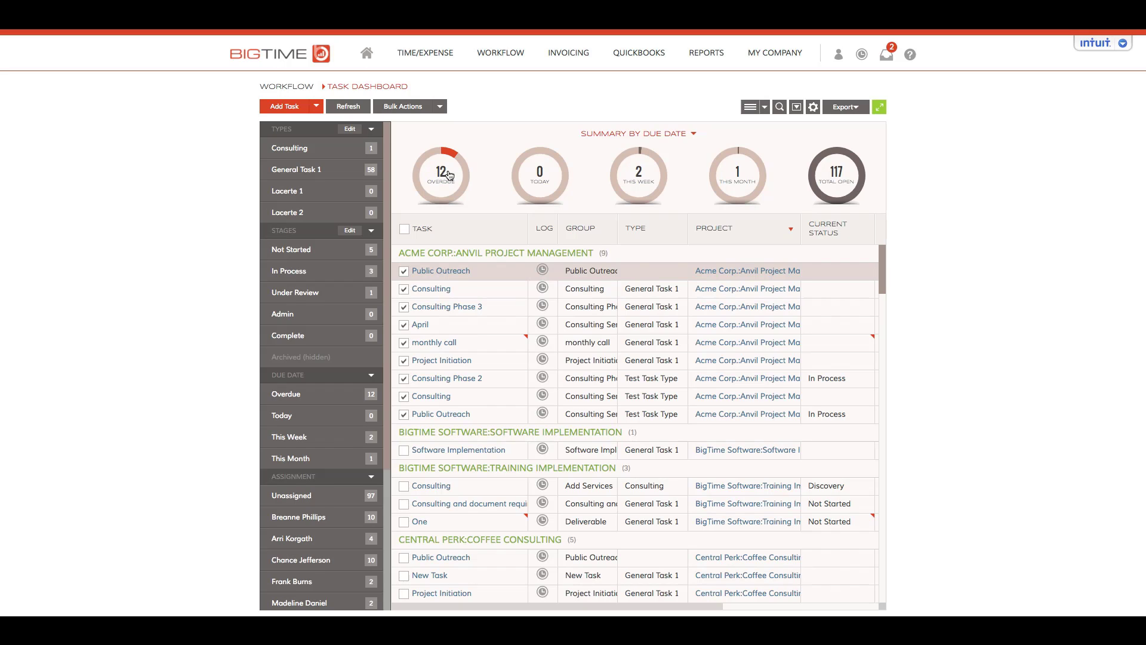
pyautogui.click(633, 176)
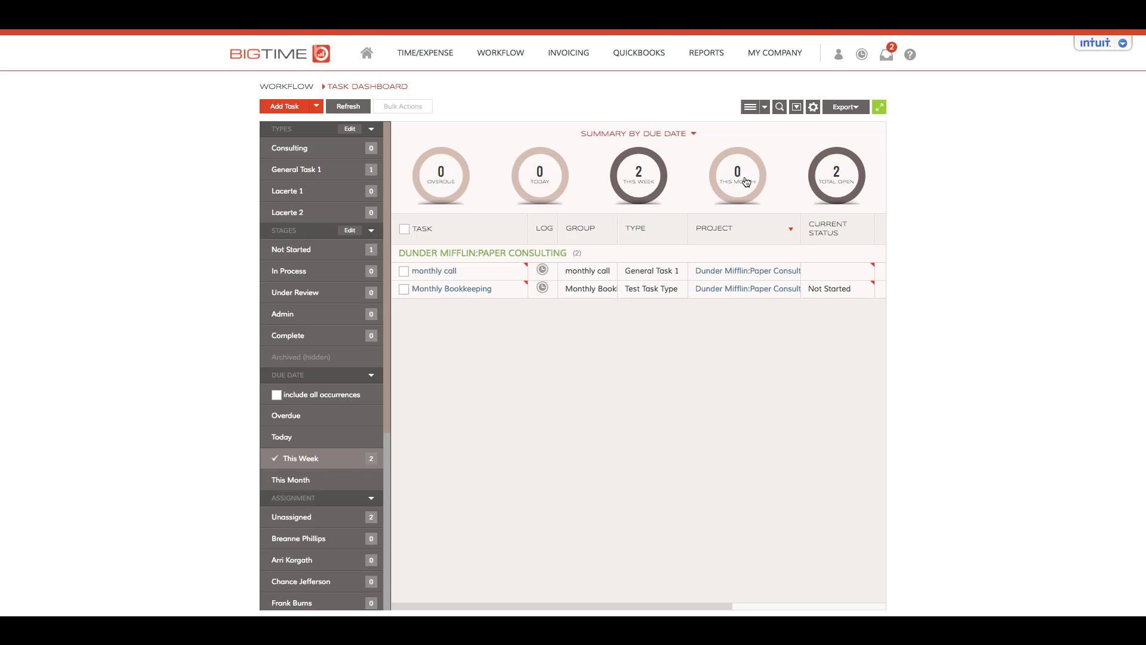
pyautogui.click(645, 178)
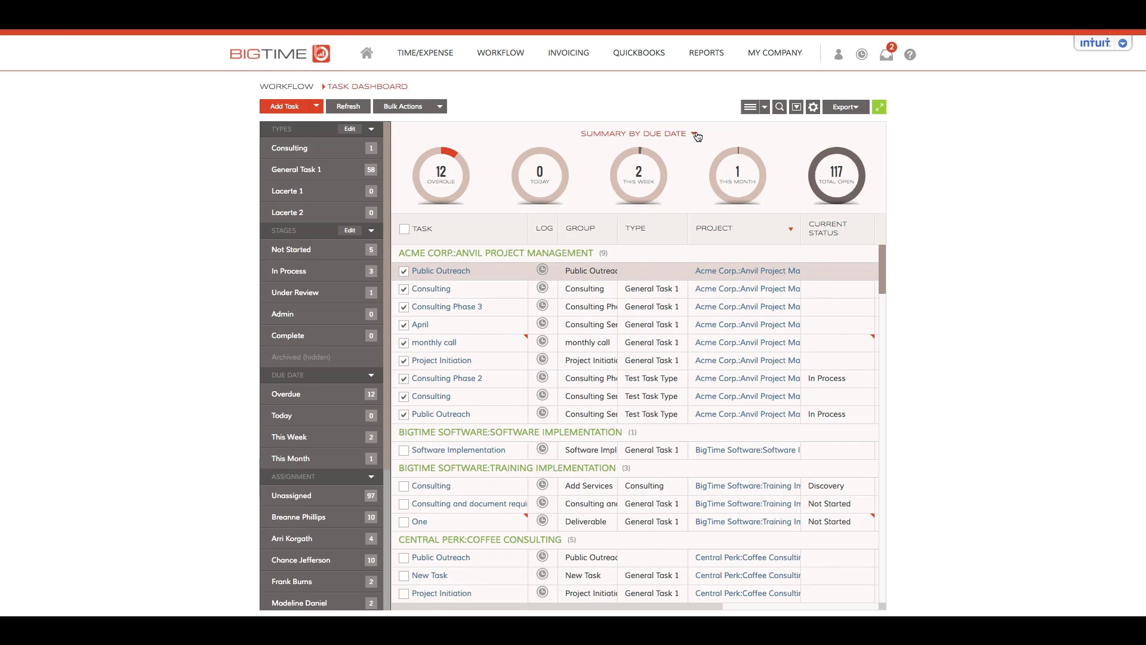
# Choose the summary by status and view only the In Process tasks, then clear that filter
pyautogui.click(695, 133)
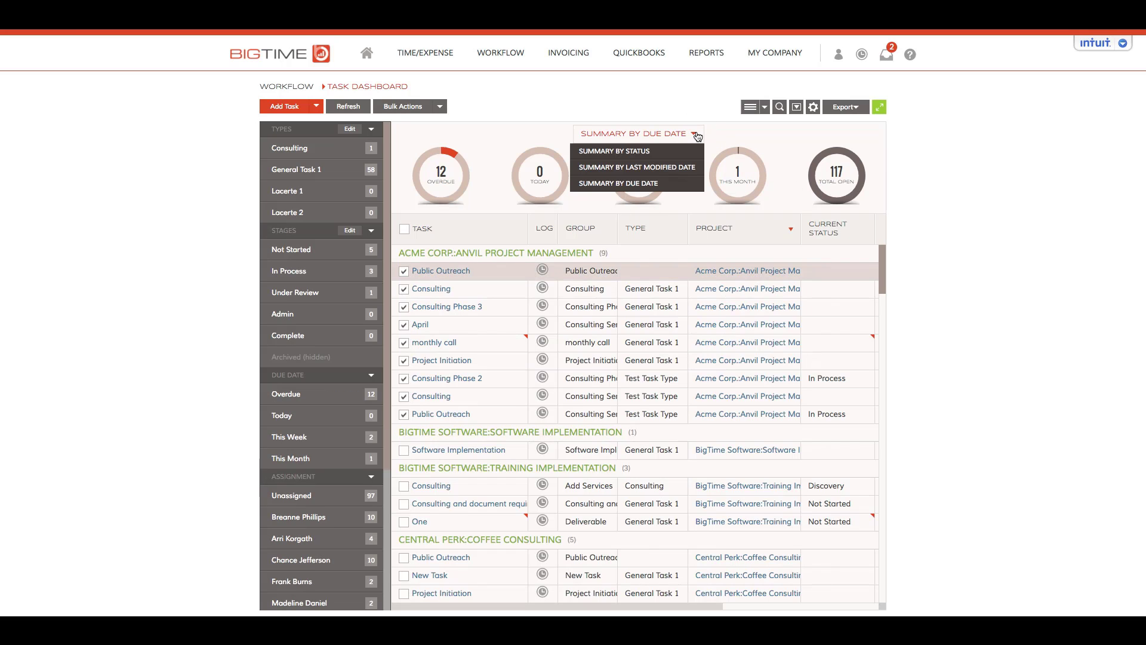
pyautogui.click(670, 151)
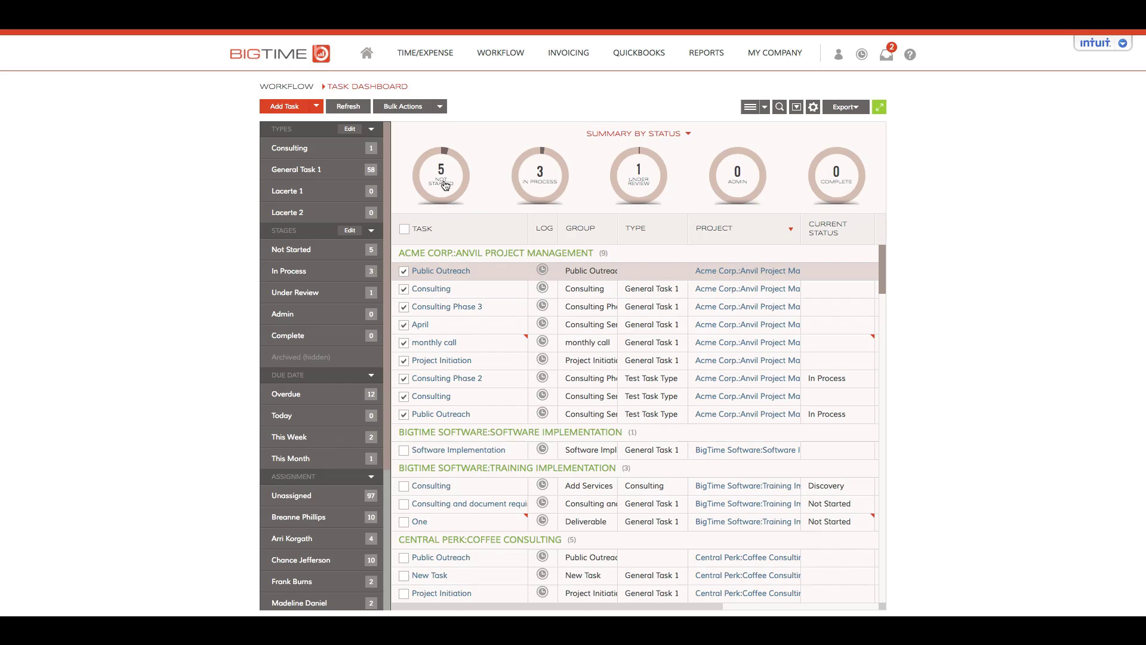
pyautogui.click(545, 181)
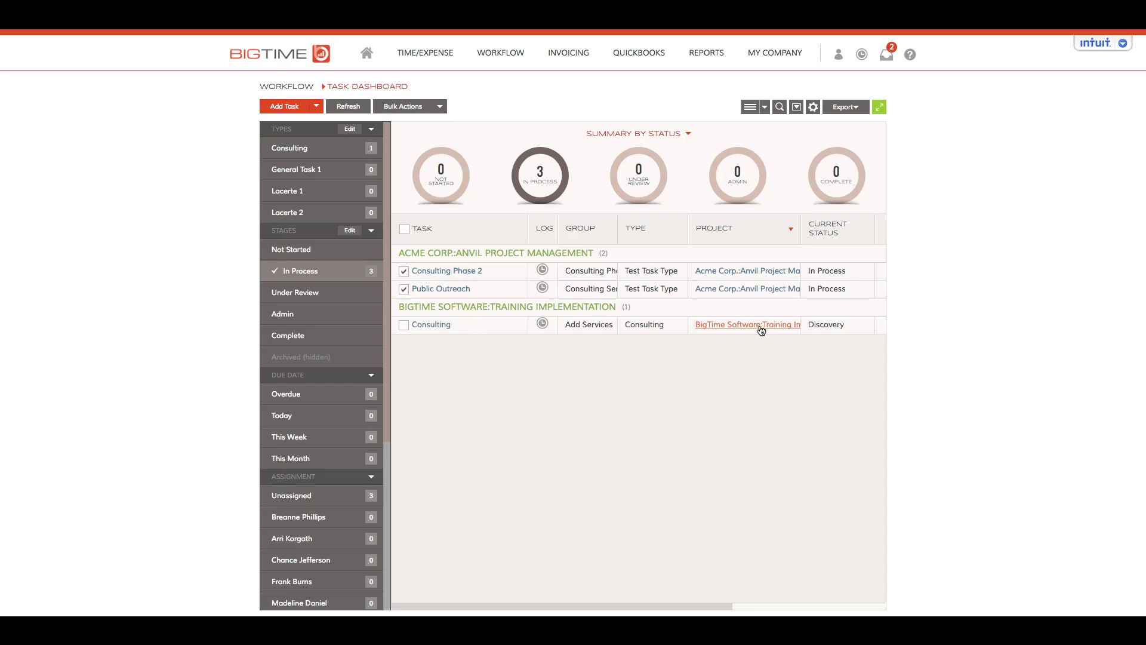
pyautogui.click(541, 182)
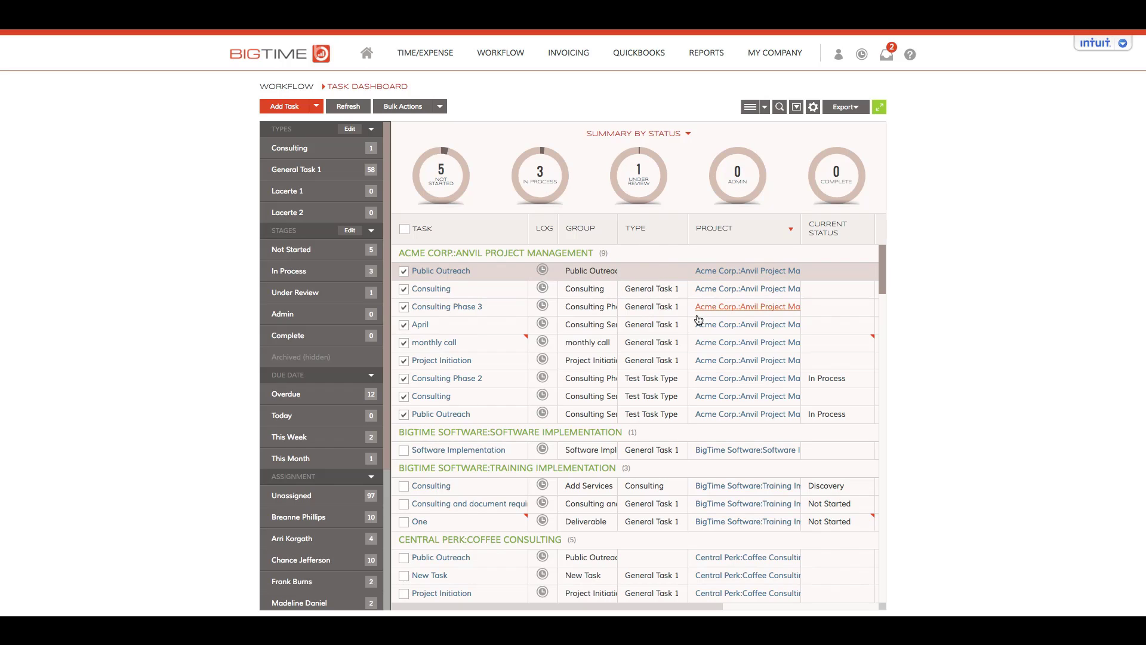
# Choose the summary by last modified date, then check the available help options and close them
pyautogui.click(682, 134)
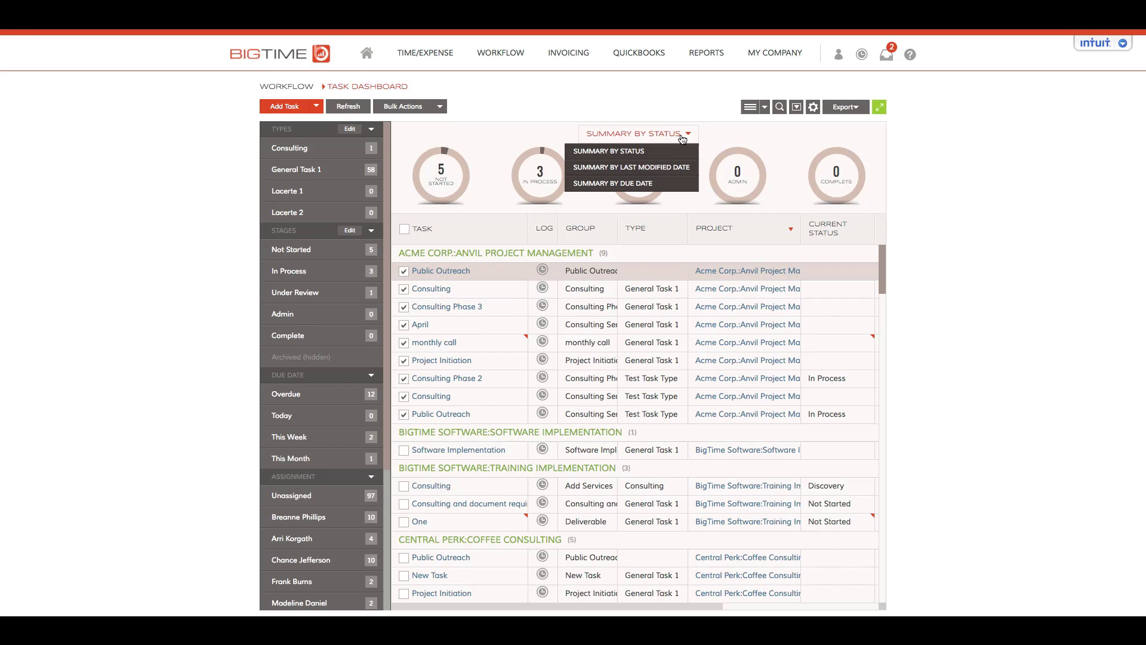
pyautogui.click(680, 167)
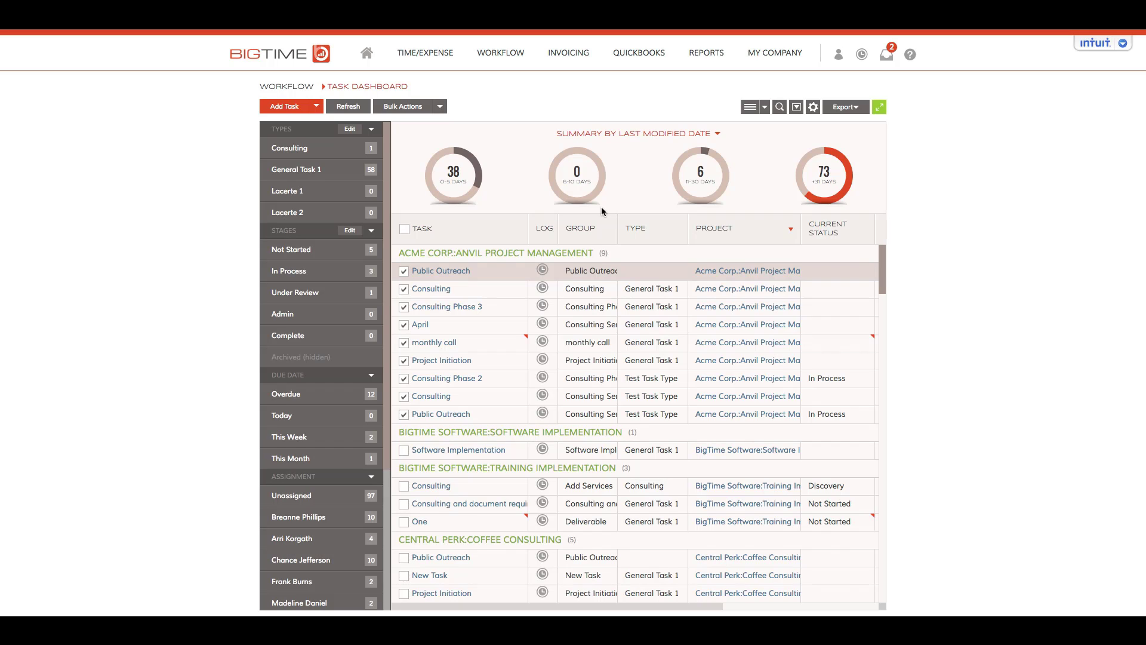
pyautogui.click(914, 60)
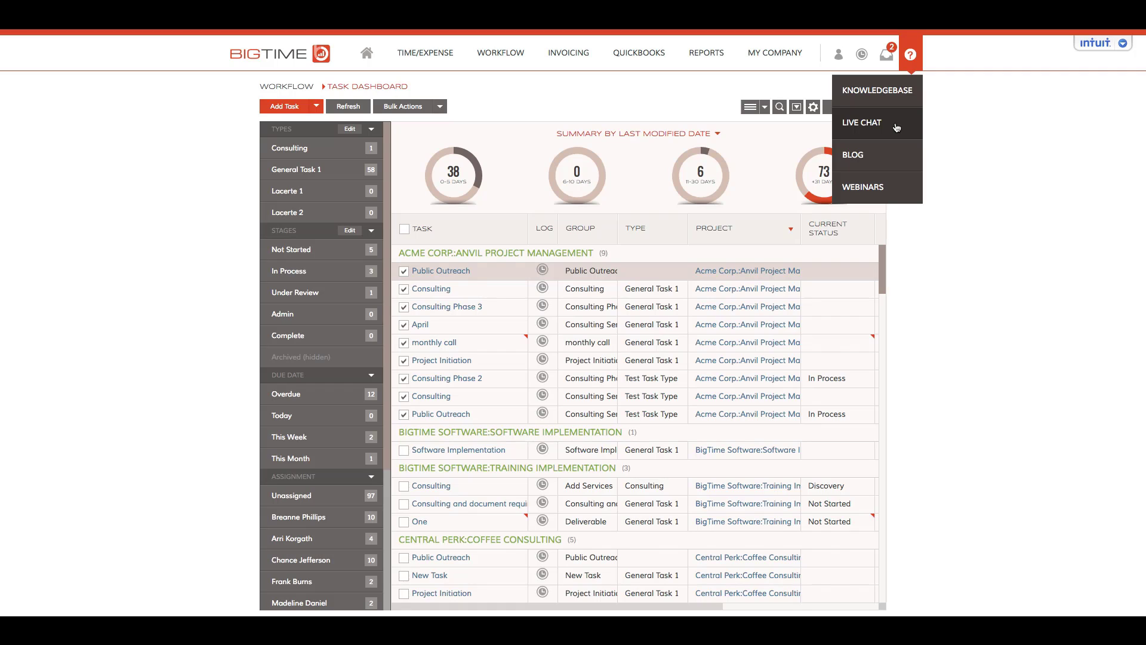
pyautogui.click(990, 135)
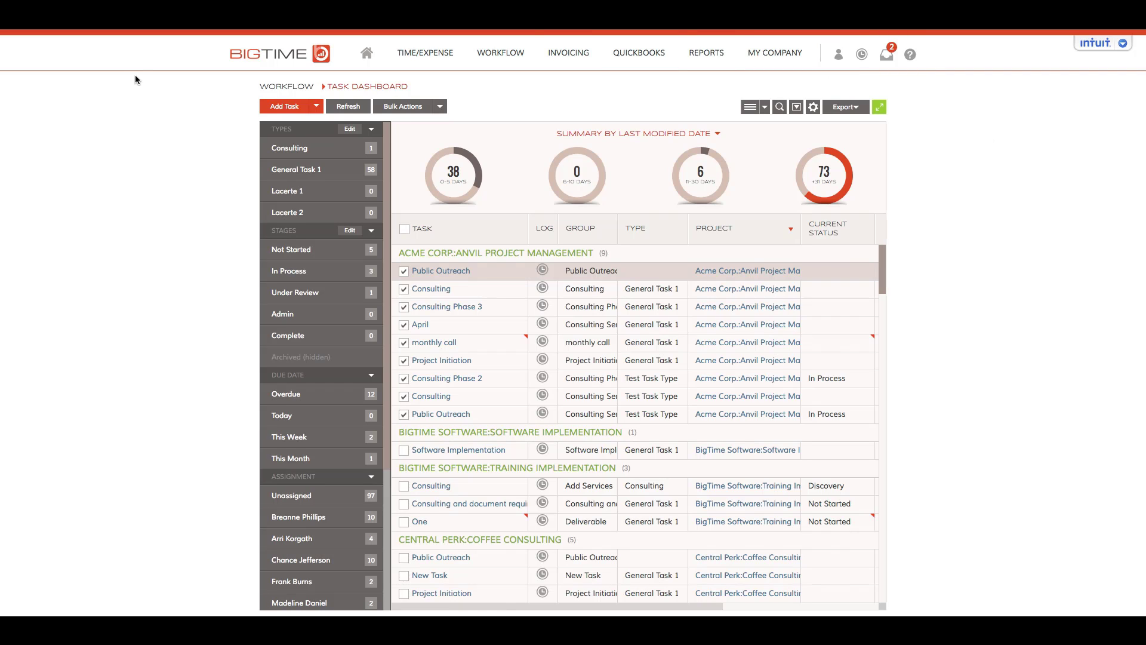